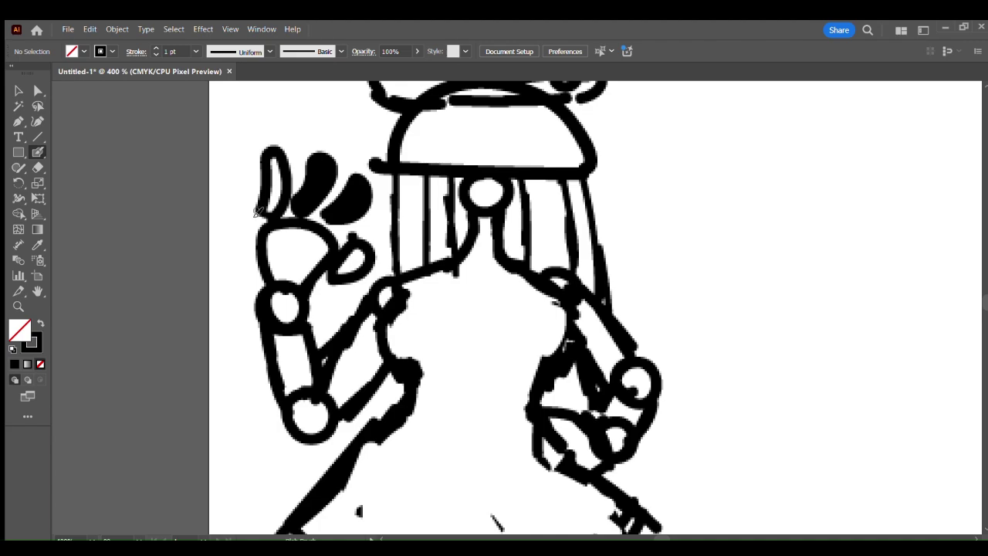
# Delete the inner contour of the raised hand's outlined finger so the finger is solid black.
pyautogui.click(38, 90)
pyautogui.click(272, 196)
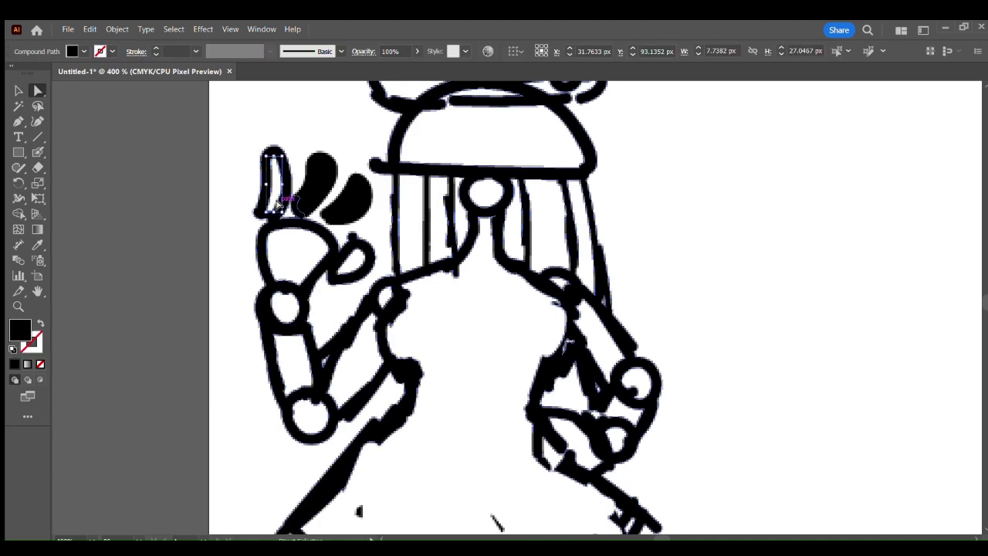
pyautogui.click(268, 199)
pyautogui.press('Delete')
pyautogui.click(268, 183)
pyautogui.press('Delete')
pyautogui.click(267, 158)
pyautogui.press('Delete')
pyautogui.press('Delete')
# Delete the inner contours of the raised hand's palm and thumb so both are solid black.
pyautogui.click(269, 231)
pyautogui.press('Delete')
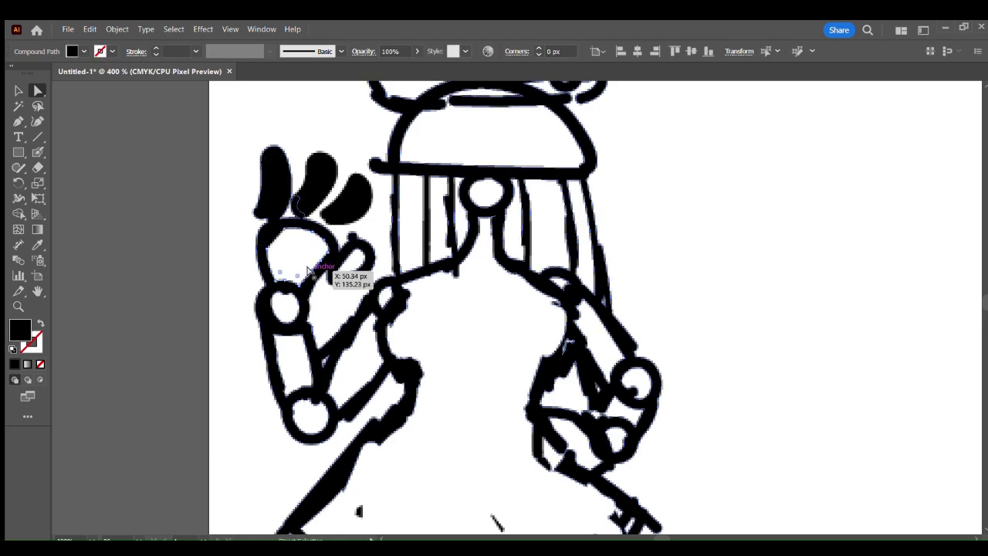
pyautogui.click(309, 269)
pyautogui.press('Delete')
pyautogui.click(324, 251)
pyautogui.press('Delete')
pyautogui.click(313, 235)
pyautogui.hotkey('ctrl', 'x')
pyautogui.click(272, 256)
pyautogui.hotkey('ctrl', 'x')
pyautogui.click(351, 264)
pyautogui.hotkey('ctrl', 'x')
pyautogui.click(364, 253)
pyautogui.hotkey('ctrl', 'x')
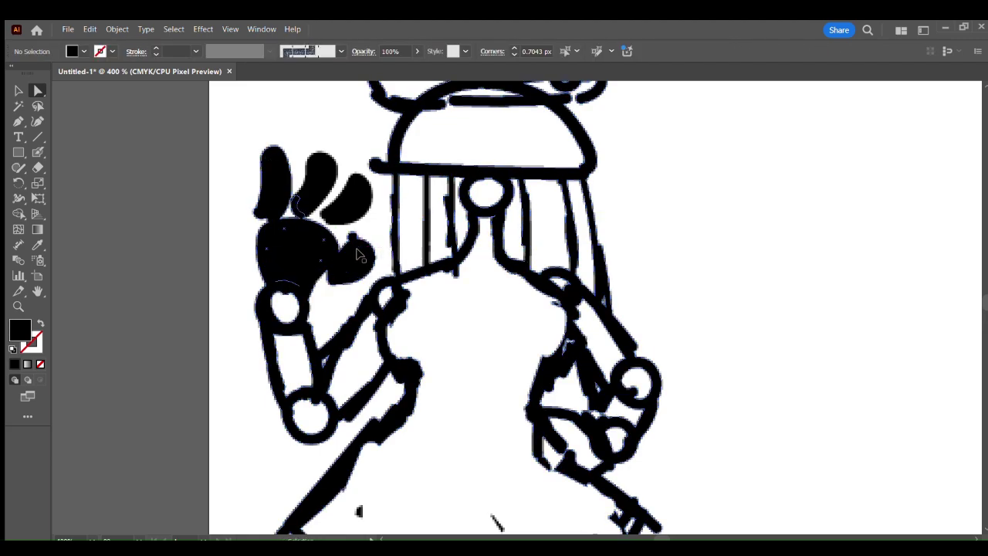
# Trim the raised hand's fingers and thumb into slimmer, separate shapes with the Eraser.
pyautogui.click(40, 168)
pyautogui.moveTo(330, 266)
pyautogui.mouseDown()
pyautogui.moveTo(353, 240)
pyautogui.moveTo(369, 260)
pyautogui.moveTo(373, 247)
pyautogui.moveTo(339, 280)
pyautogui.moveTo(380, 262)
pyautogui.moveTo(342, 276)
pyautogui.mouseUp()
pyautogui.hotkey('ctrl', 'z')
pyautogui.moveTo(257, 213)
pyautogui.mouseDown()
pyautogui.moveTo(260, 159)
pyautogui.moveTo(287, 194)
pyautogui.moveTo(261, 218)
pyautogui.moveTo(281, 210)
pyautogui.moveTo(327, 154)
pyautogui.moveTo(305, 210)
pyautogui.moveTo(314, 175)
pyautogui.mouseUp()
pyautogui.moveTo(320, 210)
pyautogui.mouseDown()
pyautogui.moveTo(354, 180)
pyautogui.moveTo(326, 222)
pyautogui.mouseUp()
# Remove the inner contours of the raised arm's wrist, forearm and elbow to make them solid black.
pyautogui.scroll(1, 313, 278)
pyautogui.click(38, 91)
pyautogui.moveTo(286, 315)
pyautogui.mouseDown()
pyautogui.moveTo(298, 417)
pyautogui.moveTo(313, 425)
pyautogui.mouseUp()
pyautogui.hotkey('shift', 'e')
pyautogui.hotkey('ctrl', 'shift', 'a')
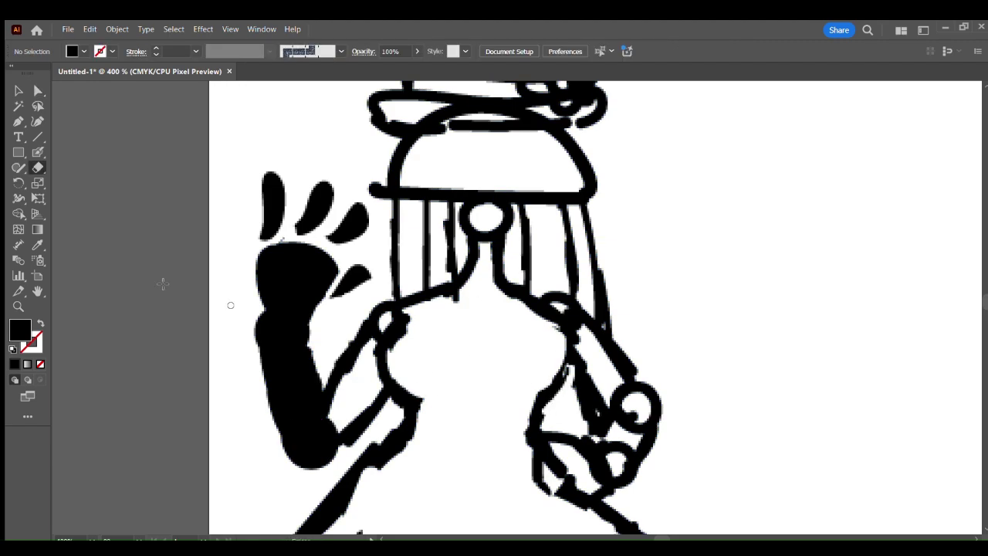
pyautogui.press('n')
pyautogui.press('a')
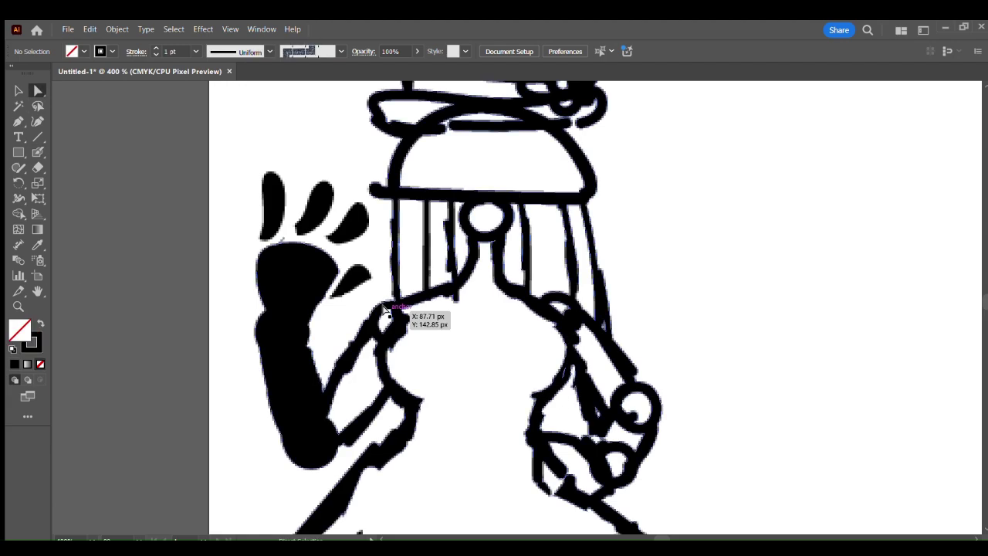
# Delete the inner contours of the raised arm's shoulder and upper arm and of the head circle to fill them black.
pyautogui.click(386, 318)
pyautogui.press('Delete')
pyautogui.click(368, 364)
pyautogui.press('Delete')
pyautogui.click(483, 215)
pyautogui.press('Delete')
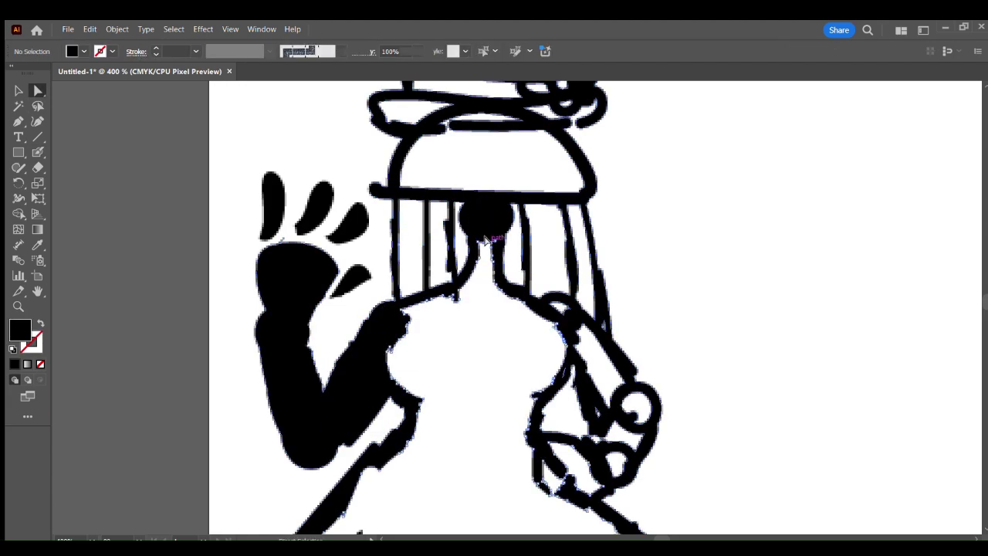
# Delete the inner contours of the neck, torso and skirt so the body is solid black.
pyautogui.click(489, 245)
pyautogui.press('Delete')
pyautogui.scroll(-1, 519, 322)
pyautogui.scroll(-2, 519, 322)
pyautogui.press('Delete')
pyautogui.hotkey('ctrl', 'z')
pyautogui.click(619, 338)
pyautogui.press('Delete')
pyautogui.click(40, 169)
pyautogui.moveTo(582, 261)
pyautogui.mouseDown()
pyautogui.moveTo(592, 294)
pyautogui.moveTo(576, 272)
pyautogui.moveTo(596, 310)
pyautogui.mouseUp()
pyautogui.hotkey('ctrl', 'z')
pyautogui.click(37, 90)
pyautogui.click(610, 306)
pyautogui.press('Delete')
pyautogui.hotkey('ctrl', 'z')
pyautogui.click(643, 312)
pyautogui.press('Delete')
pyautogui.hotkey('ctrl', 'z')
# Paint the elbow and upper arm of the arm resting on the hip solid black with the Blob Brush.
pyautogui.click(38, 152)
pyautogui.moveTo(611, 313); pyautogui.dragTo(636, 315)
pyautogui.moveTo(623, 293)
pyautogui.mouseDown()
pyautogui.moveTo(651, 284)
pyautogui.moveTo(629, 287)
pyautogui.mouseUp()
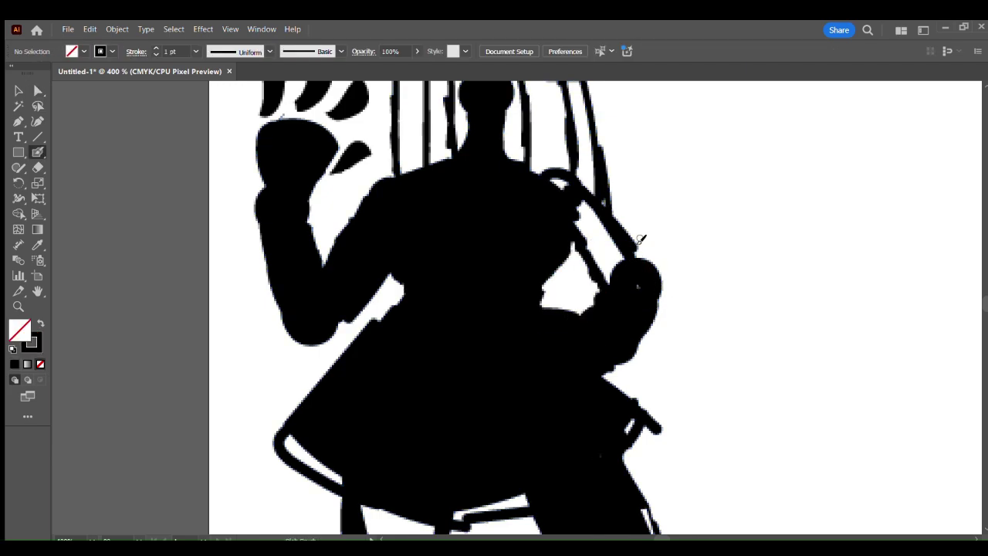
pyautogui.moveTo(562, 182)
pyautogui.mouseDown()
pyautogui.moveTo(614, 281)
pyautogui.moveTo(606, 232)
pyautogui.mouseUp()
# Delete the inner contours of the straight leg's thigh so it is solid black.
pyautogui.scroll(-4, 563, 305)
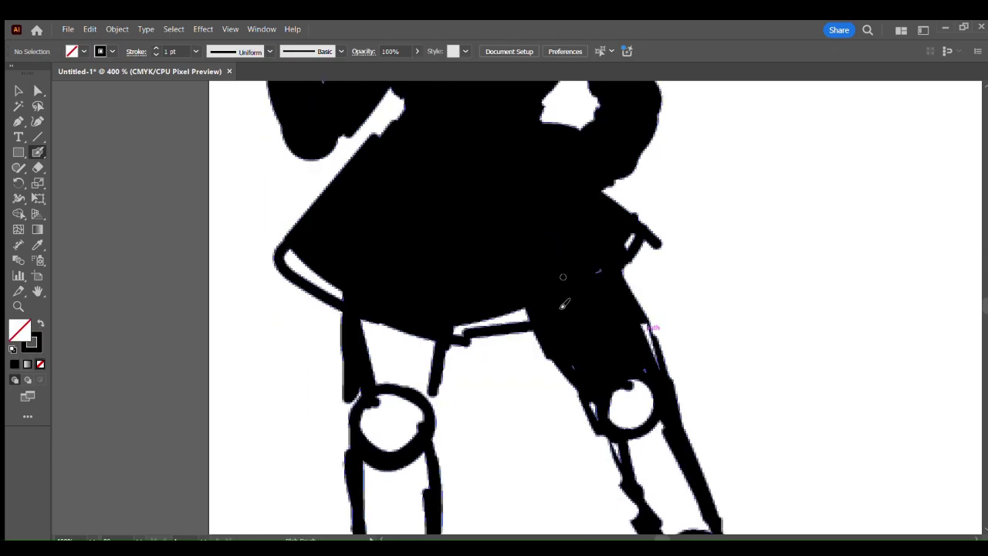
pyautogui.moveTo(359, 388); pyautogui.dragTo(355, 427)
pyautogui.scroll(-4, 441, 362)
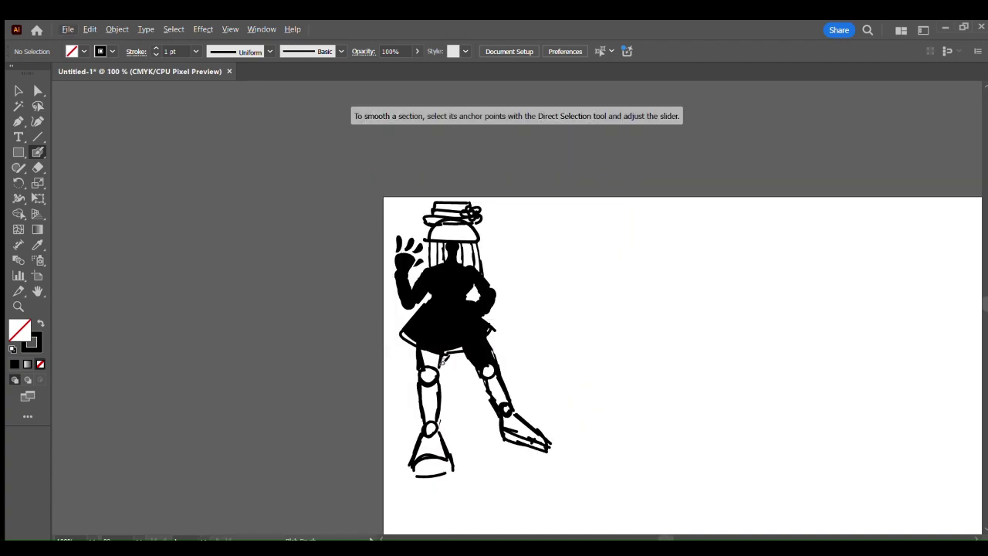
pyautogui.scroll(2, 437, 363)
pyautogui.click(38, 90)
pyautogui.click(417, 349)
pyautogui.press('Delete')
pyautogui.click(400, 348)
pyautogui.press('Delete')
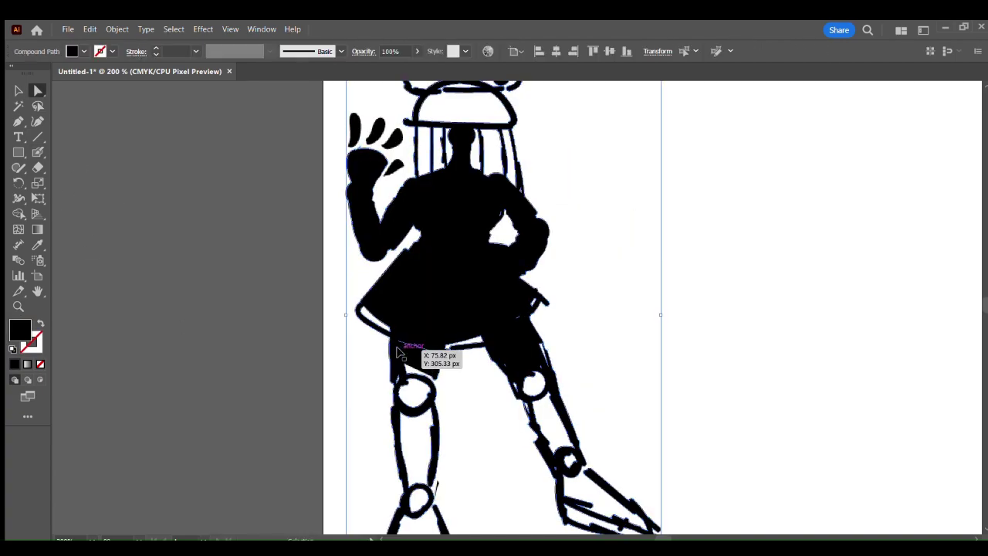
pyautogui.moveTo(406, 345); pyautogui.dragTo(408, 347)
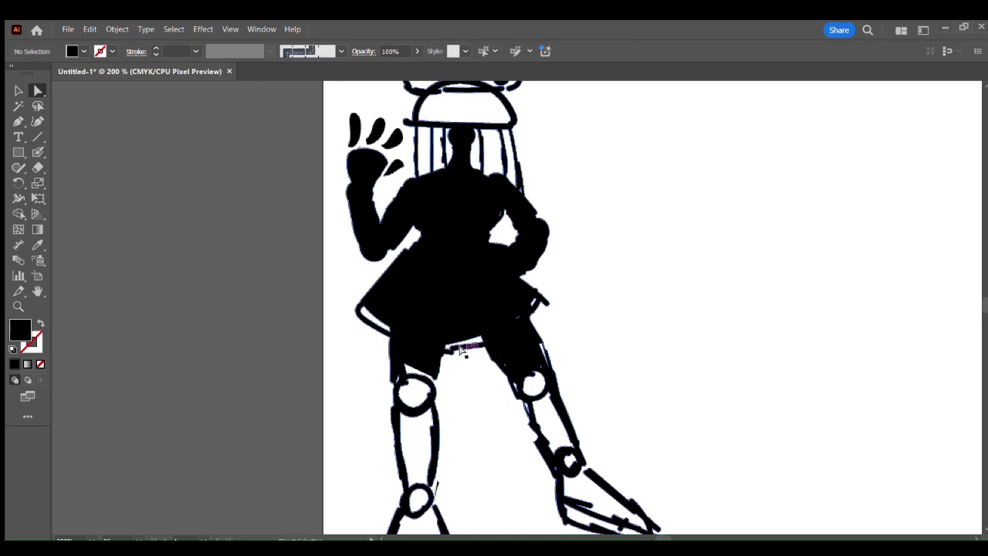
# Delete the inner contours along the skirt's hem to close its white gaps.
pyautogui.click(372, 317)
pyautogui.press('Delete')
pyautogui.click(532, 308)
pyautogui.press('Delete')
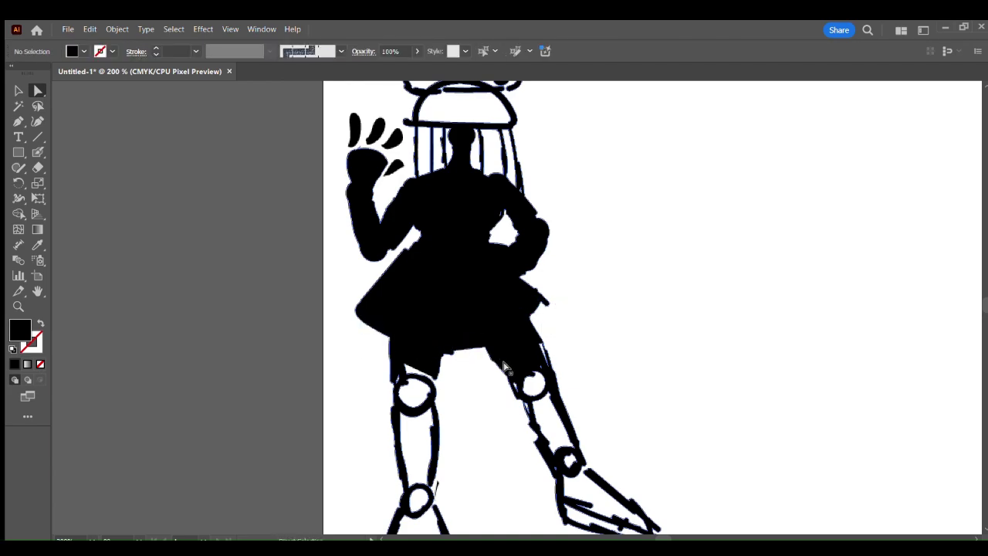
# Trim the extended leg's edge around the knee with the Eraser and paint the straight leg's knee solid black.
pyautogui.hotkey('shift', 'e')
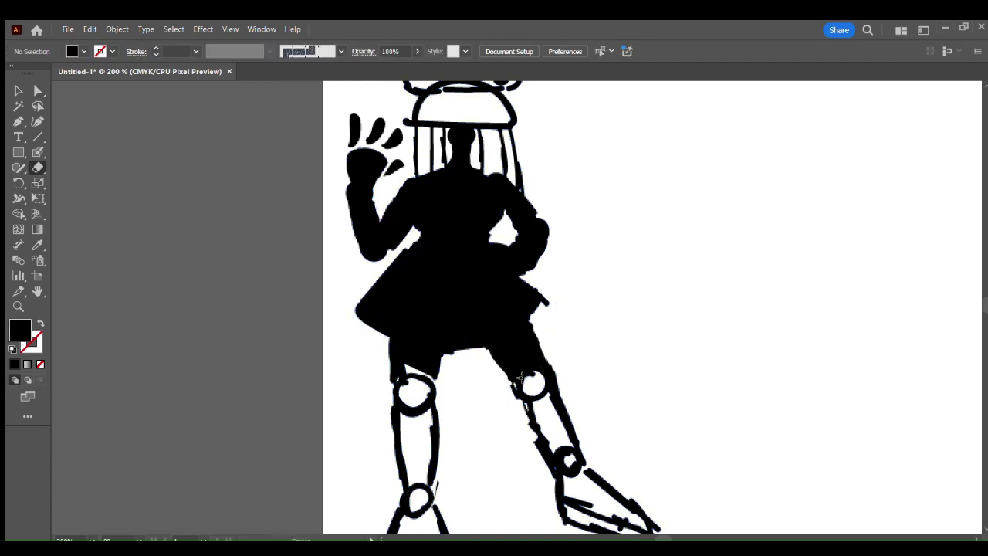
pyautogui.click(35, 151)
pyautogui.hotkey('shift', 'x')
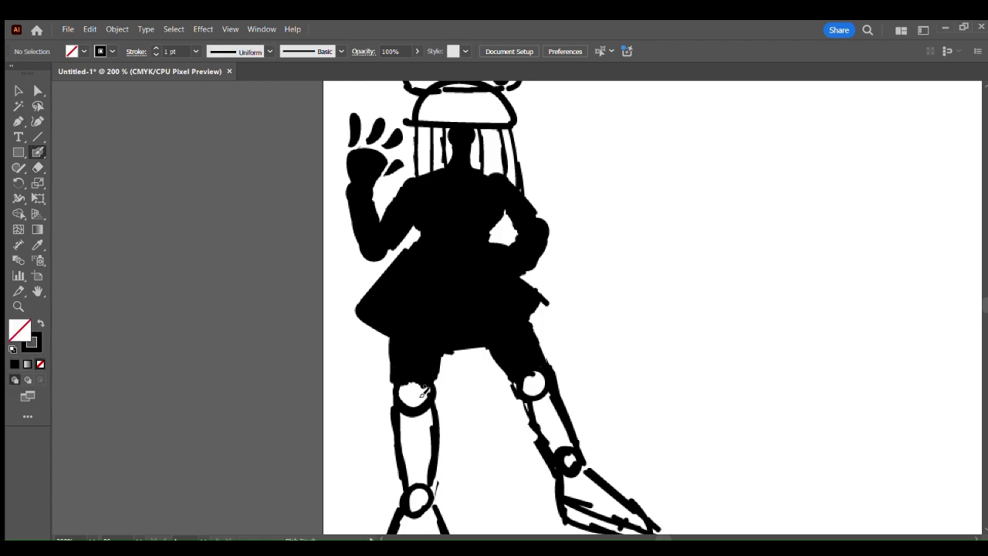
pyautogui.moveTo(408, 394); pyautogui.dragTo(421, 390)
# Trim the skirt's slanted edge below the raised arm into a smoother curve with the Eraser.
pyautogui.scroll(-3, 499, 400)
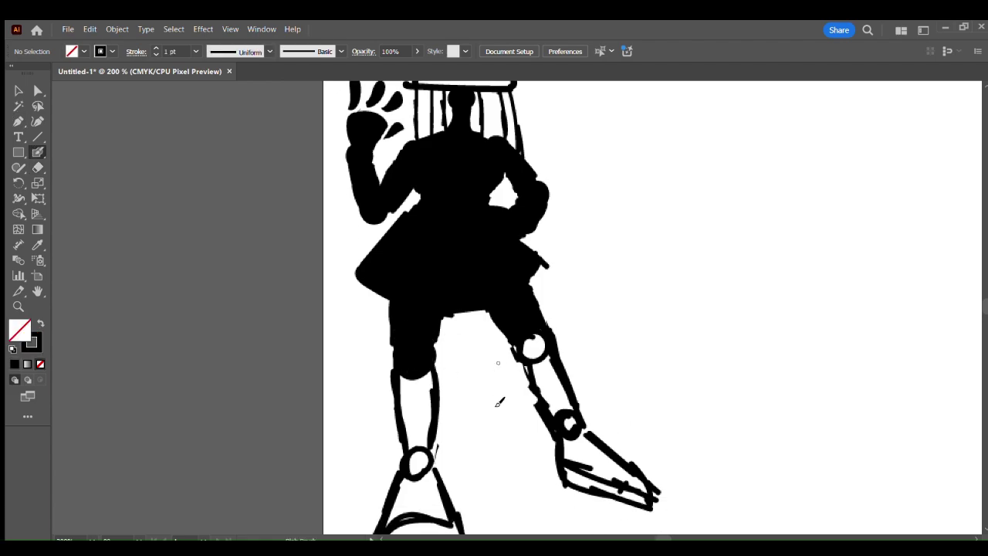
pyautogui.click(38, 167)
pyautogui.moveTo(423, 199); pyautogui.dragTo(359, 267)
pyautogui.hotkey('ctrl', 'z')
pyautogui.moveTo(422, 198); pyautogui.dragTo(366, 260)
pyautogui.hotkey('ctrl', 'z')
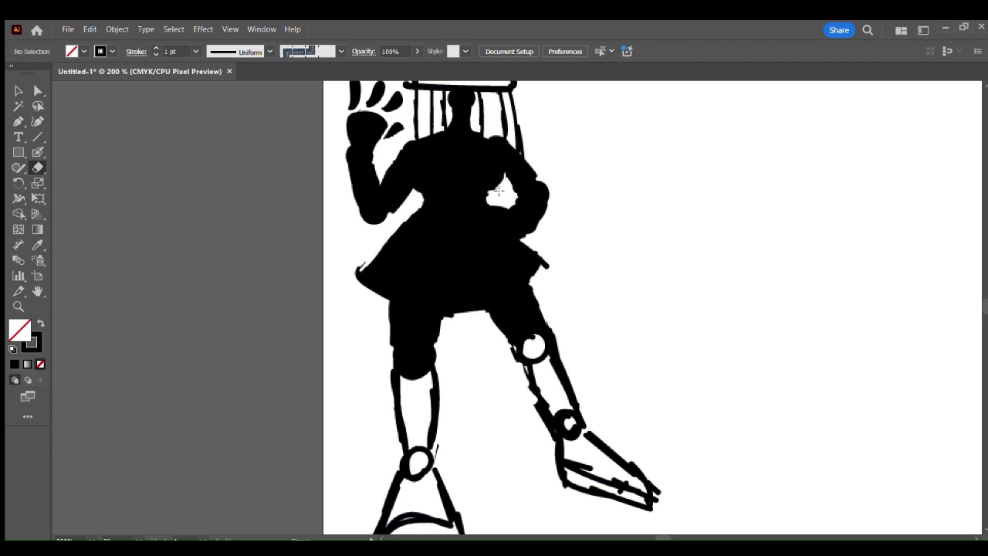
# Try to paint the skirt's corner and the extended leg and foot solid black with the Blob Brush.
pyautogui.press('b')
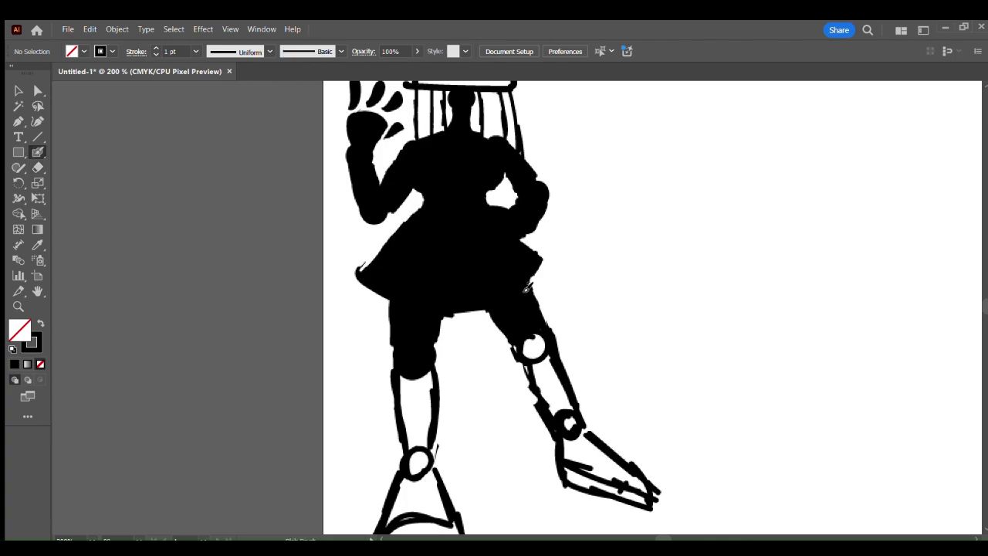
pyautogui.moveTo(539, 272); pyautogui.dragTo(542, 279)
pyautogui.moveTo(529, 348)
pyautogui.mouseDown()
pyautogui.moveTo(547, 362)
pyautogui.moveTo(548, 398)
pyautogui.moveTo(570, 420)
pyautogui.moveTo(569, 467)
pyautogui.moveTo(606, 495)
pyautogui.moveTo(573, 446)
pyautogui.moveTo(629, 468)
pyautogui.mouseUp()
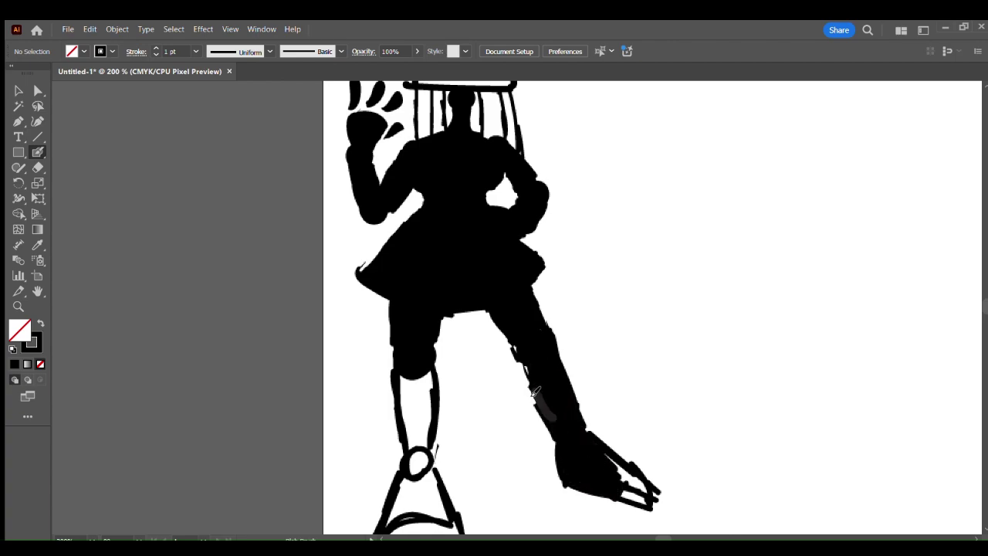
pyautogui.hotkey('ctrl', 'z')
pyautogui.hotkey('ctrl', 'z')
# Paint the skirt's corner above the extended leg and trim the rough edges of the legs with the Eraser.
pyautogui.moveTo(546, 265); pyautogui.dragTo(535, 279)
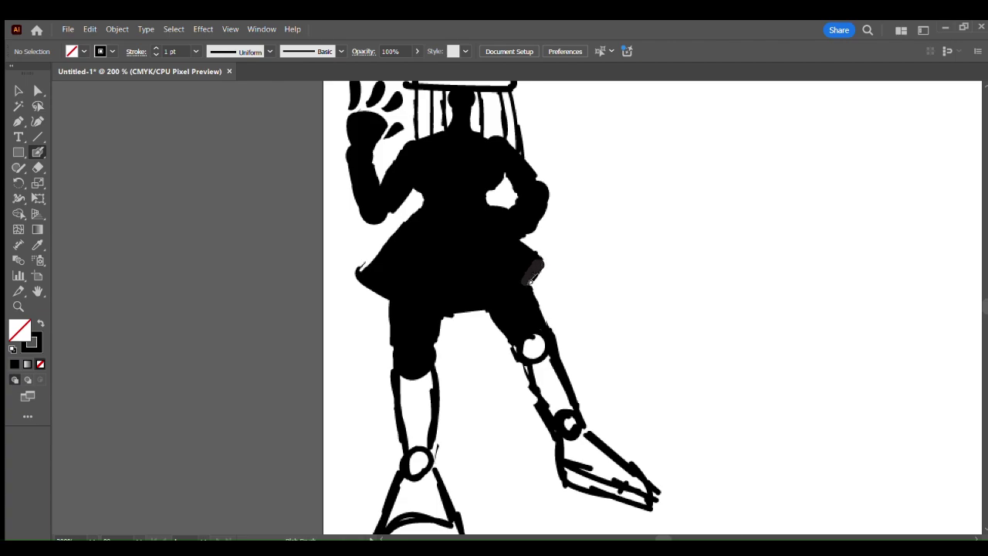
pyautogui.hotkey('shift', 'e')
pyautogui.moveTo(552, 332)
pyautogui.mouseDown()
pyautogui.moveTo(564, 360)
pyautogui.moveTo(526, 377)
pyautogui.moveTo(539, 418)
pyautogui.moveTo(534, 402)
pyautogui.moveTo(574, 396)
pyautogui.mouseUp()
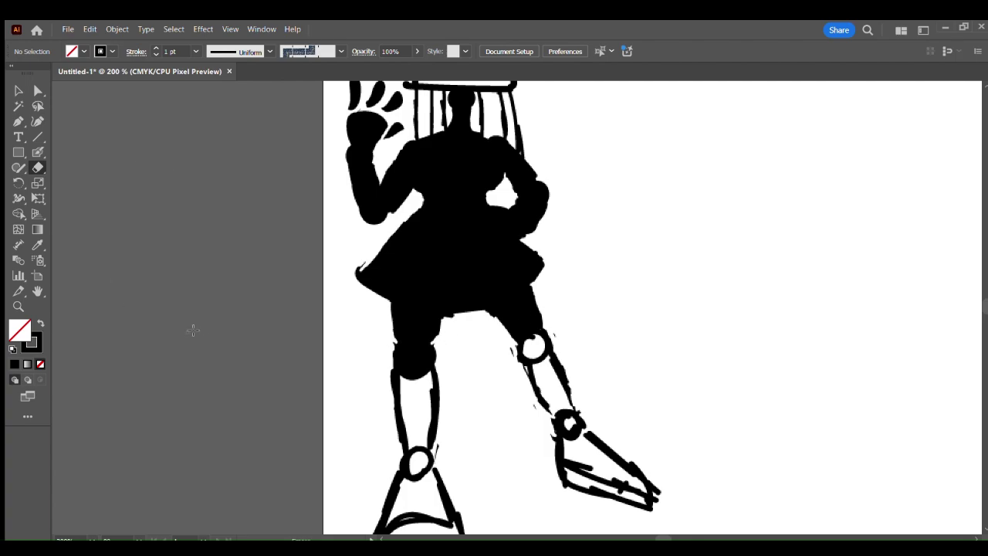
# Paint the straight leg's shin, ankle and foot solid black and trim notches between the knee and shin.
pyautogui.hotkey('shift', 'b')
pyautogui.moveTo(402, 378)
pyautogui.mouseDown()
pyautogui.moveTo(405, 435)
pyautogui.moveTo(429, 396)
pyautogui.moveTo(411, 408)
pyautogui.moveTo(427, 387)
pyautogui.moveTo(420, 473)
pyautogui.mouseUp()
pyautogui.hotkey('shift', 'e')
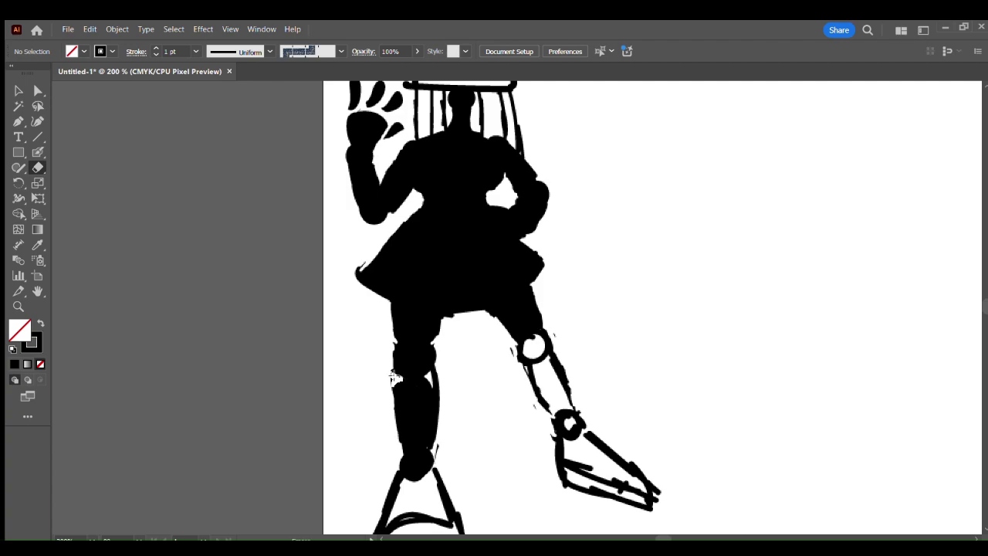
pyautogui.moveTo(432, 378); pyautogui.dragTo(437, 394)
pyautogui.moveTo(398, 386)
pyautogui.mouseDown()
pyautogui.moveTo(395, 424)
pyautogui.moveTo(410, 392)
pyautogui.moveTo(422, 443)
pyautogui.moveTo(394, 470)
pyautogui.moveTo(455, 511)
pyautogui.moveTo(432, 440)
pyautogui.moveTo(404, 467)
pyautogui.moveTo(389, 509)
pyautogui.moveTo(401, 519)
pyautogui.mouseUp()
pyautogui.hotkey('shift', 'b')
# Try to thicken the outline of the extended leg's foot with the Blob Brush.
pyautogui.scroll(-2, 455, 504)
pyautogui.moveTo(563, 398)
pyautogui.mouseDown()
pyautogui.moveTo(579, 440)
pyautogui.moveTo(612, 463)
pyautogui.mouseUp()
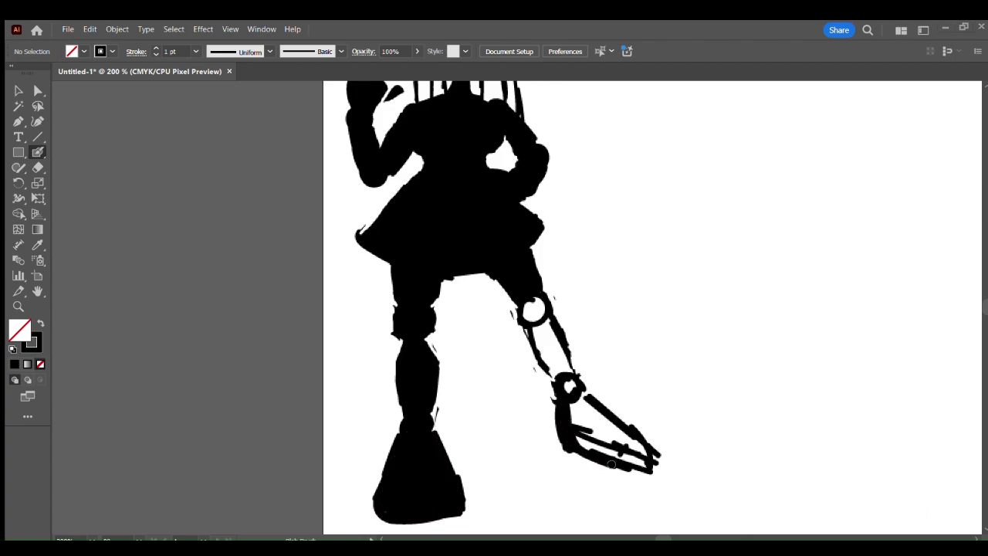
pyautogui.moveTo(575, 446)
pyautogui.mouseDown()
pyautogui.moveTo(654, 458)
pyautogui.moveTo(629, 435)
pyautogui.moveTo(651, 461)
pyautogui.moveTo(580, 445)
pyautogui.moveTo(571, 413)
pyautogui.moveTo(631, 442)
pyautogui.moveTo(614, 459)
pyautogui.mouseUp()
pyautogui.hotkey('ctrl', 'z')
# Erase the extended leg's outlined foot and ankle joint.
pyautogui.hotkey('shift', 'e')
pyautogui.moveTo(609, 399)
pyautogui.mouseDown()
pyautogui.moveTo(534, 456)
pyautogui.moveTo(547, 418)
pyautogui.moveTo(659, 433)
pyautogui.moveTo(665, 480)
pyautogui.moveTo(592, 474)
pyautogui.mouseUp()
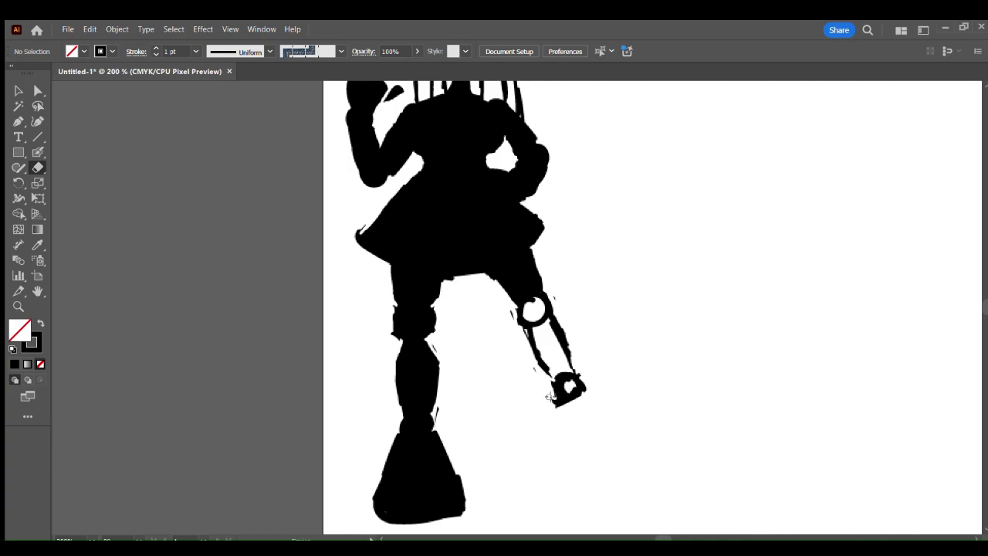
pyautogui.hotkey('shift', 'b')
pyautogui.moveTo(563, 402)
pyautogui.mouseDown()
pyautogui.moveTo(573, 438)
pyautogui.moveTo(640, 447)
pyautogui.mouseUp()
pyautogui.hotkey('ctrl', 'z')
pyautogui.hotkey('shift', 'e')
pyautogui.moveTo(550, 386)
pyautogui.mouseDown()
pyautogui.moveTo(634, 378)
pyautogui.moveTo(534, 405)
pyautogui.moveTo(574, 383)
pyautogui.moveTo(586, 404)
pyautogui.moveTo(565, 371)
pyautogui.moveTo(571, 397)
pyautogui.mouseUp()
# Redraw the extended leg's lower shin outline, ankle circle and heel line with the Blob Brush.
pyautogui.hotkey('shift', 'b')
pyautogui.moveTo(538, 358); pyautogui.dragTo(568, 396)
pyautogui.moveTo(569, 360)
pyautogui.mouseDown()
pyautogui.moveTo(583, 388)
pyautogui.moveTo(576, 441)
pyautogui.moveTo(647, 457)
pyautogui.mouseUp()
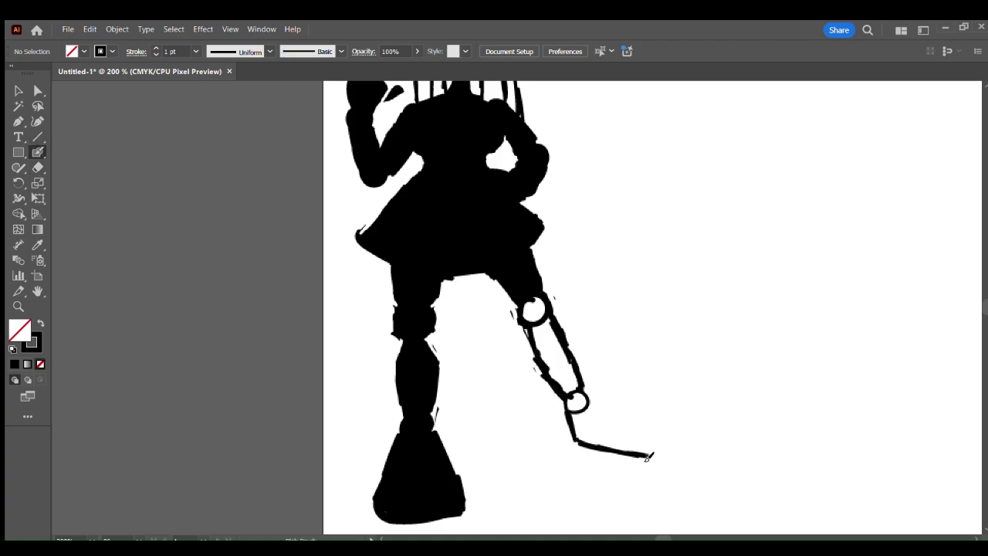
# Try to draw the sole and upper outline of the extended leg's foot.
pyautogui.moveTo(601, 413); pyautogui.dragTo(628, 423)
pyautogui.moveTo(622, 419)
pyautogui.mouseDown()
pyautogui.moveTo(657, 429)
pyautogui.moveTo(647, 455)
pyautogui.mouseUp()
pyautogui.hotkey('ctrl', 'z')
pyautogui.hotkey('ctrl', 'z')
pyautogui.moveTo(568, 414); pyautogui.dragTo(577, 441)
pyautogui.moveTo(579, 447)
pyautogui.mouseDown()
pyautogui.moveTo(601, 457)
pyautogui.moveTo(663, 454)
pyautogui.mouseUp()
pyautogui.hotkey('ctrl', 'z')
pyautogui.hotkey('ctrl', 'z')
pyautogui.hotkey('ctrl', 'z')
pyautogui.hotkey('ctrl', 'z')
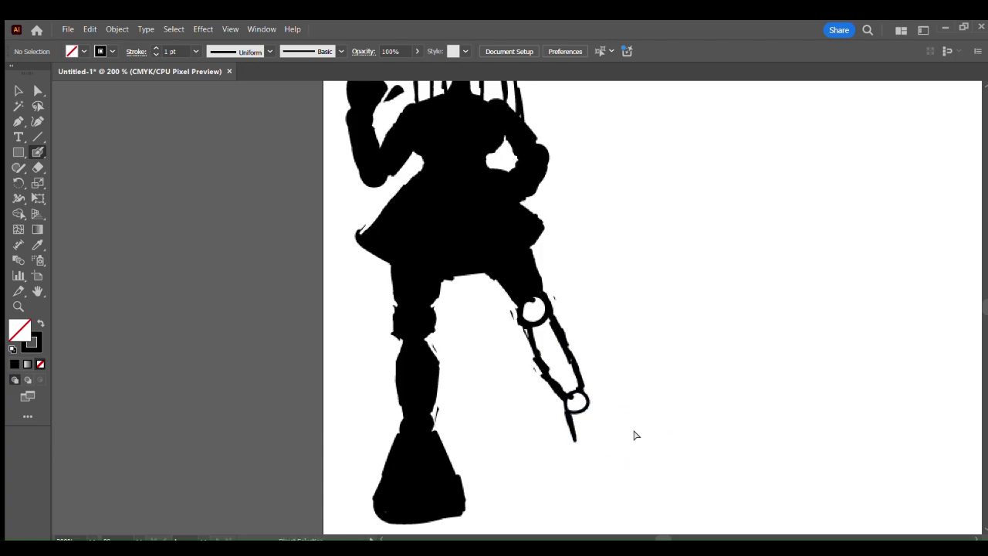
# Outline a new rounded foot on the extended leg and paint its knee and shin solid black.
pyautogui.moveTo(571, 417); pyautogui.dragTo(657, 451)
pyautogui.moveTo(592, 401)
pyautogui.mouseDown()
pyautogui.moveTo(653, 419)
pyautogui.moveTo(669, 449)
pyautogui.mouseUp()
pyautogui.moveTo(534, 305)
pyautogui.mouseDown()
pyautogui.moveTo(553, 374)
pyautogui.moveTo(545, 324)
pyautogui.moveTo(559, 366)
pyautogui.mouseUp()
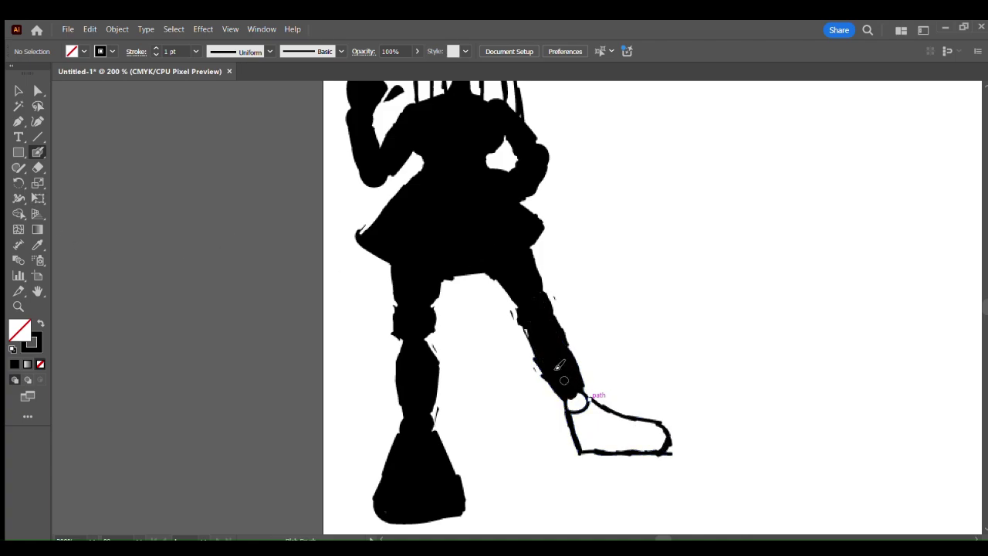
# Trim notches around the extended leg's knee with the Eraser and paint its ankle and foot solid black.
pyautogui.hotkey('shift', 'e')
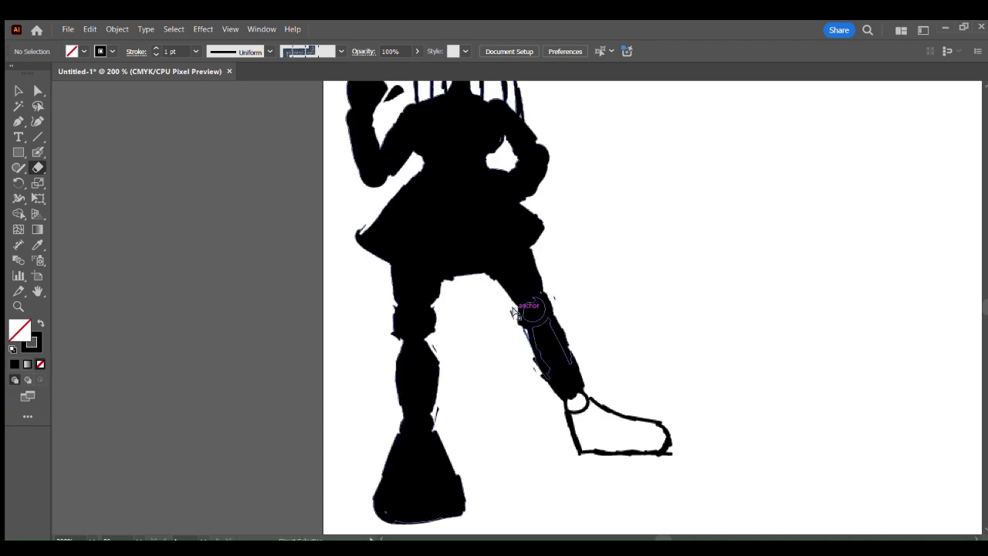
pyautogui.moveTo(519, 308); pyautogui.dragTo(529, 356)
pyautogui.hotkey('ctrl', 'z')
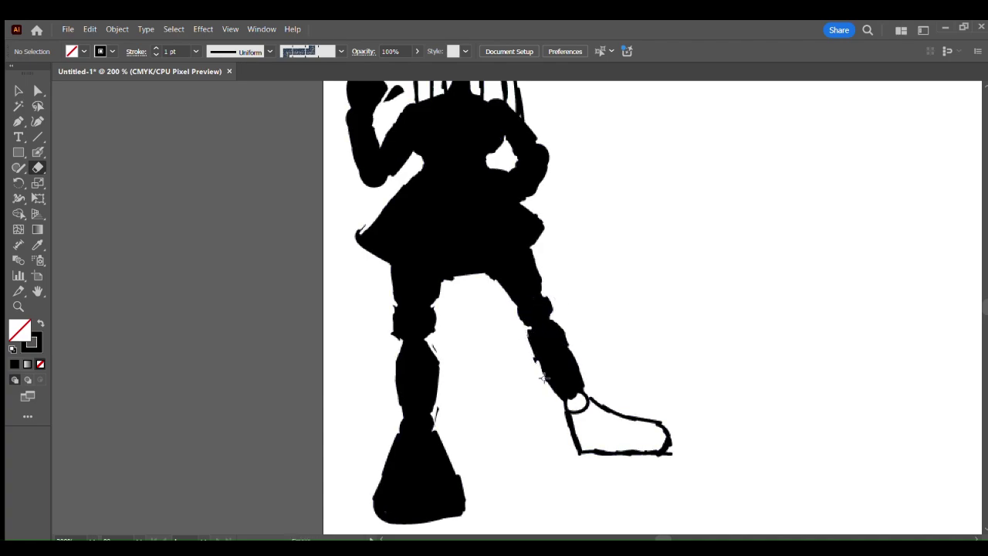
pyautogui.hotkey('shift', 'b')
pyautogui.moveTo(571, 398)
pyautogui.mouseDown()
pyautogui.moveTo(589, 448)
pyautogui.moveTo(582, 444)
pyautogui.moveTo(660, 447)
pyautogui.moveTo(594, 406)
pyautogui.moveTo(587, 417)
pyautogui.moveTo(596, 440)
pyautogui.moveTo(640, 446)
pyautogui.moveTo(656, 433)
pyautogui.moveTo(610, 417)
pyautogui.mouseUp()
# Paint the hat, its brim and the rounded top of the head solid black with the Blob Brush.
pyautogui.scroll(3, 529, 363)
pyautogui.scroll(3, 530, 363)
pyautogui.moveTo(428, 190)
pyautogui.mouseDown()
pyautogui.moveTo(467, 191)
pyautogui.moveTo(499, 205)
pyautogui.moveTo(501, 221)
pyautogui.moveTo(418, 220)
pyautogui.moveTo(500, 226)
pyautogui.moveTo(484, 203)
pyautogui.moveTo(475, 217)
pyautogui.moveTo(440, 224)
pyautogui.mouseUp()
pyautogui.moveTo(432, 239)
pyautogui.mouseDown()
pyautogui.moveTo(509, 261)
pyautogui.moveTo(445, 234)
pyautogui.moveTo(431, 255)
pyautogui.moveTo(503, 249)
pyautogui.mouseUp()
# Trim the hat's brim and the raised hand's fingers with the Eraser.
pyautogui.click(38, 167)
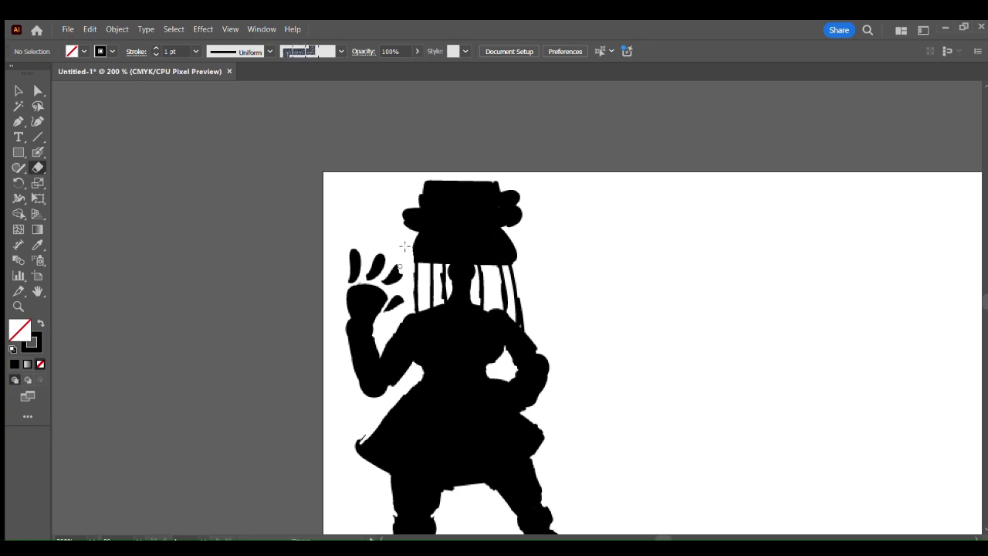
pyautogui.scroll(-2, 531, 197)
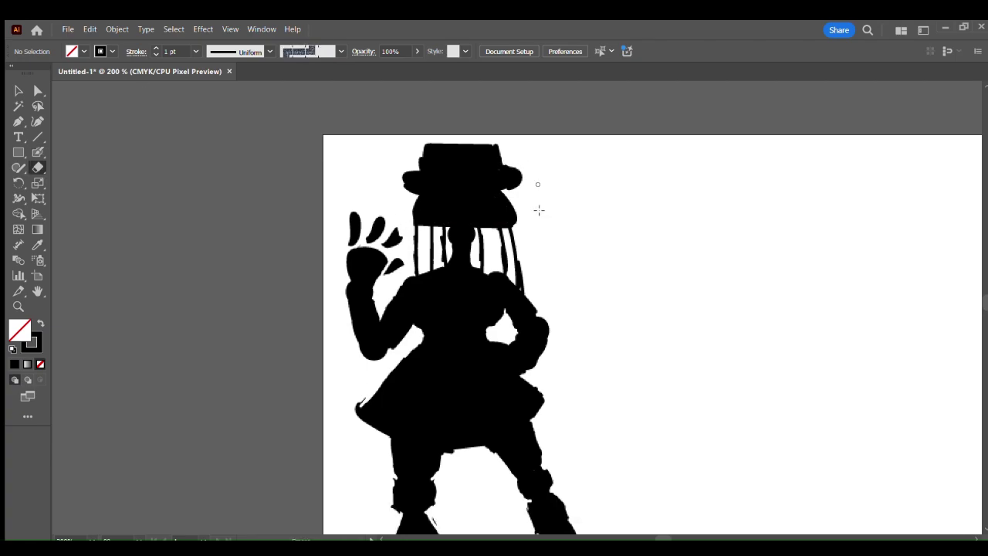
pyautogui.scroll(-8, 614, 313)
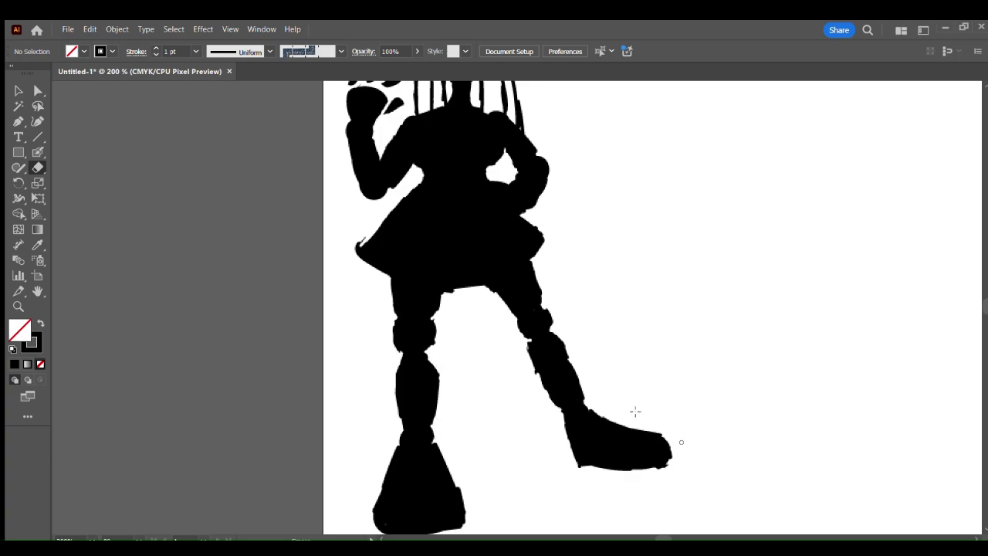
# Narrow the head and neck between the hair strands with the Eraser.
pyautogui.scroll(-5, 339, 316)
pyautogui.scroll(3, 399, 313)
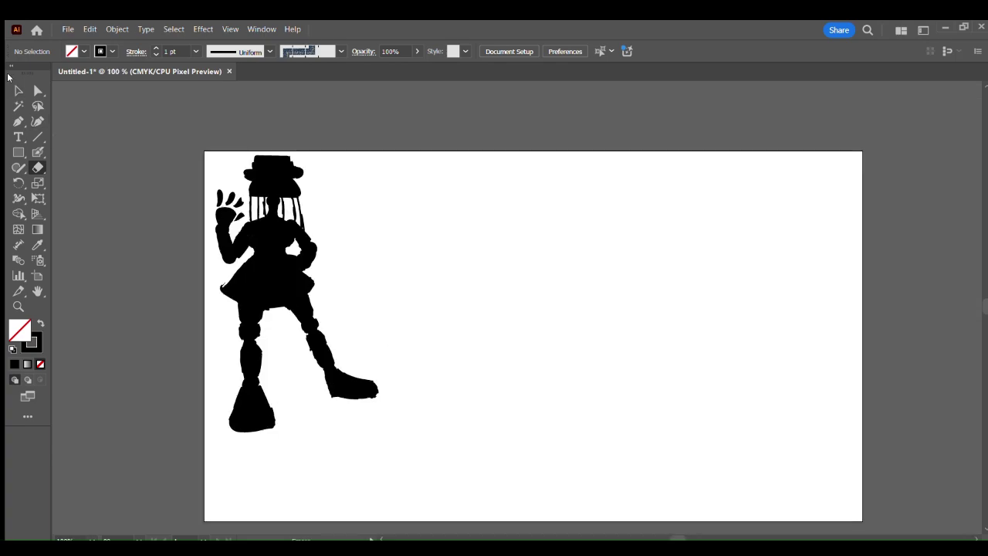
pyautogui.scroll(3, 301, 202)
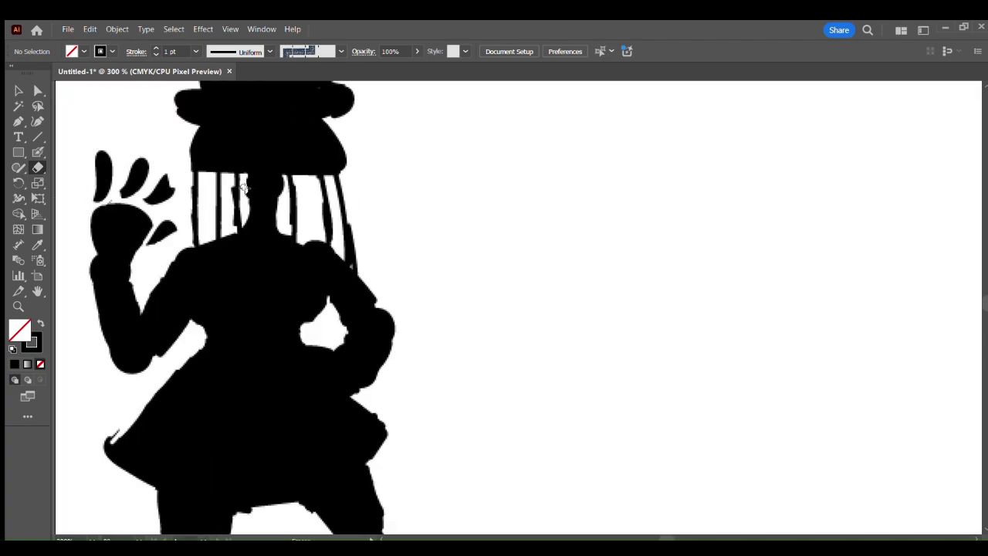
pyautogui.moveTo(254, 212); pyautogui.dragTo(251, 222)
pyautogui.moveTo(280, 198); pyautogui.dragTo(277, 222)
pyautogui.hotkey('ctrl', 'z')
# Narrow the bent arm at the shoulder and elbow with the Eraser, undoing the faulty cuts.
pyautogui.press('b')
pyautogui.scroll(-1, 278, 193)
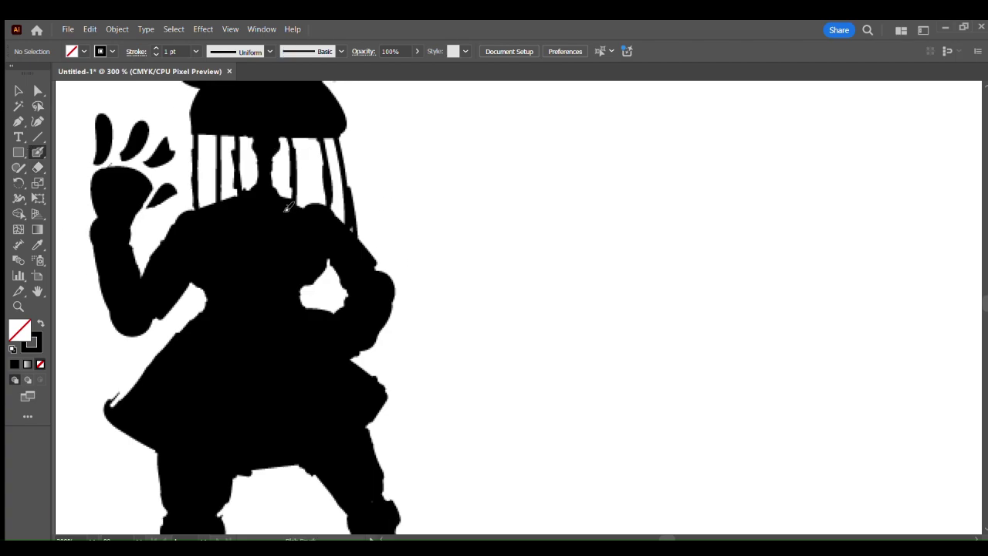
pyautogui.moveTo(321, 219)
pyautogui.mouseDown()
pyautogui.moveTo(363, 259)
pyautogui.moveTo(344, 286)
pyautogui.moveTo(361, 297)
pyautogui.mouseUp()
pyautogui.click(29, 166)
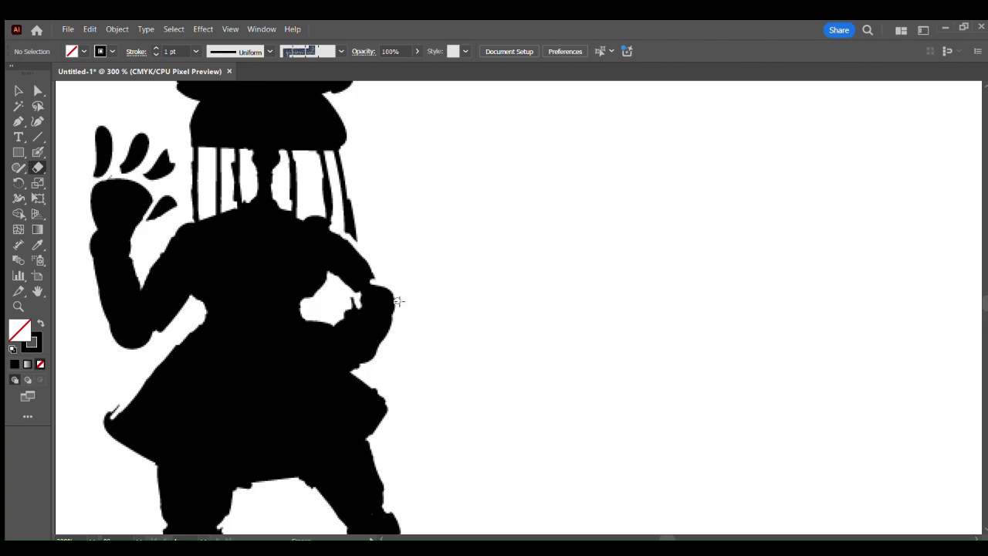
pyautogui.hotkey('ctrl', 'z')
pyautogui.hotkey('ctrl', 'z')
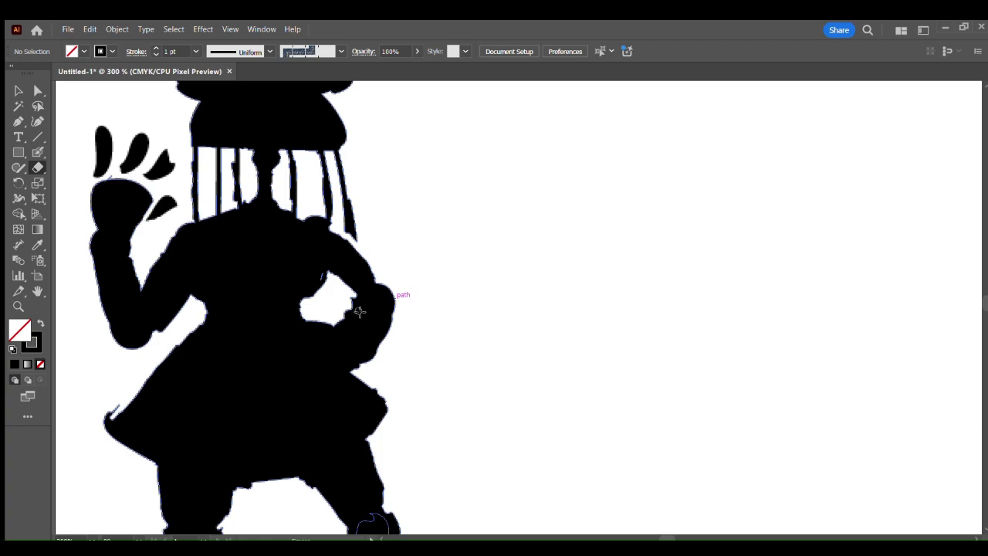
pyautogui.hotkey('ctrl', 'z')
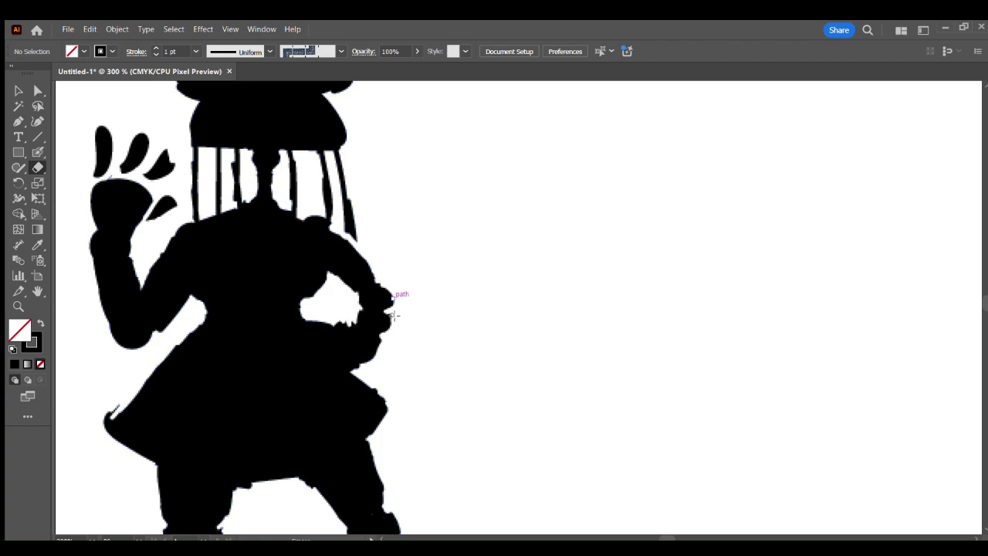
pyautogui.click(38, 152)
pyautogui.hotkey('ctrl', 'z')
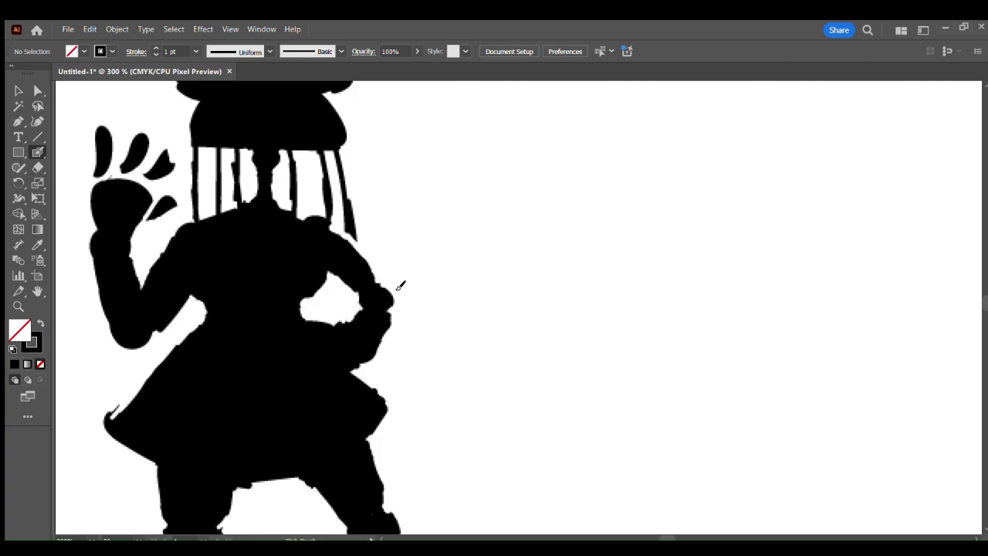
# Select the whole silhouette and scale it down in the upper-left corner of the artboard.
pyautogui.scroll(-5, 398, 284)
pyautogui.scroll(2, 444, 317)
pyautogui.click(17, 90)
pyautogui.moveTo(187, 145); pyautogui.dragTo(335, 347)
pyautogui.click(315, 278)
pyautogui.scroll(1, 315, 278)
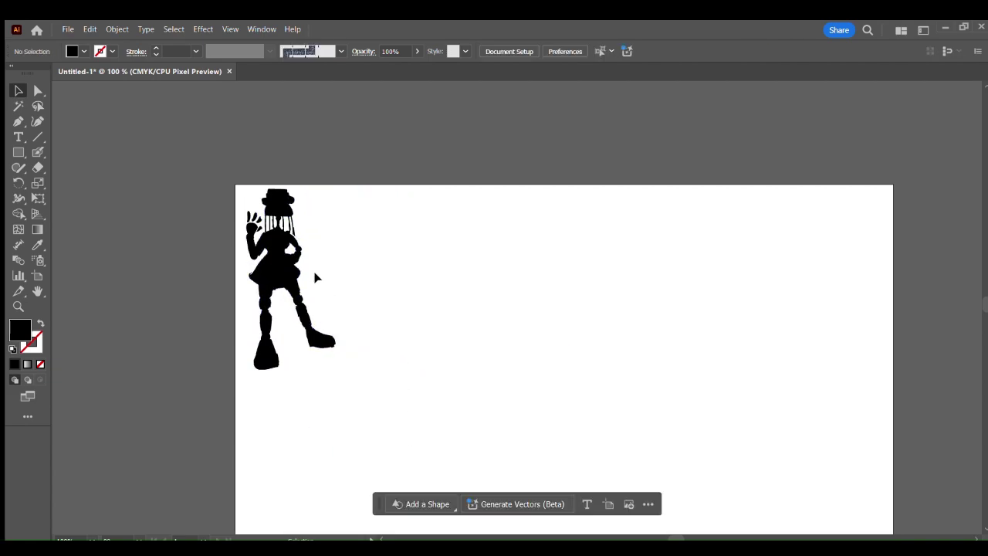
# Sketch a robot with the Blob Brush: rounded-square head, two ball-tipped antennas, short neck, egg-shaped body and two round feet.
pyautogui.scroll(4, 315, 278)
pyautogui.hotkey('shift', 'x')
pyautogui.scroll(-5, 386, 263)
pyautogui.scroll(3, 382, 267)
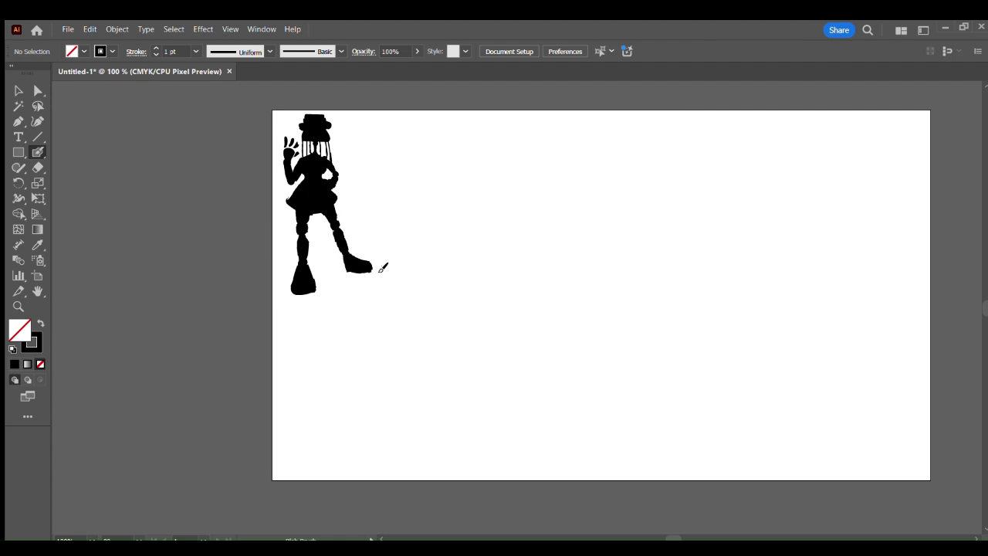
pyautogui.moveTo(439, 182)
pyautogui.mouseDown()
pyautogui.moveTo(483, 228)
pyautogui.moveTo(523, 183)
pyautogui.moveTo(472, 240)
pyautogui.moveTo(538, 239)
pyautogui.mouseUp()
pyautogui.moveTo(500, 167)
pyautogui.mouseDown()
pyautogui.moveTo(546, 174)
pyautogui.moveTo(564, 210)
pyautogui.moveTo(536, 245)
pyautogui.moveTo(484, 151)
pyautogui.mouseUp()
pyautogui.moveTo(528, 167); pyautogui.dragTo(534, 149)
pyautogui.moveTo(511, 251)
pyautogui.mouseDown()
pyautogui.moveTo(489, 305)
pyautogui.moveTo(531, 304)
pyautogui.mouseUp()
pyautogui.moveTo(528, 248)
pyautogui.mouseDown()
pyautogui.moveTo(544, 286)
pyautogui.moveTo(508, 316)
pyautogui.moveTo(541, 293)
pyautogui.moveTo(486, 312)
pyautogui.moveTo(488, 332)
pyautogui.moveTo(557, 305)
pyautogui.moveTo(508, 317)
pyautogui.moveTo(545, 297)
pyautogui.mouseUp()
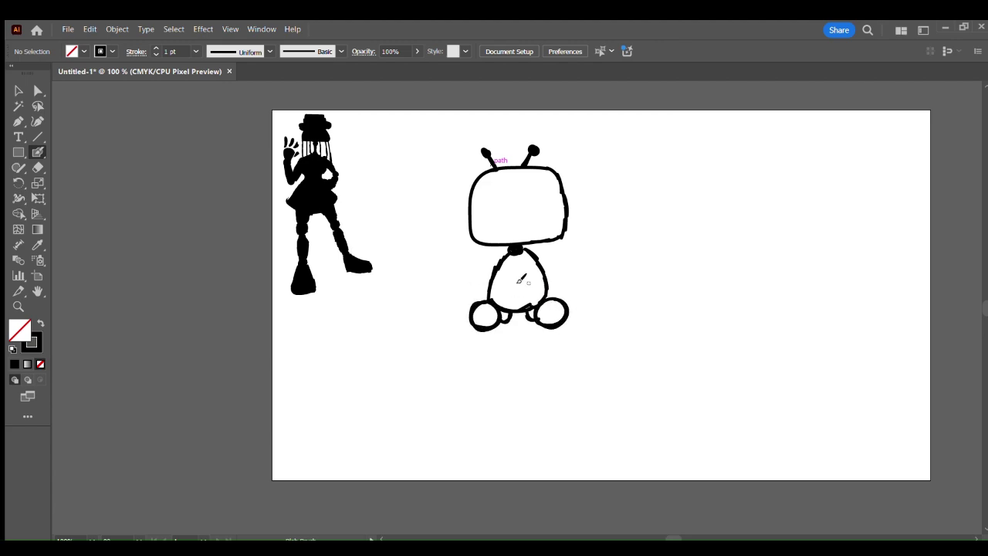
# Draw a wide rectangular box outline across the robot's body.
pyautogui.moveTo(479, 268); pyautogui.dragTo(555, 265)
pyautogui.moveTo(482, 296); pyautogui.dragTo(556, 293)
pyautogui.moveTo(552, 266)
pyautogui.mouseDown()
pyautogui.moveTo(481, 300)
pyautogui.moveTo(556, 292)
pyautogui.mouseUp()
pyautogui.moveTo(480, 269)
pyautogui.mouseDown()
pyautogui.moveTo(553, 261)
pyautogui.moveTo(558, 287)
pyautogui.mouseUp()
pyautogui.moveTo(417, 233)
pyautogui.mouseDown()
pyautogui.moveTo(449, 238)
pyautogui.moveTo(420, 261)
pyautogui.moveTo(448, 266)
pyautogui.moveTo(465, 232)
pyautogui.mouseUp()
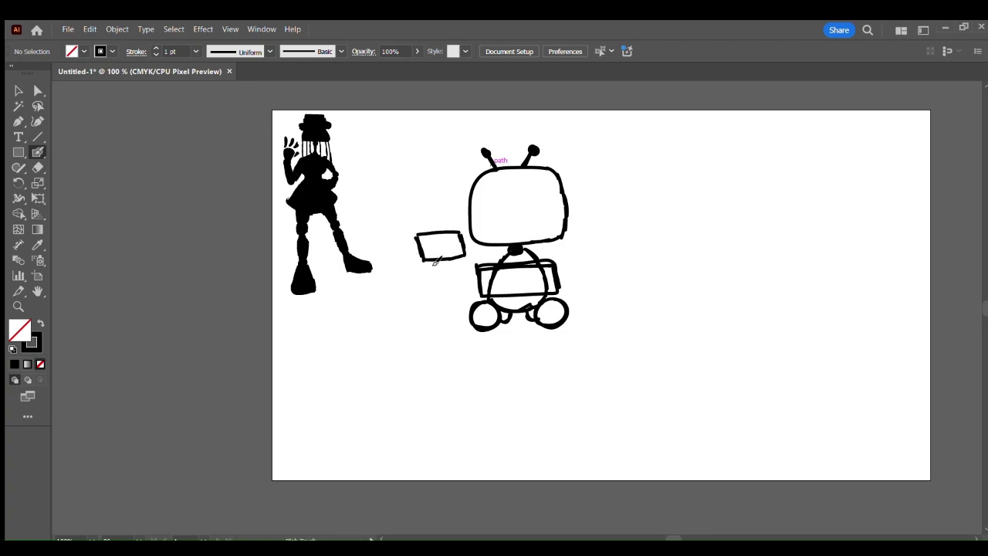
pyautogui.moveTo(437, 266)
pyautogui.mouseDown()
pyautogui.moveTo(471, 293)
pyautogui.moveTo(473, 284)
pyautogui.moveTo(452, 282)
pyautogui.moveTo(465, 289)
pyautogui.moveTo(500, 261)
pyautogui.mouseUp()
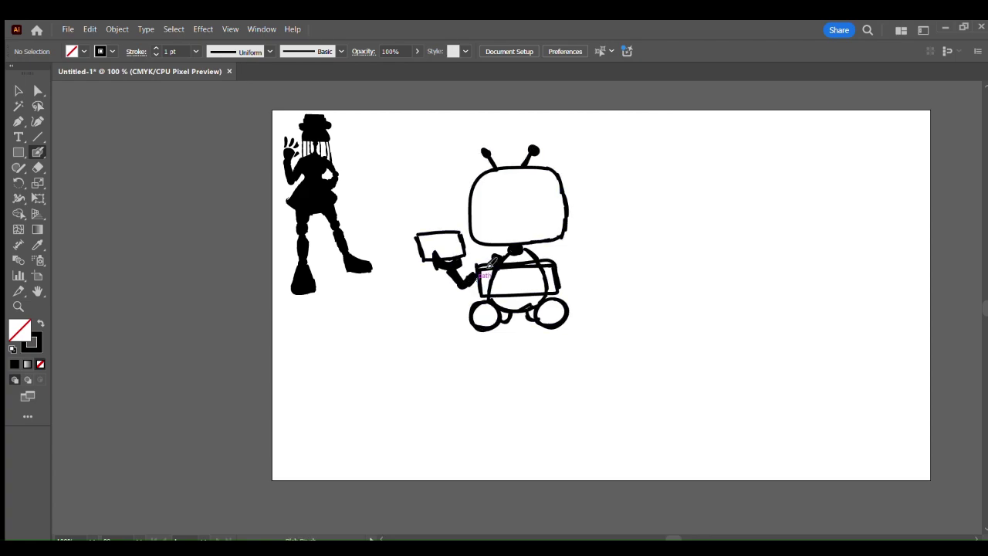
pyautogui.hotkey('ctrl', 'z')
pyautogui.hotkey('ctrl', 'z')
pyautogui.hotkey('ctrl', 'z')
pyautogui.hotkey('ctrl', 'z')
pyautogui.hotkey('ctrl', 'z')
pyautogui.hotkey('ctrl', 'z')
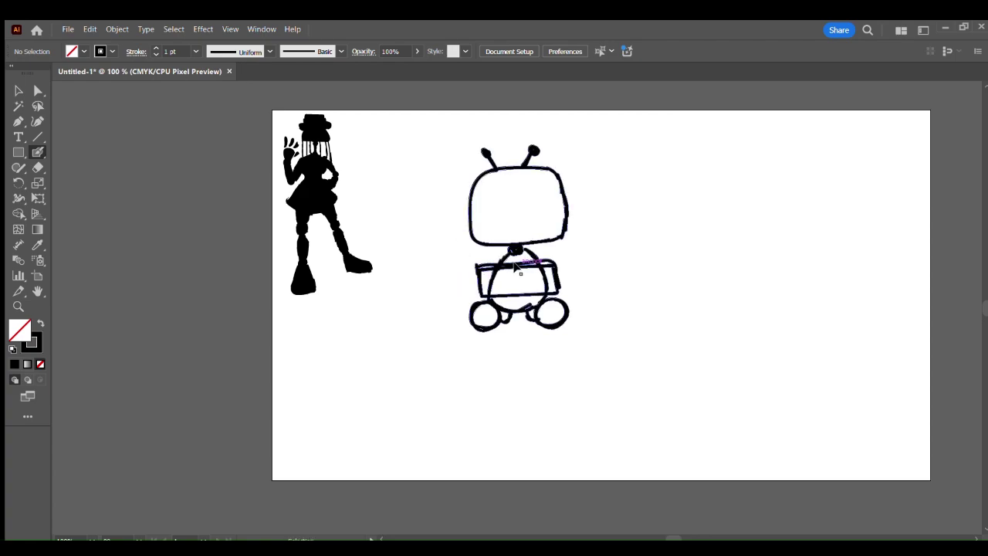
pyautogui.click(473, 280)
pyautogui.hotkey('ctrl', 'z')
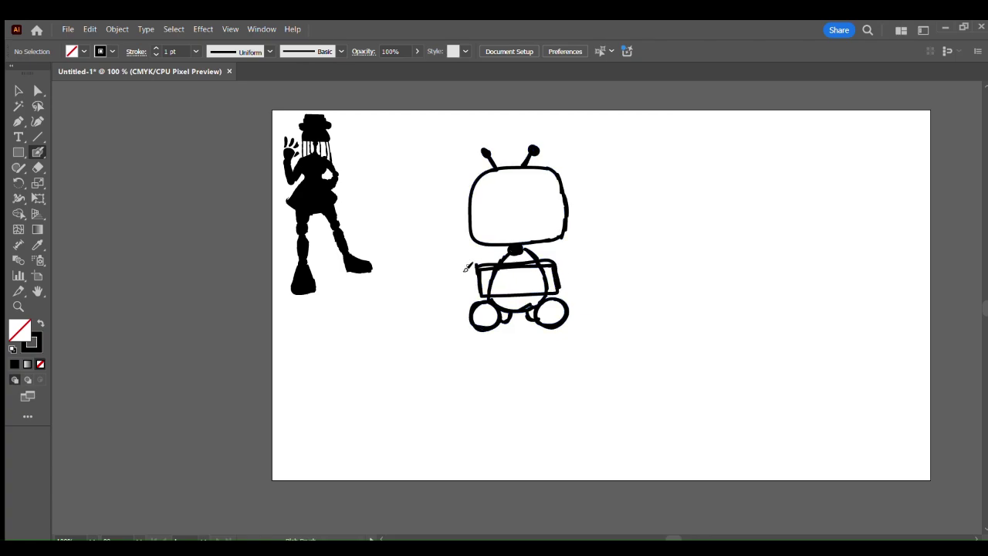
# Draw one bent arm holding a small solid black box and an outstretched arm holding a larger tilted box outline.
pyautogui.moveTo(444, 257)
pyautogui.mouseDown()
pyautogui.moveTo(467, 285)
pyautogui.moveTo(430, 247)
pyautogui.moveTo(468, 244)
pyautogui.moveTo(465, 254)
pyautogui.moveTo(433, 244)
pyautogui.moveTo(452, 261)
pyautogui.mouseUp()
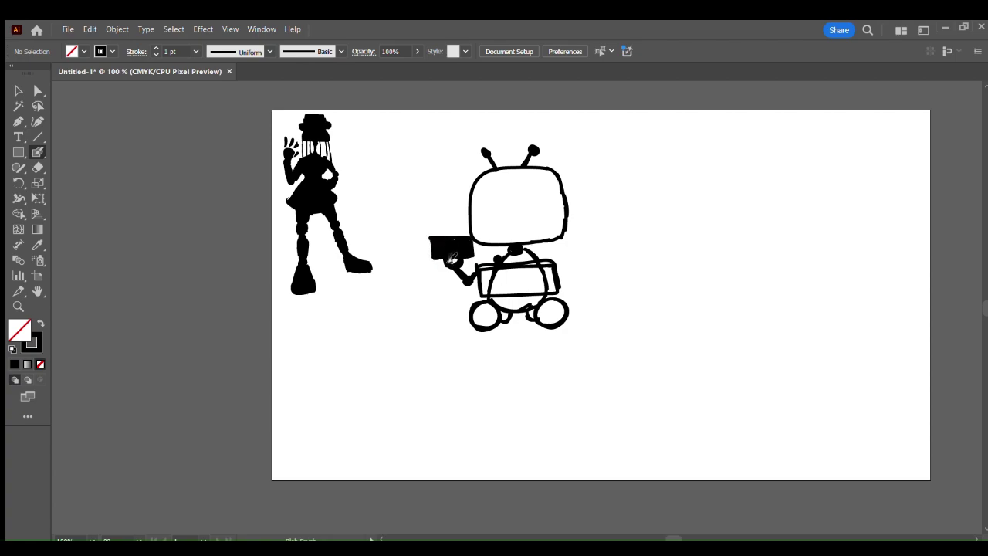
pyautogui.moveTo(589, 205)
pyautogui.mouseDown()
pyautogui.moveTo(609, 198)
pyautogui.moveTo(646, 214)
pyautogui.moveTo(633, 244)
pyautogui.moveTo(603, 244)
pyautogui.moveTo(595, 232)
pyautogui.moveTo(588, 271)
pyautogui.moveTo(550, 256)
pyautogui.moveTo(596, 247)
pyautogui.moveTo(606, 239)
pyautogui.moveTo(590, 228)
pyautogui.moveTo(601, 241)
pyautogui.mouseUp()
pyautogui.hotkey('ctrl', 'z')
pyautogui.hotkey('ctrl', 'z')
pyautogui.hotkey('ctrl', 'z')
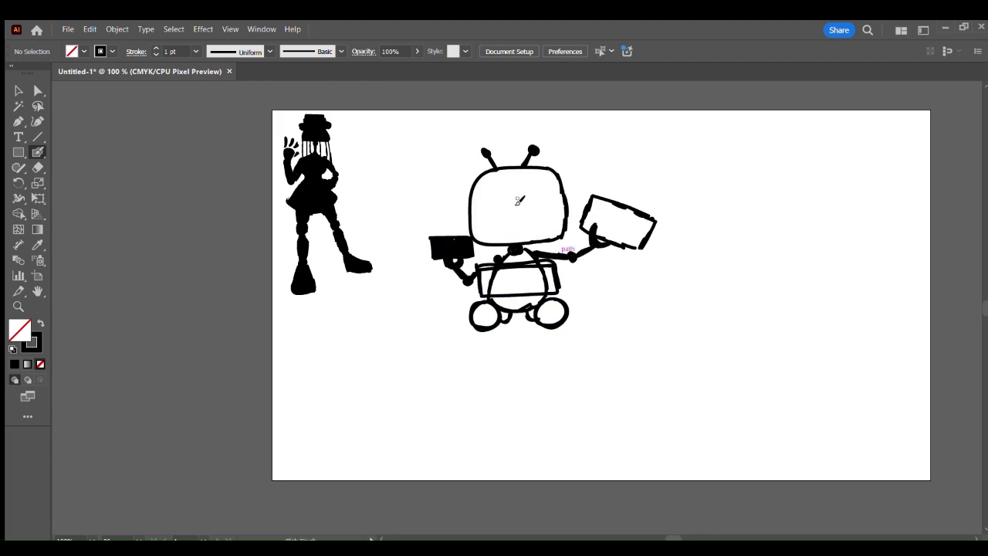
# Draw curved cables ending in solid plugs from both sides of the robot's body and from behind its shoulder.
pyautogui.moveTo(481, 298)
pyautogui.mouseDown()
pyautogui.moveTo(449, 311)
pyautogui.moveTo(417, 274)
pyautogui.mouseUp()
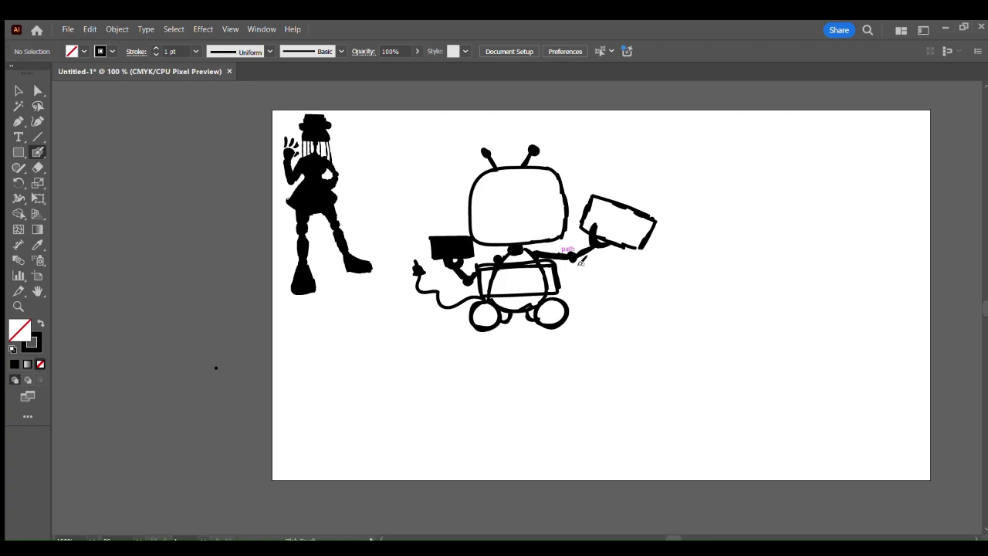
pyautogui.moveTo(543, 302); pyautogui.dragTo(606, 264)
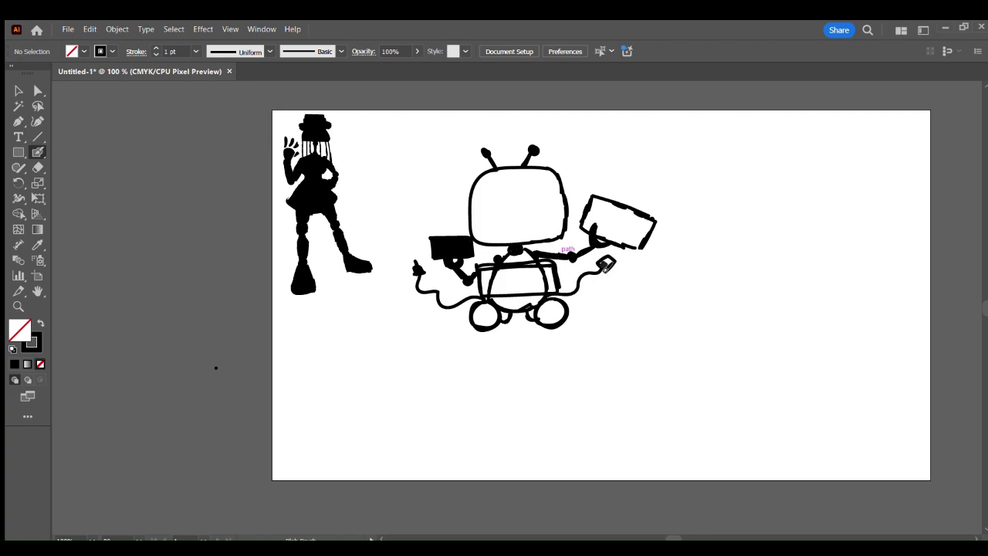
pyautogui.moveTo(423, 276); pyautogui.dragTo(423, 270)
pyautogui.moveTo(543, 254)
pyautogui.mouseDown()
pyautogui.moveTo(569, 241)
pyautogui.moveTo(581, 196)
pyautogui.mouseUp()
pyautogui.hotkey('ctrl', 'z')
pyautogui.moveTo(542, 255); pyautogui.dragTo(567, 241)
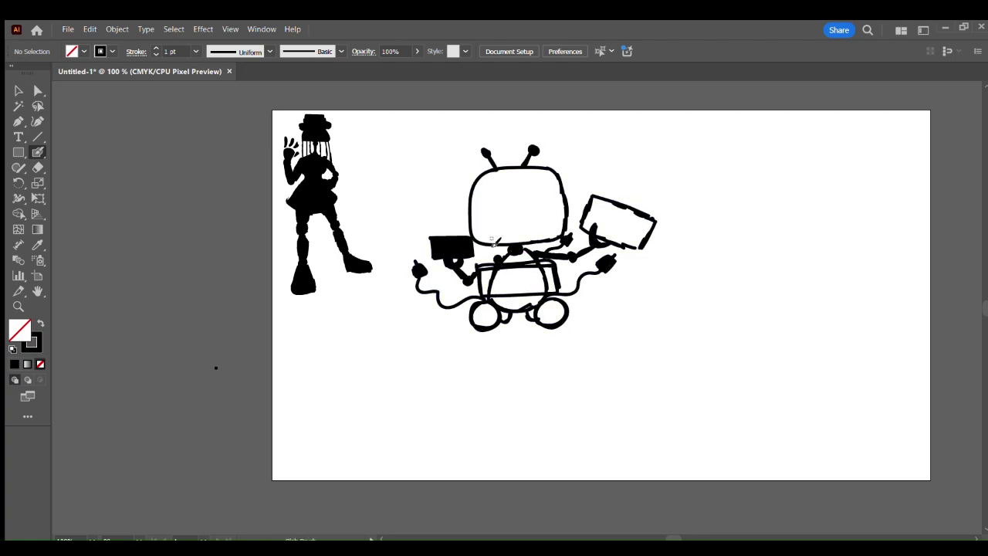
# Fill the robot's head, body, feet and tilted box solid black with the Blob Brush.
pyautogui.moveTo(482, 182)
pyautogui.mouseDown()
pyautogui.moveTo(484, 241)
pyautogui.moveTo(526, 241)
pyautogui.moveTo(562, 219)
pyautogui.moveTo(550, 180)
pyautogui.moveTo(485, 185)
pyautogui.moveTo(531, 176)
pyautogui.moveTo(507, 174)
pyautogui.moveTo(486, 195)
pyautogui.moveTo(507, 224)
pyautogui.moveTo(509, 189)
pyautogui.moveTo(539, 207)
pyautogui.moveTo(550, 186)
pyautogui.moveTo(525, 182)
pyautogui.moveTo(509, 209)
pyautogui.moveTo(499, 240)
pyautogui.moveTo(513, 255)
pyautogui.moveTo(491, 304)
pyautogui.moveTo(537, 297)
pyautogui.moveTo(534, 262)
pyautogui.moveTo(504, 312)
pyautogui.moveTo(537, 295)
pyautogui.moveTo(533, 266)
pyautogui.mouseUp()
pyautogui.moveTo(508, 271)
pyautogui.mouseDown()
pyautogui.moveTo(481, 275)
pyautogui.moveTo(552, 281)
pyautogui.moveTo(545, 265)
pyautogui.moveTo(478, 318)
pyautogui.moveTo(559, 309)
pyautogui.mouseUp()
pyautogui.moveTo(591, 225)
pyautogui.mouseDown()
pyautogui.moveTo(630, 248)
pyautogui.moveTo(632, 214)
pyautogui.moveTo(620, 238)
pyautogui.moveTo(636, 227)
pyautogui.moveTo(642, 252)
pyautogui.mouseUp()
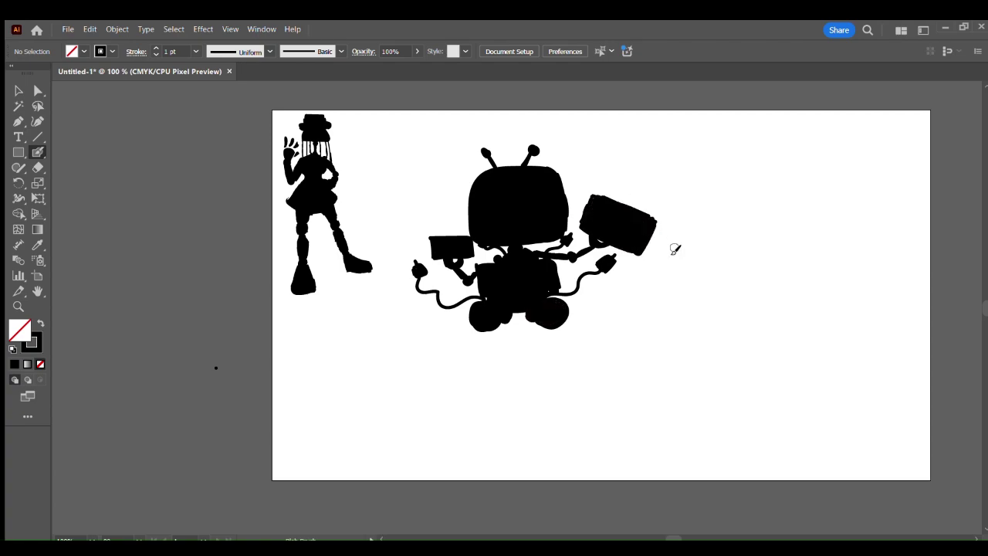
# Scale the robot silhouette down and place it right beside the hatted character.
pyautogui.press('v')
pyautogui.moveTo(414, 132); pyautogui.dragTo(552, 264)
pyautogui.moveTo(456, 226); pyautogui.dragTo(410, 225)
pyautogui.click(470, 296)
pyautogui.click(148, 170)
# Paint a third character with a round black head, side ear and headband, plus an outlined dress, rounded lower body and small foot.
pyautogui.hotkey('shift', 'b')
pyautogui.hotkey('shift', 'x')
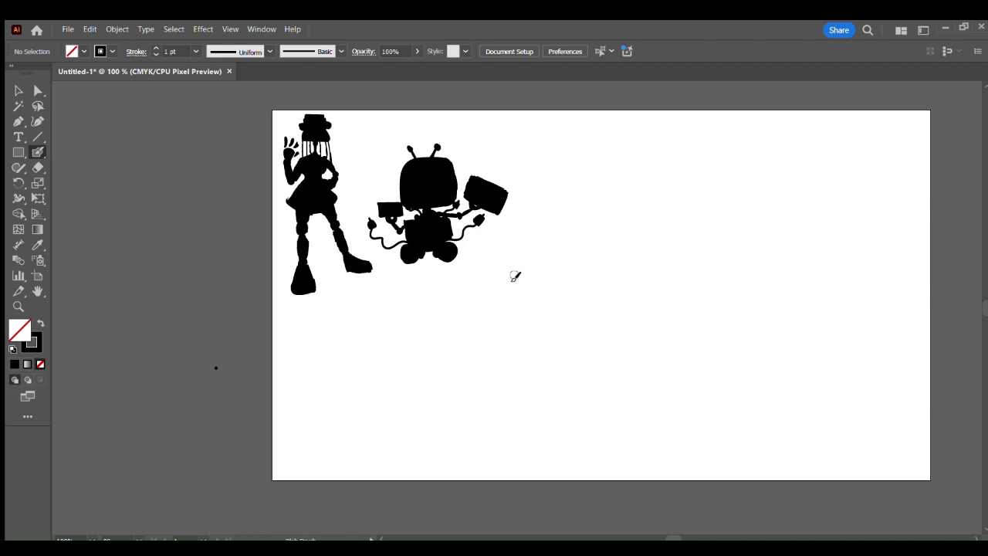
pyautogui.moveTo(552, 267)
pyautogui.mouseDown()
pyautogui.moveTo(532, 291)
pyautogui.moveTo(565, 318)
pyautogui.moveTo(550, 274)
pyautogui.moveTo(562, 308)
pyautogui.moveTo(549, 299)
pyautogui.moveTo(523, 307)
pyautogui.moveTo(563, 301)
pyautogui.moveTo(534, 303)
pyautogui.mouseUp()
pyautogui.hotkey('ctrl', 'z')
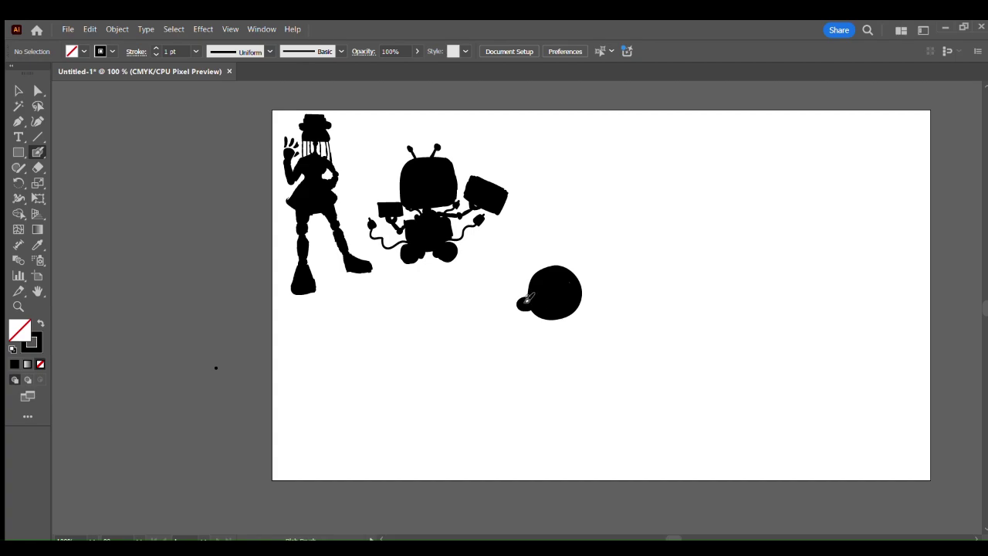
pyautogui.moveTo(526, 290)
pyautogui.mouseDown()
pyautogui.moveTo(572, 263)
pyautogui.moveTo(581, 294)
pyautogui.moveTo(573, 305)
pyautogui.moveTo(582, 305)
pyautogui.moveTo(556, 322)
pyautogui.moveTo(565, 321)
pyautogui.moveTo(555, 313)
pyautogui.moveTo(521, 366)
pyautogui.moveTo(543, 382)
pyautogui.moveTo(579, 325)
pyautogui.mouseUp()
pyautogui.moveTo(520, 369)
pyautogui.mouseDown()
pyautogui.moveTo(533, 395)
pyautogui.moveTo(575, 388)
pyautogui.moveTo(545, 400)
pyautogui.moveTo(538, 417)
pyautogui.moveTo(540, 403)
pyautogui.mouseUp()
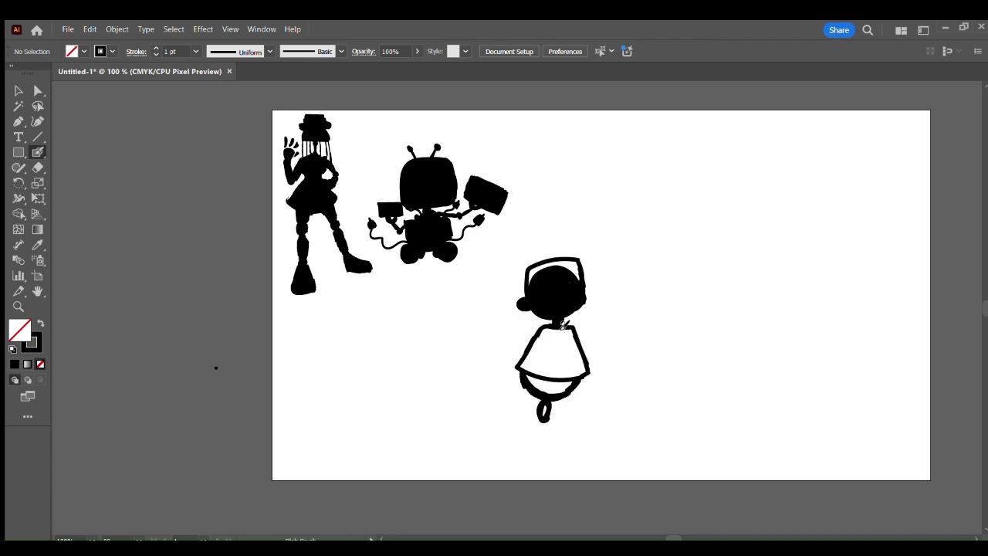
# Draw a wavy cord rising from the dress hem and rework its plug into a thin pointed tip.
pyautogui.moveTo(586, 373); pyautogui.dragTo(616, 303)
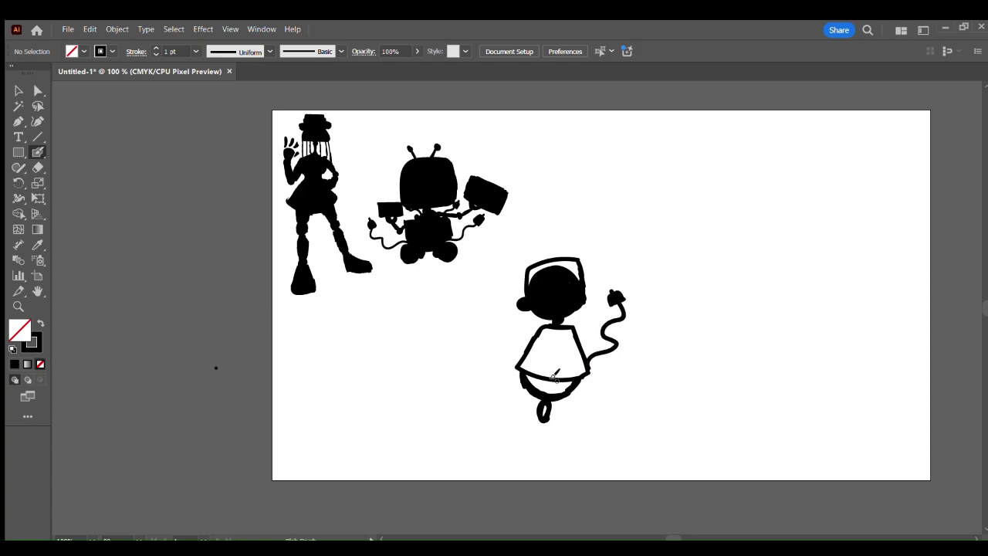
pyautogui.hotkey('ctrl', 'z')
pyautogui.hotkey('ctrl', 'z')
pyautogui.moveTo(615, 301); pyautogui.dragTo(610, 298)
pyautogui.moveTo(608, 297)
pyautogui.mouseDown()
pyautogui.moveTo(609, 283)
pyautogui.moveTo(621, 282)
pyautogui.moveTo(611, 303)
pyautogui.moveTo(621, 281)
pyautogui.mouseUp()
pyautogui.hotkey('ctrl', 'z')
pyautogui.hotkey('ctrl', 'z')
# Fill the dress solid black and paint detached arm segments with hands on both sides of the third character.
pyautogui.moveTo(538, 373)
pyautogui.mouseDown()
pyautogui.moveTo(578, 371)
pyautogui.moveTo(547, 336)
pyautogui.moveTo(540, 344)
pyautogui.moveTo(562, 365)
pyautogui.moveTo(574, 354)
pyautogui.moveTo(555, 337)
pyautogui.moveTo(584, 352)
pyautogui.mouseUp()
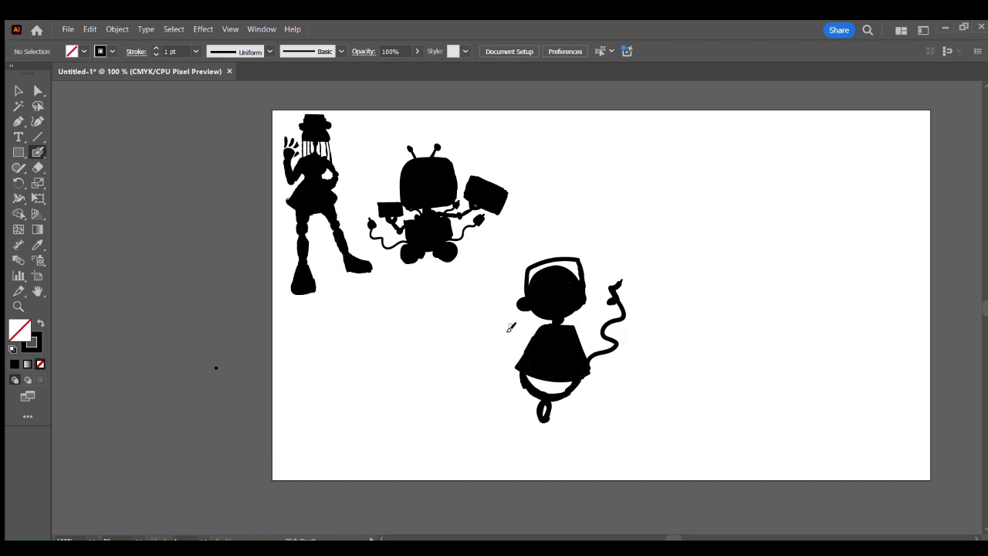
pyautogui.moveTo(503, 340)
pyautogui.mouseDown()
pyautogui.moveTo(495, 320)
pyautogui.moveTo(521, 343)
pyautogui.mouseUp()
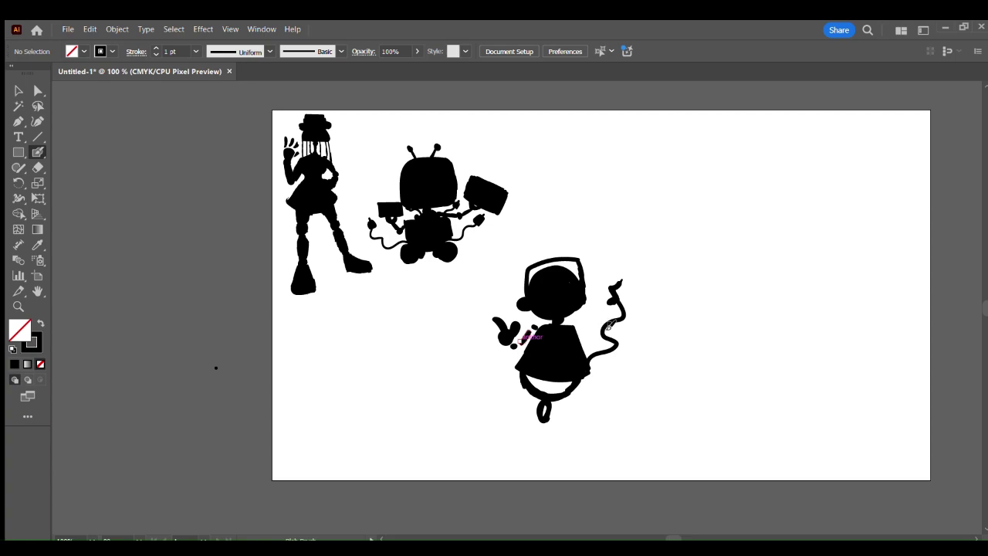
pyautogui.moveTo(592, 309); pyautogui.dragTo(584, 332)
pyautogui.hotkey('ctrl', 'z')
pyautogui.click(579, 326)
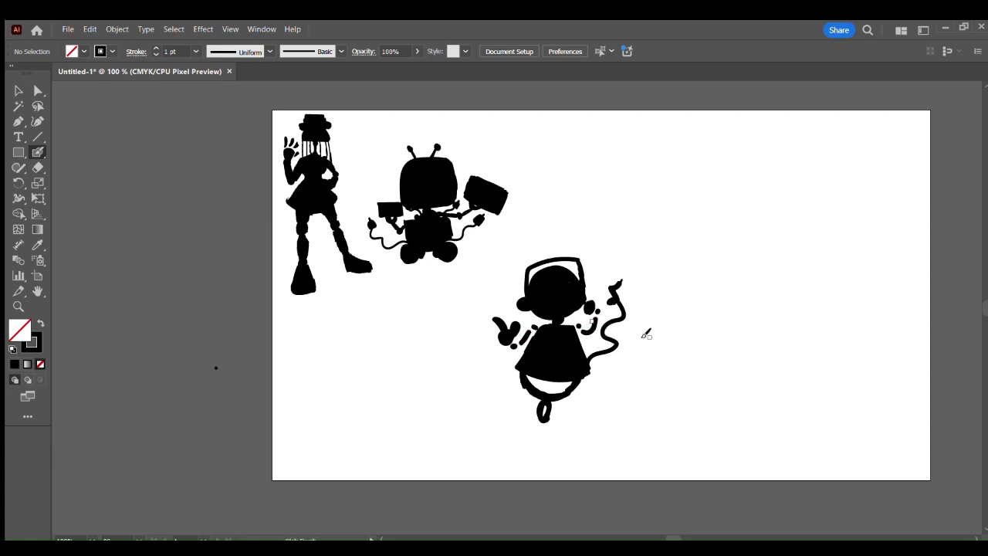
# Scale the third character down and position it in the row beside the robot silhouette.
pyautogui.press('v')
pyautogui.moveTo(482, 265); pyautogui.dragTo(640, 429)
pyautogui.moveTo(626, 257); pyautogui.dragTo(569, 318)
pyautogui.moveTo(531, 373); pyautogui.dragTo(564, 214)
pyautogui.moveTo(602, 159); pyautogui.dragTo(620, 142)
pyautogui.click(650, 173)
pyautogui.moveTo(500, 138); pyautogui.dragTo(625, 270)
pyautogui.click(530, 140)
pyautogui.moveTo(530, 140); pyautogui.dragTo(616, 251)
pyautogui.moveTo(619, 142); pyautogui.dragTo(610, 150)
pyautogui.click(646, 186)
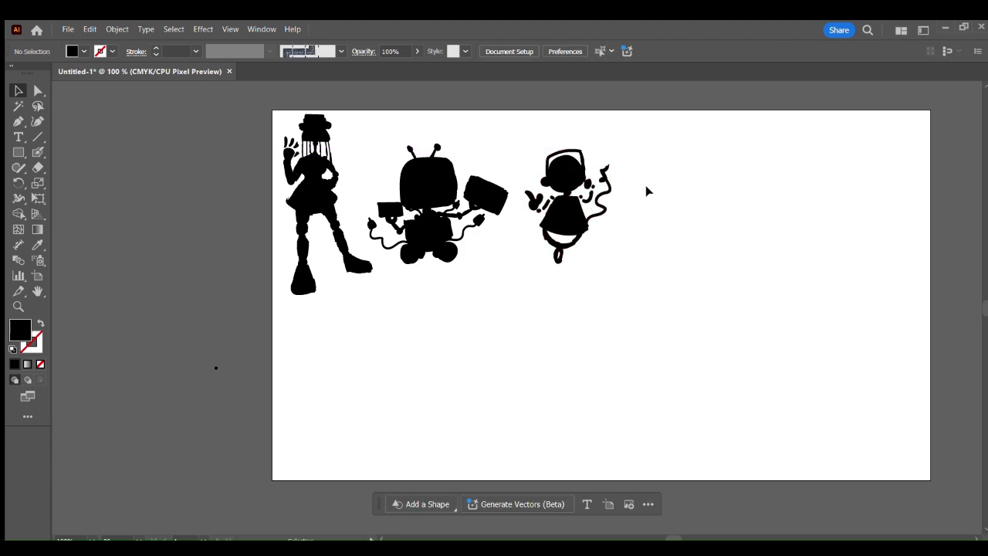
# Paint a tilted solid black heart as a head below the third character and trim its lower tip with the Eraser.
pyautogui.click(37, 153)
pyautogui.moveTo(463, 357)
pyautogui.mouseDown()
pyautogui.moveTo(487, 333)
pyautogui.moveTo(494, 369)
pyautogui.mouseUp()
pyautogui.hotkey('ctrl', 'z')
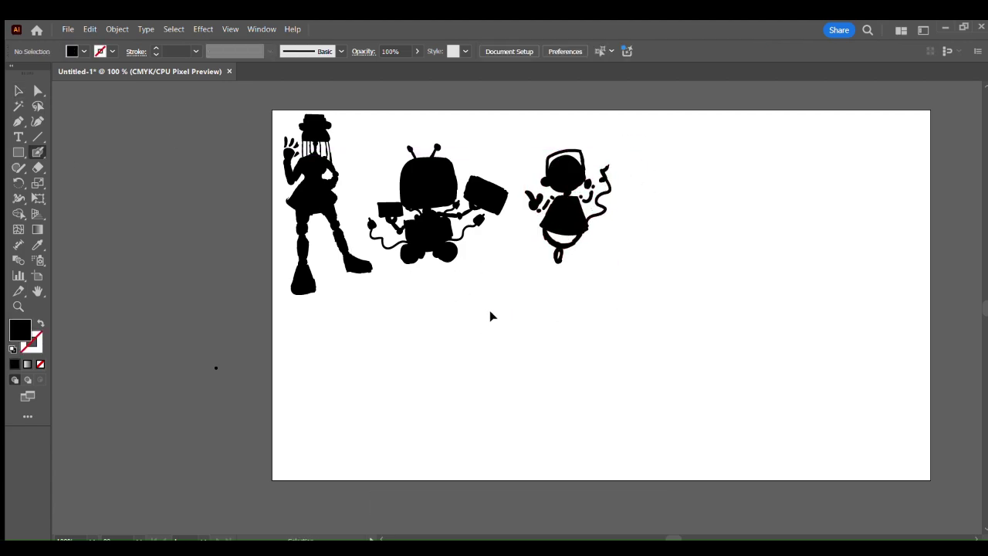
pyautogui.click(72, 336)
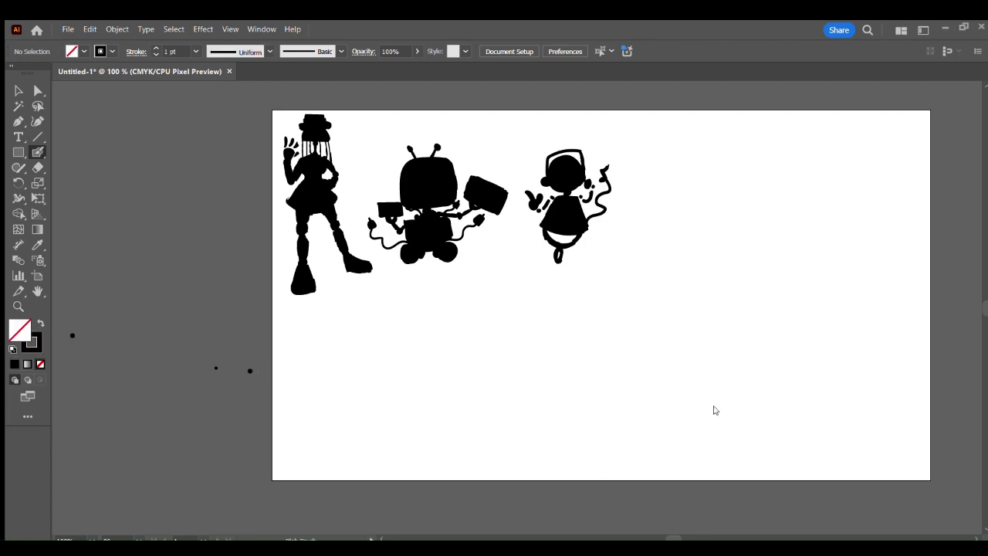
pyautogui.moveTo(562, 369)
pyautogui.mouseDown()
pyautogui.moveTo(579, 370)
pyautogui.moveTo(556, 364)
pyautogui.moveTo(547, 331)
pyautogui.moveTo(592, 348)
pyautogui.moveTo(575, 370)
pyautogui.moveTo(552, 309)
pyautogui.moveTo(598, 351)
pyautogui.moveTo(609, 351)
pyautogui.moveTo(617, 320)
pyautogui.moveTo(598, 363)
pyautogui.moveTo(621, 340)
pyautogui.mouseUp()
pyautogui.click(31, 169)
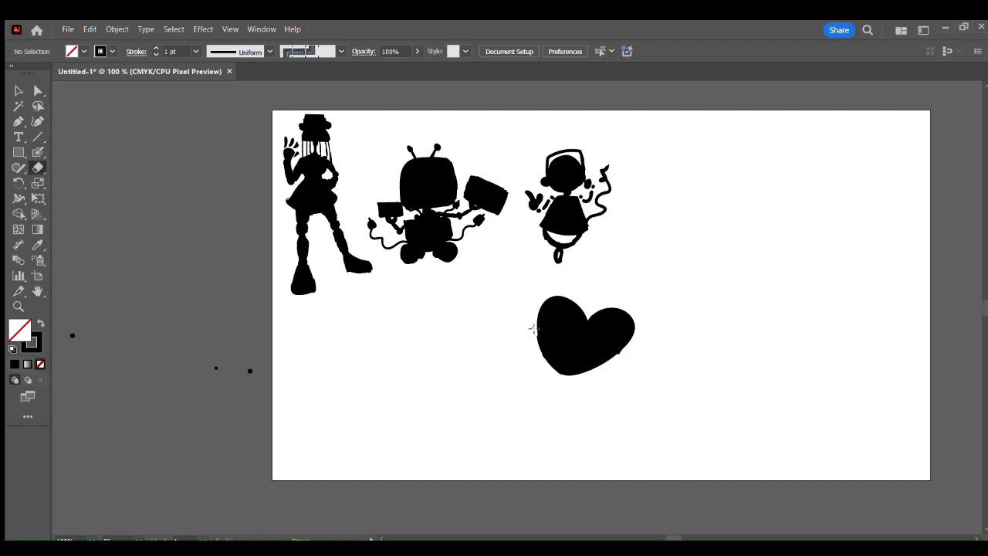
pyautogui.moveTo(534, 328)
pyautogui.mouseDown()
pyautogui.moveTo(616, 378)
pyautogui.moveTo(522, 420)
pyautogui.moveTo(586, 432)
pyautogui.mouseUp()
# Paint a solid black body with small round feet under the heart and outline a long teardrop arm on each side.
pyautogui.click(38, 152)
pyautogui.moveTo(565, 381); pyautogui.dragTo(579, 421)
pyautogui.hotkey('ctrl', 'z')
pyautogui.hotkey('ctrl', 'z')
pyautogui.hotkey('ctrl', 'z')
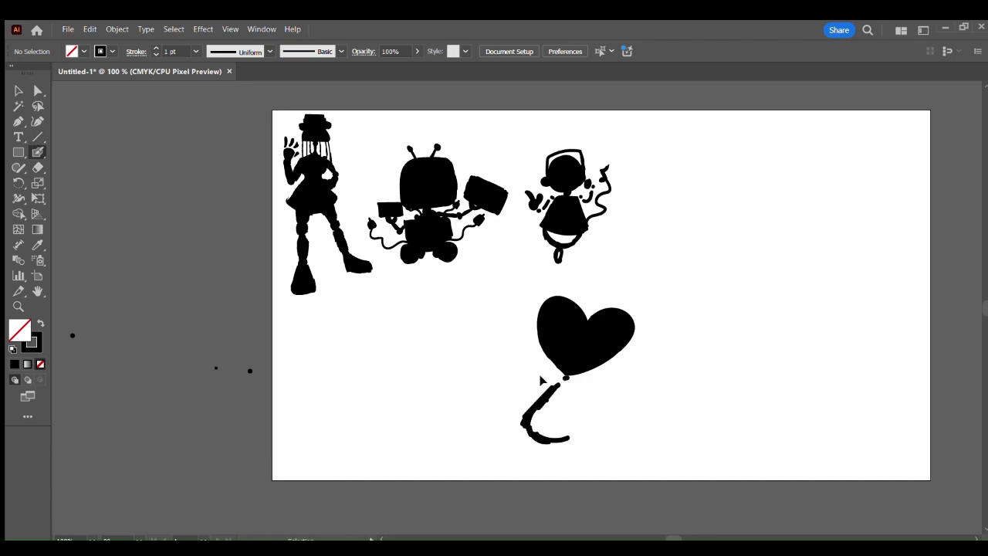
pyautogui.moveTo(564, 372)
pyautogui.mouseDown()
pyautogui.moveTo(542, 415)
pyautogui.moveTo(577, 375)
pyautogui.moveTo(545, 409)
pyautogui.moveTo(575, 386)
pyautogui.moveTo(566, 418)
pyautogui.moveTo(585, 414)
pyautogui.mouseUp()
pyautogui.moveTo(580, 397)
pyautogui.mouseDown()
pyautogui.moveTo(551, 437)
pyautogui.moveTo(594, 426)
pyautogui.mouseUp()
pyautogui.moveTo(545, 374)
pyautogui.mouseDown()
pyautogui.moveTo(486, 390)
pyautogui.moveTo(555, 378)
pyautogui.moveTo(613, 386)
pyautogui.moveTo(581, 379)
pyautogui.mouseUp()
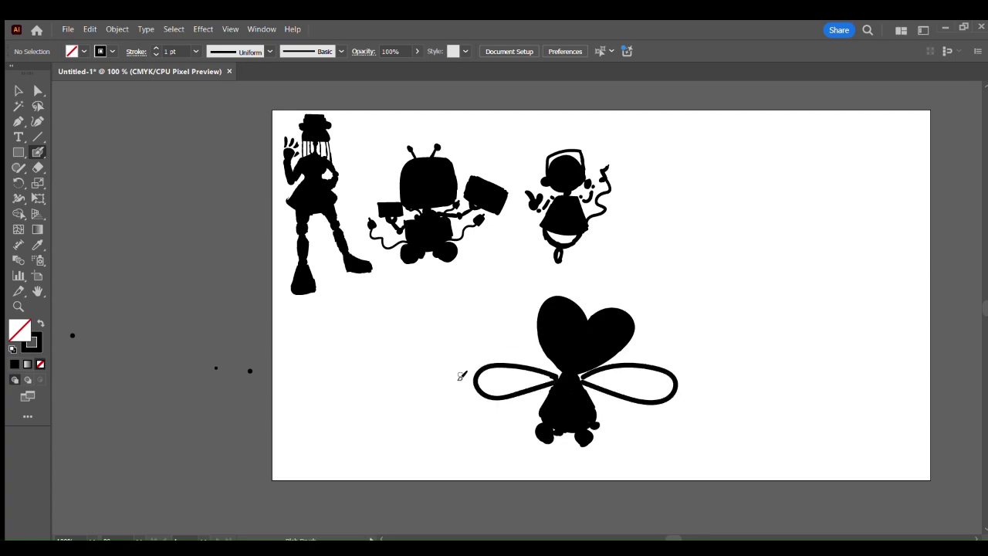
# Try painting solid round hands with splayed fingers at the ends of both teardrop arms.
pyautogui.moveTo(461, 379); pyautogui.dragTo(463, 378)
pyautogui.moveTo(688, 386); pyautogui.dragTo(692, 378)
pyautogui.moveTo(460, 372)
pyautogui.mouseDown()
pyautogui.moveTo(461, 359)
pyautogui.moveTo(448, 381)
pyautogui.moveTo(432, 381)
pyautogui.moveTo(449, 380)
pyautogui.mouseUp()
pyautogui.hotkey('ctrl', 'z')
pyautogui.moveTo(447, 386)
pyautogui.mouseDown()
pyautogui.moveTo(430, 399)
pyautogui.moveTo(447, 389)
pyautogui.mouseUp()
pyautogui.moveTo(447, 396); pyautogui.dragTo(475, 384)
pyautogui.moveTo(698, 412)
pyautogui.mouseDown()
pyautogui.moveTo(713, 392)
pyautogui.moveTo(689, 386)
pyautogui.moveTo(692, 372)
pyautogui.mouseUp()
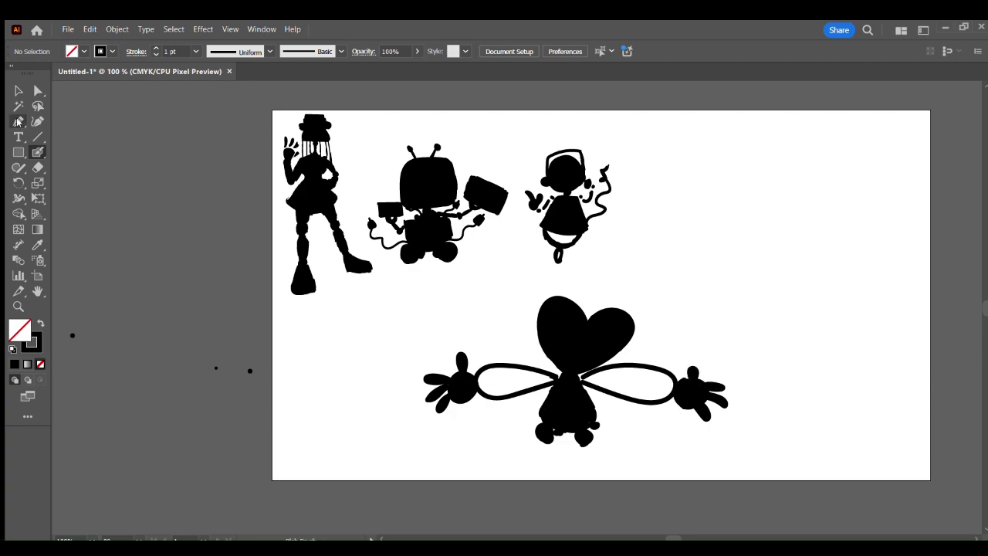
# Try to refine the left hand's fingers with the Eraser and Blob Brush.
pyautogui.hotkey('shift', 'e')
pyautogui.moveTo(433, 375)
pyautogui.mouseDown()
pyautogui.moveTo(447, 410)
pyautogui.moveTo(436, 408)
pyautogui.mouseUp()
pyautogui.click(36, 155)
pyautogui.moveTo(448, 382); pyautogui.dragTo(429, 389)
pyautogui.moveTo(451, 375)
pyautogui.mouseDown()
pyautogui.moveTo(432, 376)
pyautogui.moveTo(487, 396)
pyautogui.moveTo(517, 373)
pyautogui.mouseUp()
pyautogui.hotkey('shift', 'e')
pyautogui.moveTo(454, 381); pyautogui.dragTo(462, 396)
# Undo the hand painting and erasing back to the bare outlined arms.
pyautogui.hotkey('ctrl', 'z')
pyautogui.hotkey('ctrl', 'z')
pyautogui.hotkey('ctrl', 'z')
pyautogui.hotkey('ctrl', 'z')
pyautogui.hotkey('ctrl', 'z')
pyautogui.hotkey('ctrl', 'z')
pyautogui.hotkey('ctrl', 'z')
pyautogui.hotkey('ctrl', 'z')
pyautogui.hotkey('ctrl', 'z')
pyautogui.hotkey('ctrl', 'z')
pyautogui.hotkey('ctrl', 'z')
pyautogui.hotkey('ctrl', 'z')
# Fill both teardrop arms solid black with the Blob Brush and paint a detached round hand beyond each arm's end.
pyautogui.hotkey('shift', 'b')
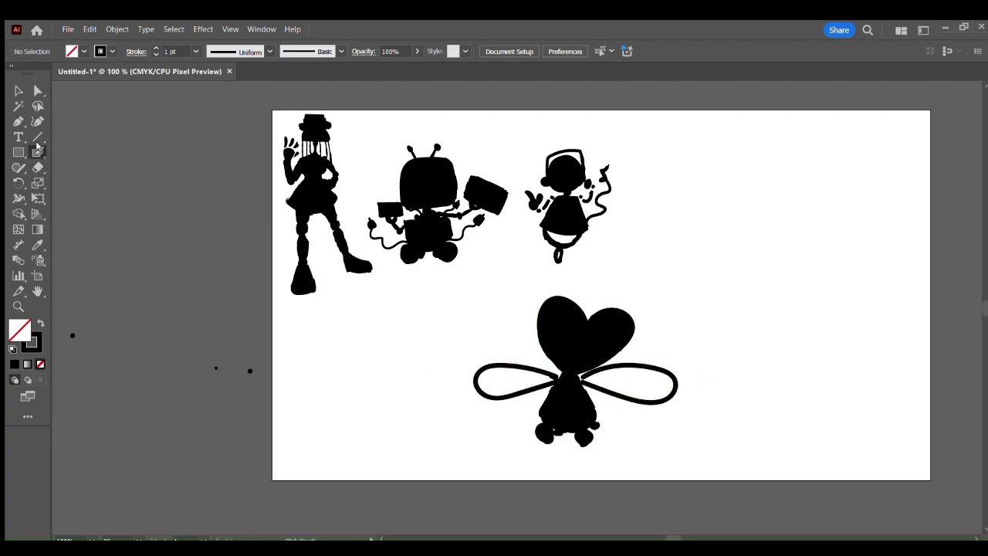
pyautogui.moveTo(457, 382)
pyautogui.mouseDown()
pyautogui.moveTo(550, 379)
pyautogui.moveTo(495, 390)
pyautogui.mouseUp()
pyautogui.hotkey('ctrl', 'z')
pyautogui.moveTo(618, 373)
pyautogui.mouseDown()
pyautogui.moveTo(598, 382)
pyautogui.moveTo(669, 383)
pyautogui.mouseUp()
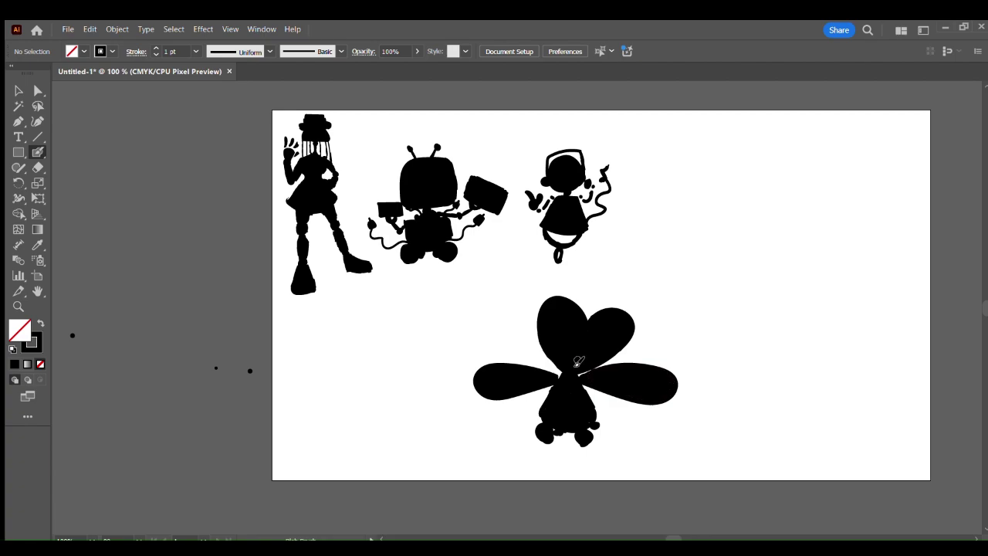
pyautogui.click(458, 382)
pyautogui.click(690, 388)
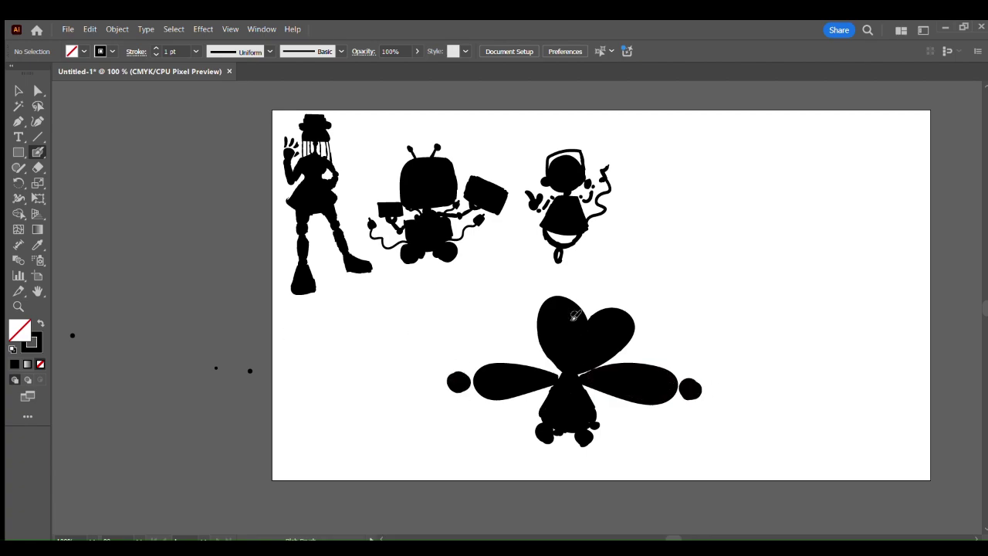
# Undo the detached round hands beyond the ends of both teardrop arms.
pyautogui.hotkey('ctrl', 'z')
pyautogui.hotkey('ctrl', 'z')
pyautogui.hotkey('ctrl', 'z')
pyautogui.hotkey('ctrl', 'z')
pyautogui.moveTo(457, 372)
pyautogui.mouseDown()
pyautogui.moveTo(472, 380)
pyautogui.moveTo(464, 386)
pyautogui.mouseUp()
pyautogui.hotkey('ctrl', 'z')
pyautogui.hotkey('ctrl', 'z')
pyautogui.hotkey('ctrl', 'z')
# Scale down the heart-headed character and place it in the top row beside the headband figure.
pyautogui.click(18, 91)
pyautogui.moveTo(458, 306); pyautogui.dragTo(681, 417)
pyautogui.moveTo(587, 342); pyautogui.dragTo(695, 196)
pyautogui.click(804, 207)
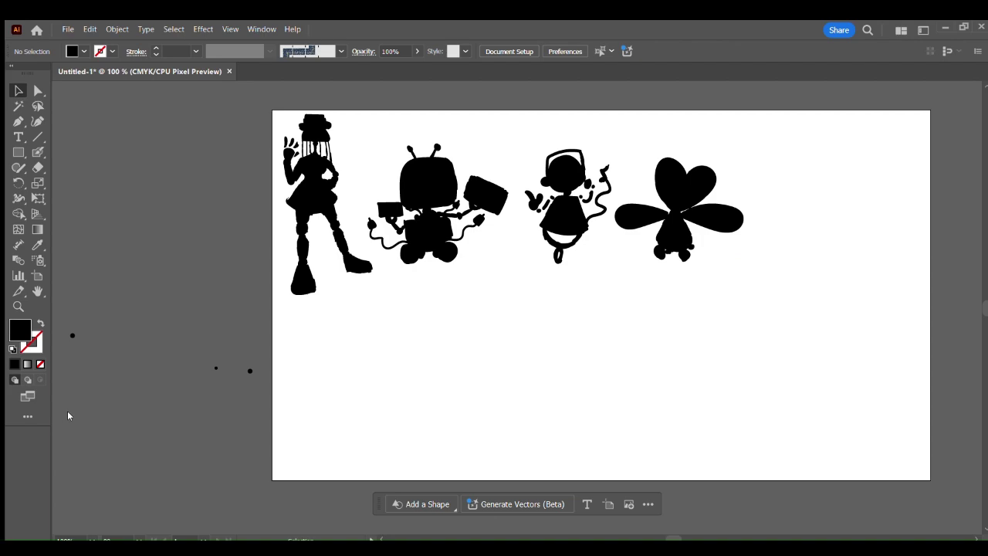
pyautogui.click(36, 151)
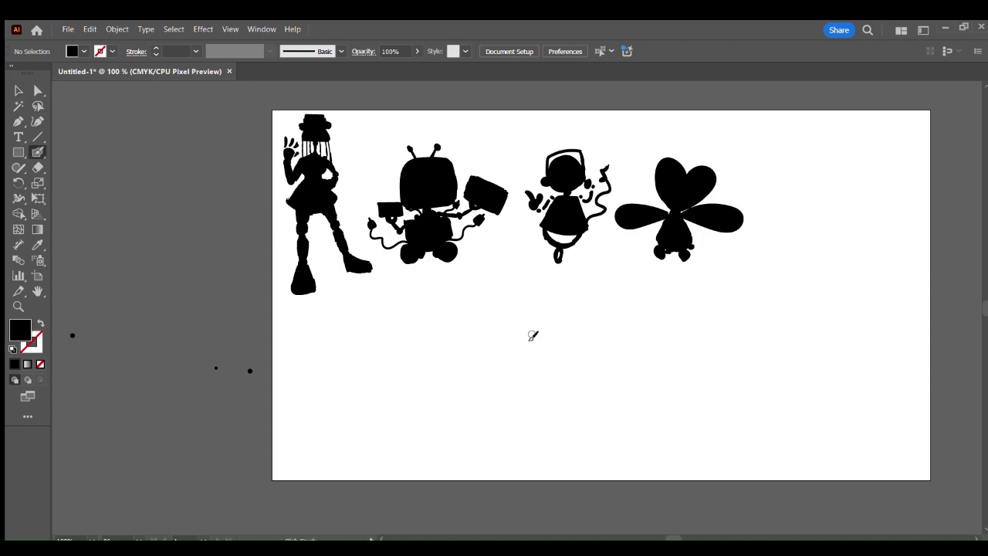
pyautogui.moveTo(539, 320); pyautogui.dragTo(538, 357)
pyautogui.hotkey('ctrl', 'z')
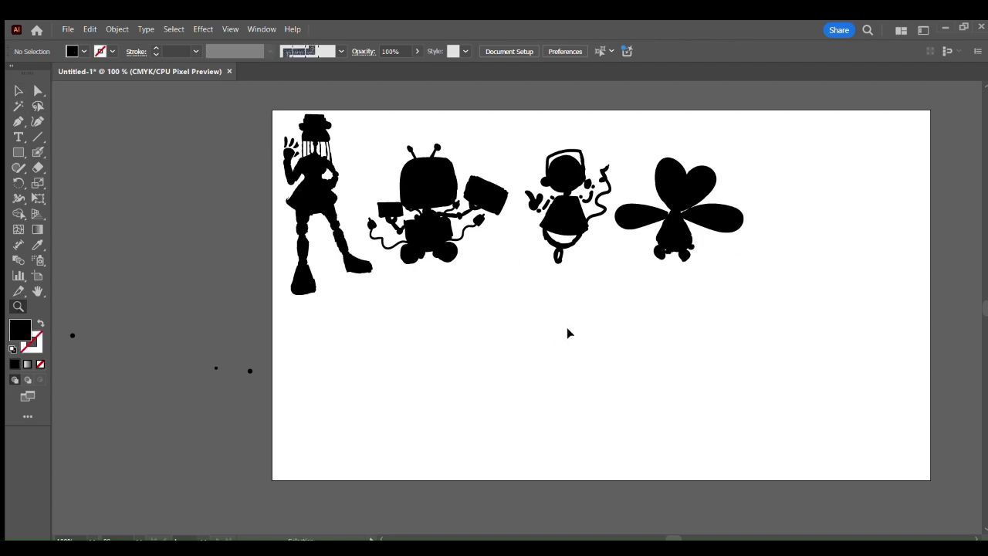
# Paint a wide solid black rectangular head with an overhanging rim in the empty space below the lineup, using the Blob Brush.
pyautogui.click(38, 152)
pyautogui.moveTo(516, 333); pyautogui.dragTo(598, 382)
pyautogui.moveTo(522, 373)
pyautogui.mouseDown()
pyautogui.moveTo(514, 326)
pyautogui.moveTo(635, 335)
pyautogui.mouseUp()
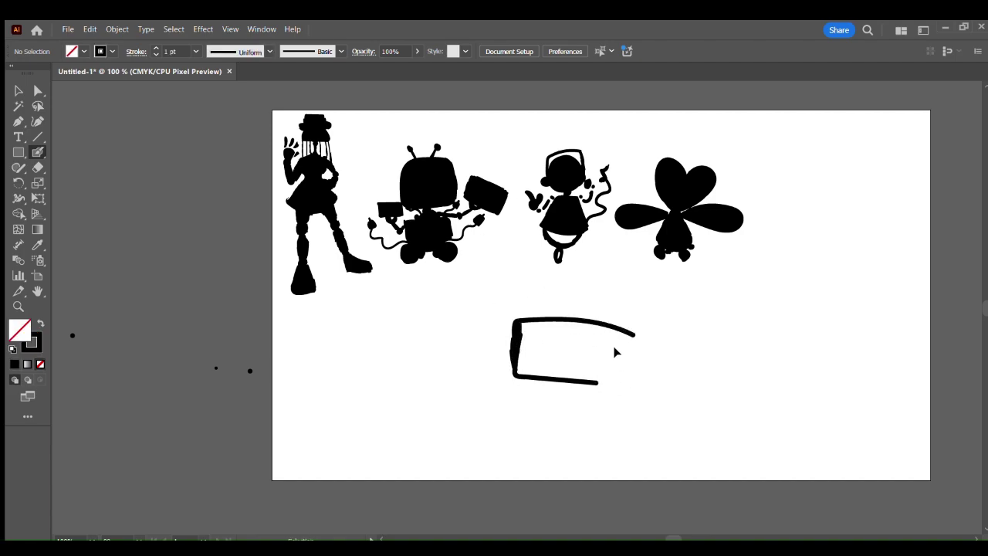
pyautogui.hotkey('ctrl', 'z')
pyautogui.moveTo(525, 311)
pyautogui.mouseDown()
pyautogui.moveTo(634, 373)
pyautogui.moveTo(651, 338)
pyautogui.moveTo(650, 375)
pyautogui.moveTo(538, 305)
pyautogui.mouseUp()
pyautogui.moveTo(600, 374); pyautogui.dragTo(647, 377)
pyautogui.moveTo(523, 361); pyautogui.dragTo(524, 380)
pyautogui.moveTo(532, 382)
pyautogui.mouseDown()
pyautogui.moveTo(645, 379)
pyautogui.moveTo(528, 363)
pyautogui.moveTo(556, 309)
pyautogui.moveTo(622, 309)
pyautogui.moveTo(548, 332)
pyautogui.moveTo(617, 363)
pyautogui.moveTo(571, 339)
pyautogui.moveTo(642, 348)
pyautogui.moveTo(582, 319)
pyautogui.moveTo(641, 355)
pyautogui.moveTo(637, 369)
pyautogui.moveTo(649, 319)
pyautogui.moveTo(654, 385)
pyautogui.mouseUp()
pyautogui.moveTo(525, 318)
pyautogui.mouseDown()
pyautogui.moveTo(529, 311)
pyautogui.moveTo(522, 380)
pyautogui.mouseUp()
pyautogui.moveTo(532, 308)
pyautogui.mouseDown()
pyautogui.moveTo(558, 310)
pyautogui.moveTo(576, 285)
pyautogui.moveTo(662, 308)
pyautogui.mouseUp()
# Add a wider second rim along the top of the rectangular head and square off the rim ends with the Eraser.
pyautogui.hotkey('shift', 'e')
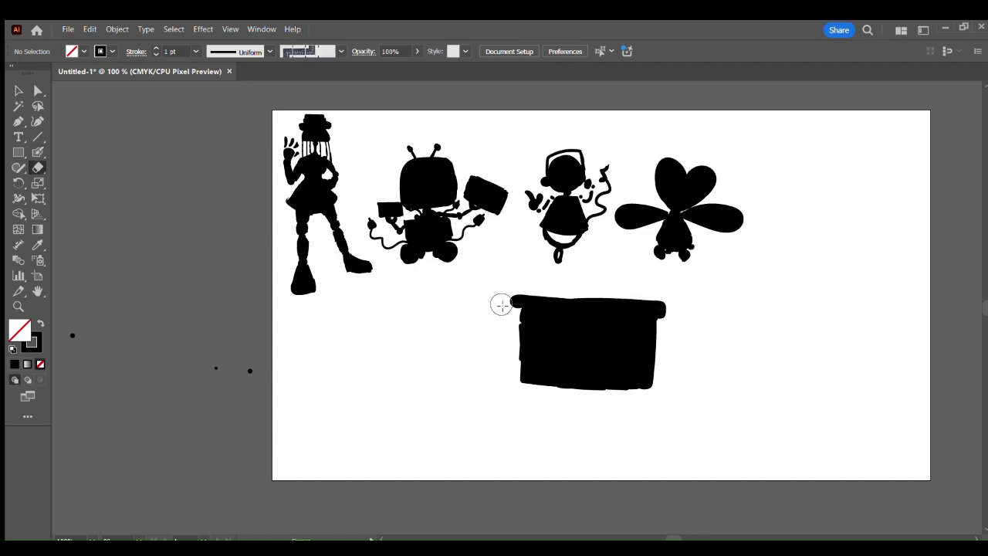
pyautogui.moveTo(539, 297); pyautogui.dragTo(514, 302)
pyautogui.click(31, 152)
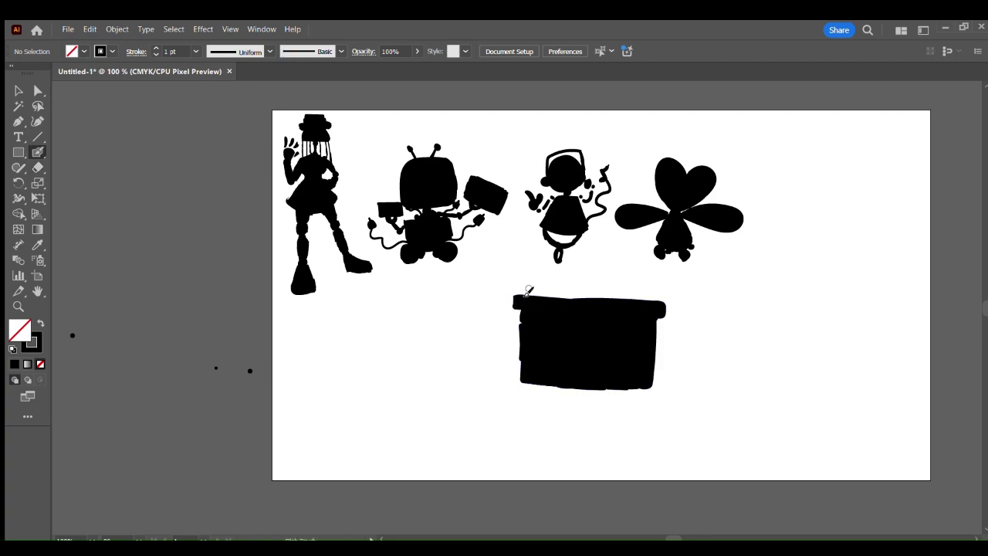
pyautogui.moveTo(542, 294)
pyautogui.mouseDown()
pyautogui.moveTo(512, 289)
pyautogui.moveTo(670, 294)
pyautogui.moveTo(651, 301)
pyautogui.mouseUp()
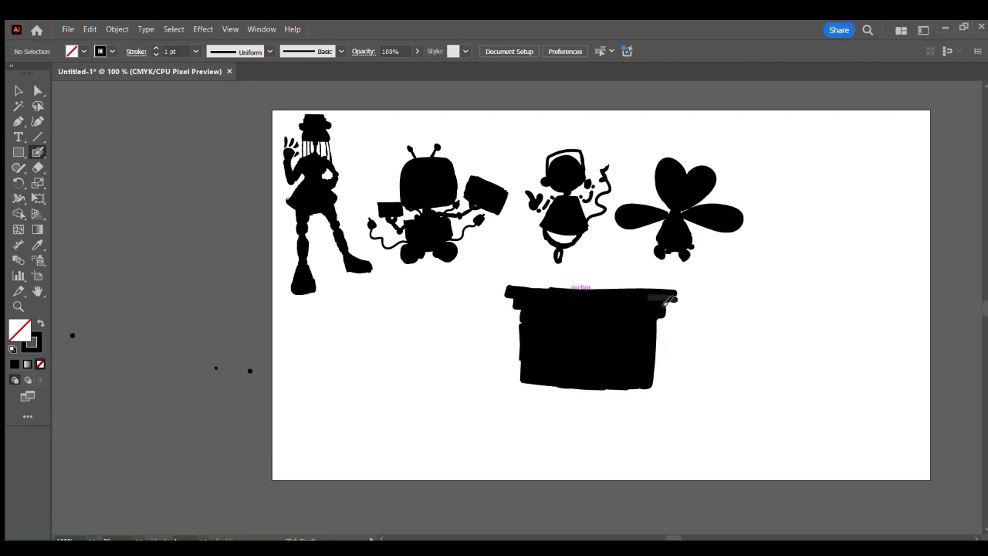
pyautogui.hotkey('shift', 'e')
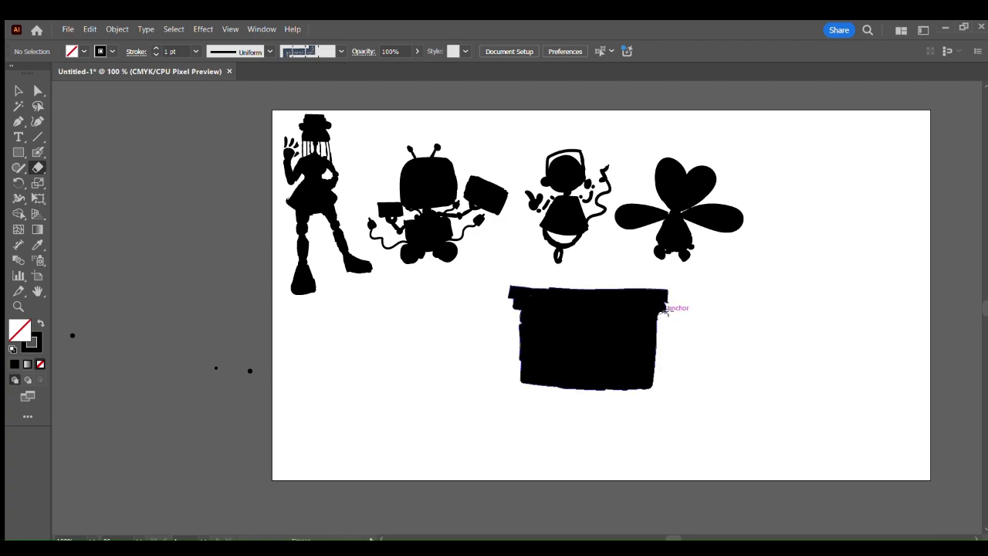
pyautogui.click(37, 152)
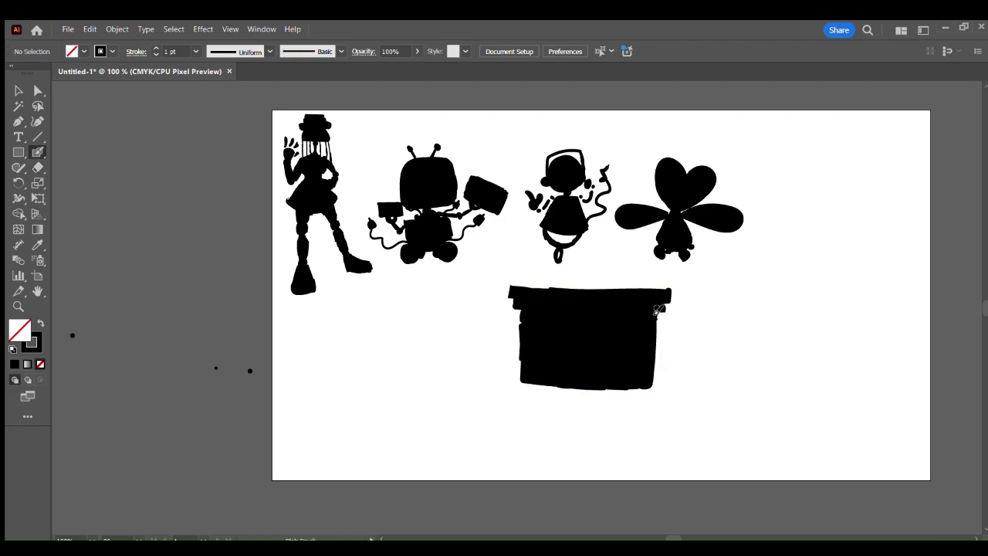
pyautogui.moveTo(523, 327); pyautogui.dragTo(521, 378)
# Scale down the rimmed rectangular head to leave room for a body beneath it.
pyautogui.press('v')
pyautogui.moveTo(684, 293)
pyautogui.mouseDown()
pyautogui.moveTo(622, 313)
pyautogui.moveTo(634, 317)
pyautogui.mouseUp()
pyautogui.moveTo(589, 332); pyautogui.dragTo(589, 307)
pyautogui.click(460, 309)
# Paint a solid black flared body directly under the rectangular head with the Blob Brush.
pyautogui.click(37, 152)
pyautogui.moveTo(543, 368)
pyautogui.mouseDown()
pyautogui.moveTo(518, 416)
pyautogui.moveTo(581, 436)
pyautogui.mouseUp()
pyautogui.moveTo(580, 367); pyautogui.dragTo(582, 429)
pyautogui.moveTo(594, 367); pyautogui.dragTo(601, 420)
pyautogui.moveTo(590, 425)
pyautogui.mouseDown()
pyautogui.moveTo(586, 374)
pyautogui.moveTo(593, 417)
pyautogui.mouseUp()
pyautogui.moveTo(560, 367)
pyautogui.mouseDown()
pyautogui.moveTo(526, 414)
pyautogui.moveTo(557, 425)
pyautogui.moveTo(558, 436)
pyautogui.moveTo(544, 405)
pyautogui.moveTo(582, 414)
pyautogui.moveTo(531, 417)
pyautogui.moveTo(535, 398)
pyautogui.moveTo(579, 406)
pyautogui.moveTo(528, 395)
pyautogui.moveTo(528, 415)
pyautogui.moveTo(516, 413)
pyautogui.moveTo(557, 433)
pyautogui.mouseUp()
pyautogui.hotkey('ctrl', 'z')
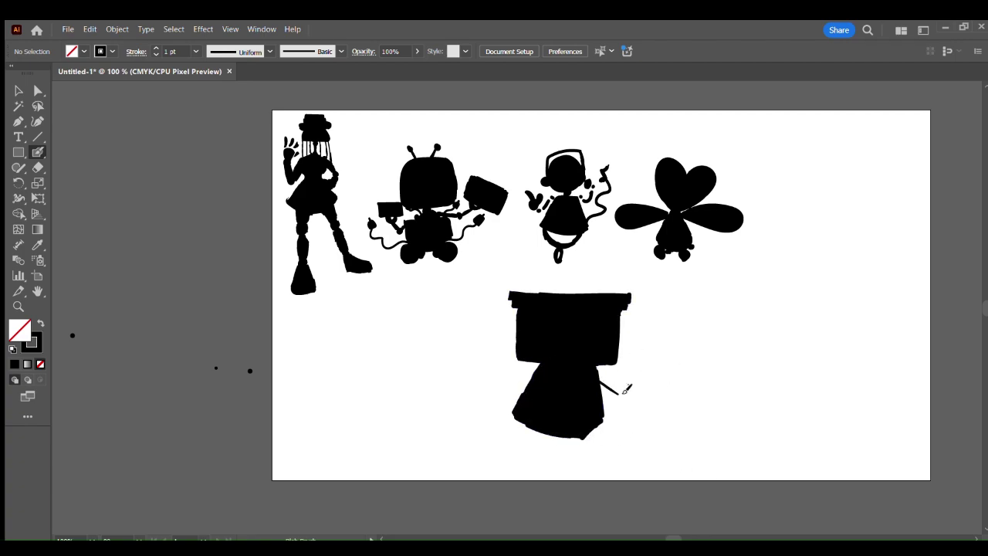
# Paint thin bent arms with long splayed fingers on both sides of the flared body and trim the left arm with the Eraser.
pyautogui.hotkey('ctrl', 'z')
pyautogui.moveTo(619, 394); pyautogui.dragTo(657, 360)
pyautogui.moveTo(657, 364); pyautogui.dragTo(636, 381)
pyautogui.moveTo(643, 332)
pyautogui.mouseDown()
pyautogui.moveTo(656, 356)
pyautogui.moveTo(681, 359)
pyautogui.moveTo(653, 363)
pyautogui.mouseUp()
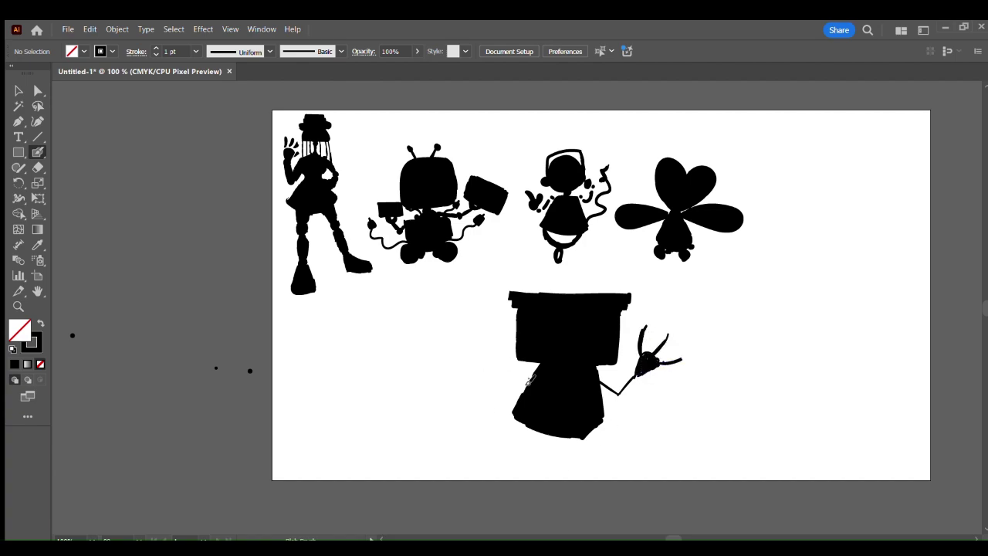
pyautogui.moveTo(515, 380)
pyautogui.mouseDown()
pyautogui.moveTo(467, 325)
pyautogui.moveTo(495, 343)
pyautogui.mouseUp()
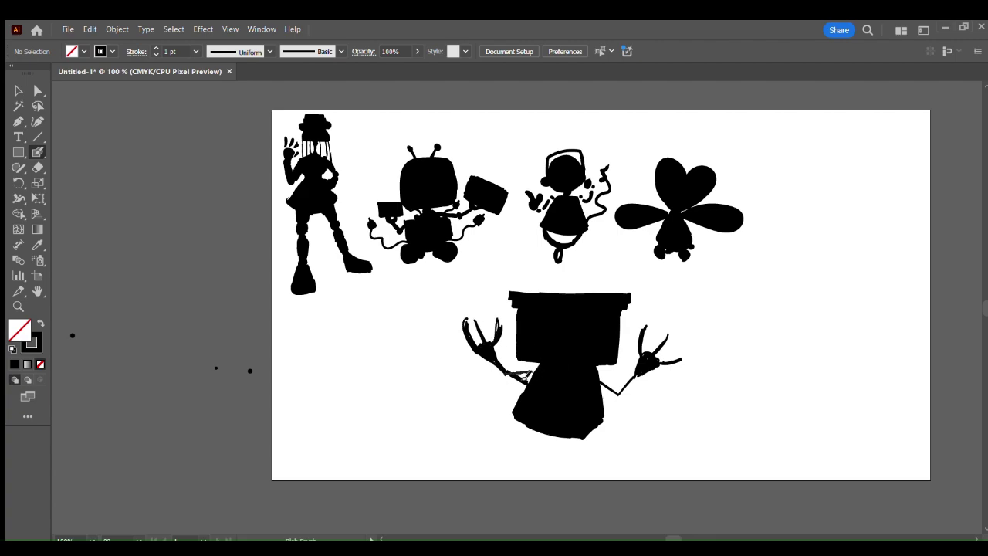
pyautogui.hotkey('shift', 'e')
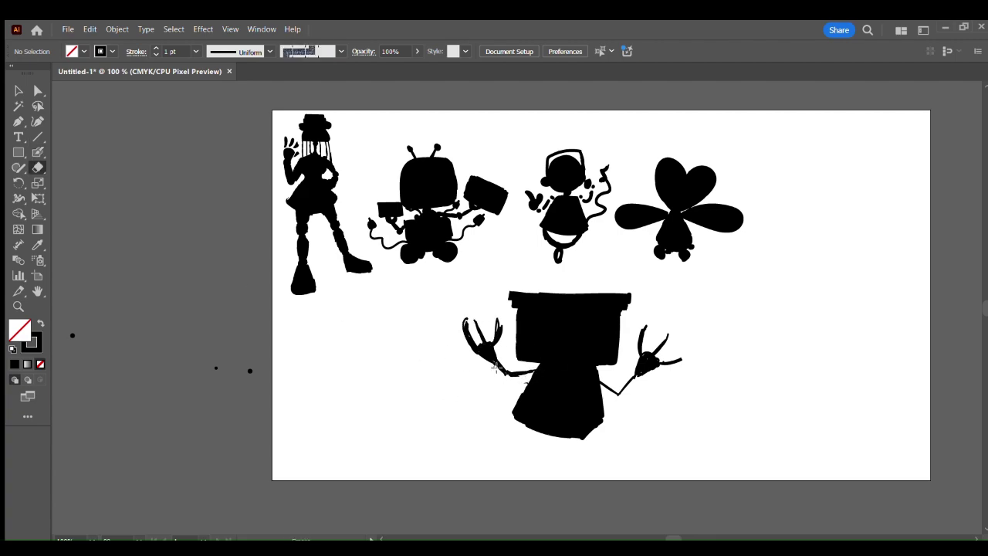
pyautogui.click(35, 152)
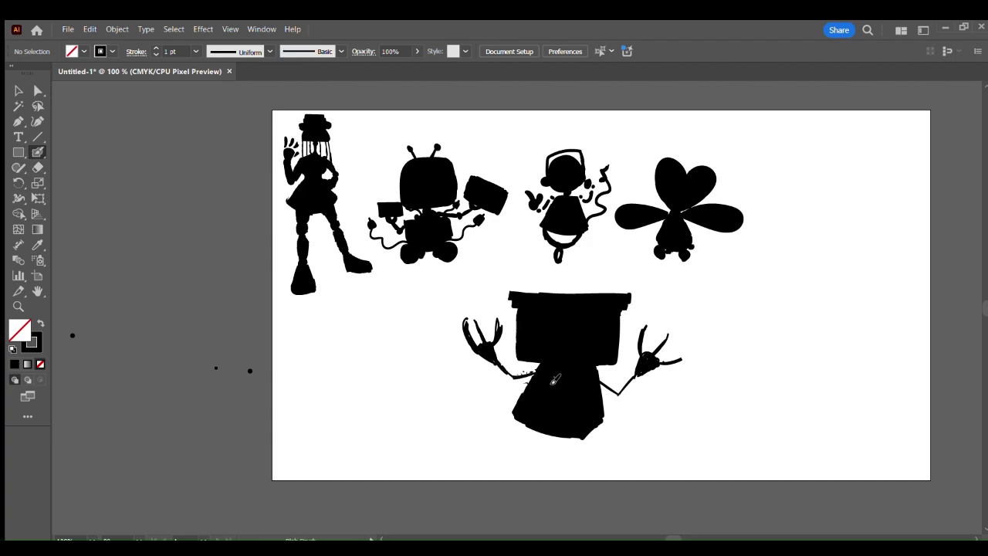
# Try painting small shapes along the top edge of the rectangular head.
pyautogui.moveTo(520, 295)
pyautogui.mouseDown()
pyautogui.moveTo(541, 277)
pyautogui.moveTo(527, 295)
pyautogui.moveTo(548, 284)
pyautogui.moveTo(520, 290)
pyautogui.moveTo(607, 286)
pyautogui.mouseUp()
pyautogui.hotkey('ctrl', 'z')
pyautogui.press('z')
pyautogui.hotkey('ctrl', 'z')
pyautogui.click(40, 152)
pyautogui.hotkey('ctrl', 'z')
pyautogui.moveTo(629, 281); pyautogui.dragTo(614, 303)
pyautogui.hotkey('ctrl', 'z')
pyautogui.moveTo(603, 281); pyautogui.dragTo(598, 275)
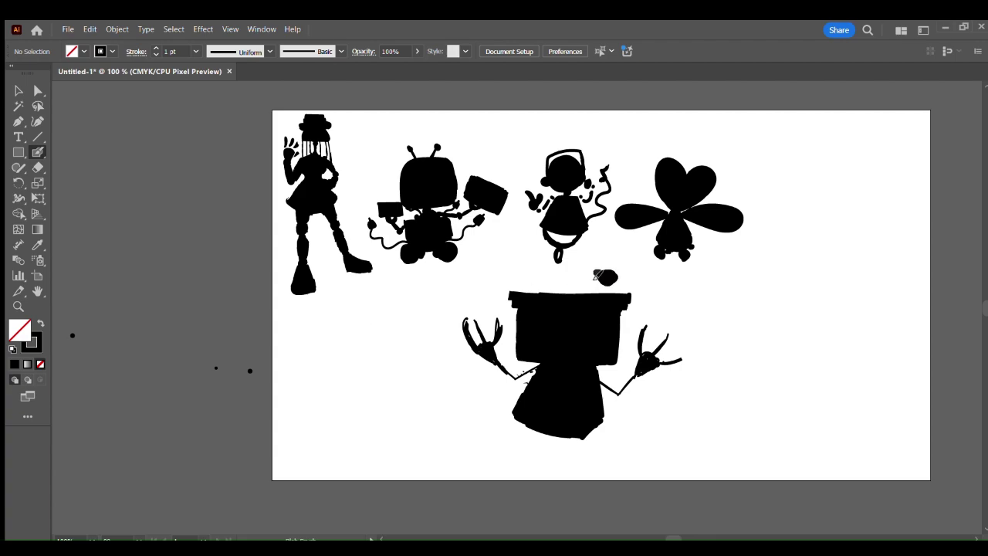
pyautogui.hotkey('ctrl', 'z')
# Paint a small solid teddy bear with round ears held in the character's left-side hand.
pyautogui.moveTo(483, 329); pyautogui.dragTo(500, 354)
pyautogui.moveTo(502, 340); pyautogui.dragTo(511, 339)
pyautogui.moveTo(473, 332); pyautogui.dragTo(471, 345)
pyautogui.moveTo(461, 301); pyautogui.dragTo(486, 298)
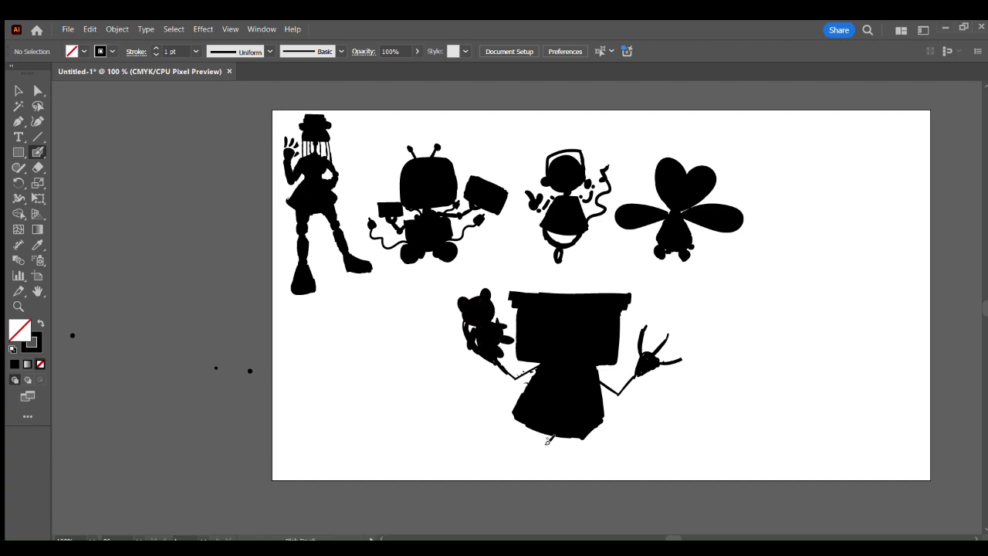
# Try painting feet beneath the flared body.
pyautogui.moveTo(506, 437); pyautogui.dragTo(527, 437)
pyautogui.moveTo(594, 442)
pyautogui.mouseDown()
pyautogui.moveTo(593, 451)
pyautogui.moveTo(584, 442)
pyautogui.moveTo(581, 459)
pyautogui.mouseUp()
pyautogui.hotkey('ctrl', 'z')
pyautogui.hotkey('ctrl', 'z')
pyautogui.hotkey('ctrl', 'z')
pyautogui.hotkey('ctrl', 'z')
pyautogui.hotkey('ctrl', 'z')
# Paint four short legs with round feet under the flared body.
pyautogui.moveTo(516, 421); pyautogui.dragTo(514, 451)
pyautogui.moveTo(528, 429)
pyautogui.mouseDown()
pyautogui.moveTo(531, 440)
pyautogui.moveTo(595, 443)
pyautogui.mouseUp()
pyautogui.moveTo(610, 282); pyautogui.dragTo(610, 293)
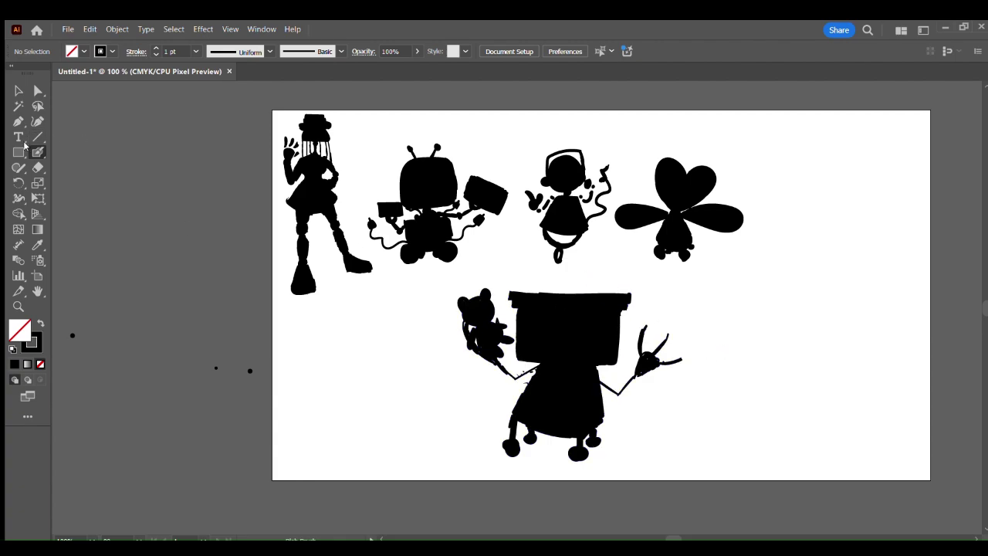
# Scale down the rectangular-headed character with the teddy bear and place it at the right end of the top row.
pyautogui.press('v')
pyautogui.moveTo(443, 277); pyautogui.dragTo(680, 477)
pyautogui.moveTo(683, 289); pyautogui.dragTo(590, 356)
pyautogui.moveTo(553, 399); pyautogui.dragTo(856, 198)
pyautogui.moveTo(893, 154); pyautogui.dragTo(902, 139)
pyautogui.click(890, 356)
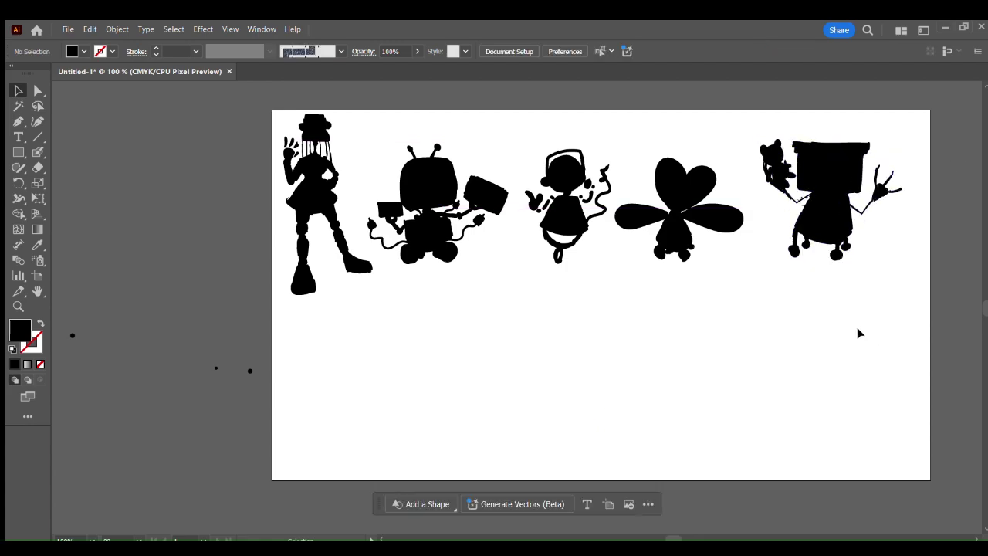
# Outline a tilted boxy head with an arched headphone band, solid ear pads, a bump on top and a short neck.
pyautogui.hotkey('shift', 'b')
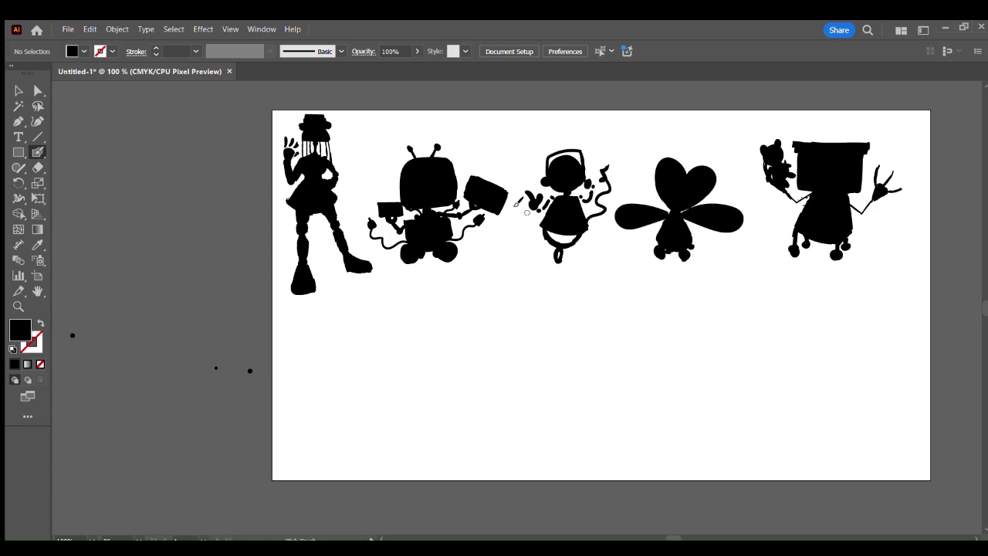
pyautogui.moveTo(546, 320)
pyautogui.mouseDown()
pyautogui.moveTo(533, 348)
pyautogui.moveTo(539, 386)
pyautogui.moveTo(604, 391)
pyautogui.moveTo(633, 313)
pyautogui.moveTo(651, 352)
pyautogui.moveTo(649, 378)
pyautogui.mouseUp()
pyautogui.moveTo(530, 341)
pyautogui.mouseDown()
pyautogui.moveTo(508, 339)
pyautogui.moveTo(552, 296)
pyautogui.moveTo(650, 295)
pyautogui.moveTo(678, 311)
pyautogui.mouseUp()
pyautogui.moveTo(566, 285); pyautogui.dragTo(591, 287)
pyautogui.moveTo(527, 324); pyautogui.dragTo(601, 297)
pyautogui.hotkey('ctrl', 'z')
pyautogui.moveTo(525, 327)
pyautogui.mouseDown()
pyautogui.moveTo(645, 304)
pyautogui.moveTo(617, 300)
pyautogui.moveTo(647, 307)
pyautogui.mouseUp()
pyautogui.hotkey('ctrl', 'z')
pyautogui.moveTo(565, 295); pyautogui.dragTo(524, 332)
pyautogui.moveTo(569, 395); pyautogui.dragTo(567, 403)
pyautogui.moveTo(632, 383); pyautogui.dragTo(634, 391)
# Try outlining a body below the headphone character's neck.
pyautogui.moveTo(570, 394)
pyautogui.mouseDown()
pyautogui.moveTo(641, 389)
pyautogui.moveTo(543, 463)
pyautogui.moveTo(623, 471)
pyautogui.moveTo(665, 431)
pyautogui.mouseUp()
pyautogui.hotkey('ctrl', 'z')
pyautogui.moveTo(570, 472)
pyautogui.mouseDown()
pyautogui.moveTo(593, 478)
pyautogui.moveTo(656, 461)
pyautogui.mouseUp()
pyautogui.moveTo(647, 403); pyautogui.dragTo(677, 430)
pyautogui.moveTo(677, 429); pyautogui.dragTo(673, 457)
pyautogui.hotkey('ctrl', 'z')
pyautogui.hotkey('ctrl', 'z')
pyautogui.hotkey('ctrl', 'z')
pyautogui.hotkey('ctrl', 'z')
# Scale down the outlined headphone head on the artboard.
pyautogui.click(21, 89)
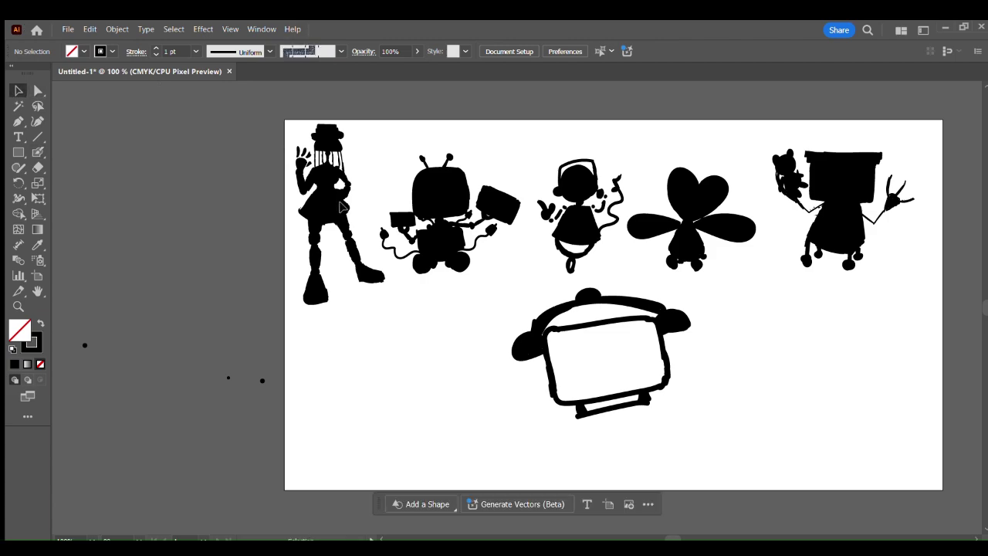
pyautogui.moveTo(503, 306); pyautogui.dragTo(810, 466)
pyautogui.moveTo(691, 286); pyautogui.dragTo(640, 311)
pyautogui.click(186, 284)
# Outline a rounded body that widens downward from the headphone character's neck with the Blob Brush.
pyautogui.press('b')
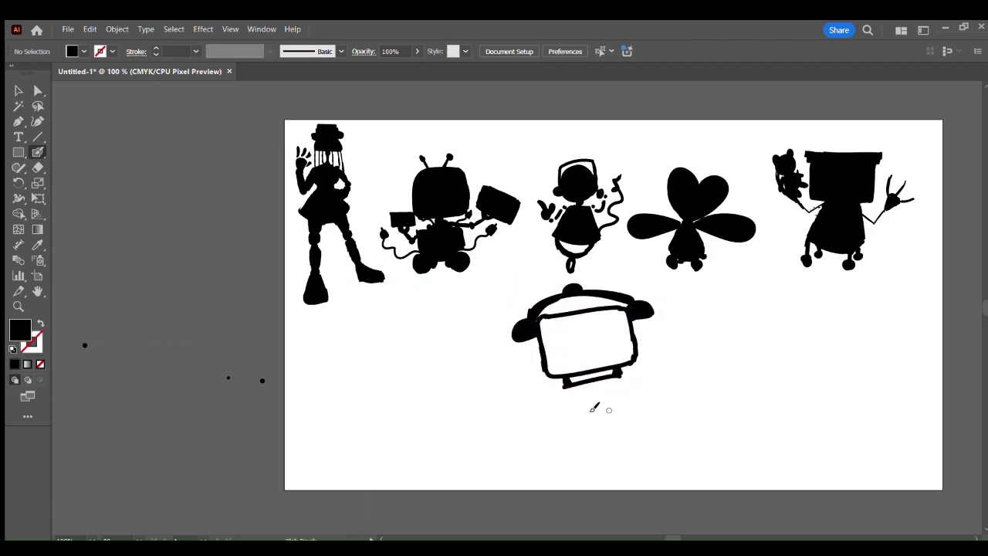
pyautogui.moveTo(565, 392)
pyautogui.mouseDown()
pyautogui.moveTo(591, 446)
pyautogui.moveTo(634, 441)
pyautogui.mouseUp()
pyautogui.hotkey('ctrl', 'z')
pyautogui.hotkey('shift', 'x')
pyautogui.moveTo(559, 399); pyautogui.dragTo(553, 433)
pyautogui.moveTo(566, 389); pyautogui.dragTo(571, 453)
pyautogui.moveTo(619, 377); pyautogui.dragTo(653, 419)
pyautogui.moveTo(554, 447)
pyautogui.mouseDown()
pyautogui.moveTo(637, 446)
pyautogui.moveTo(653, 430)
pyautogui.mouseUp()
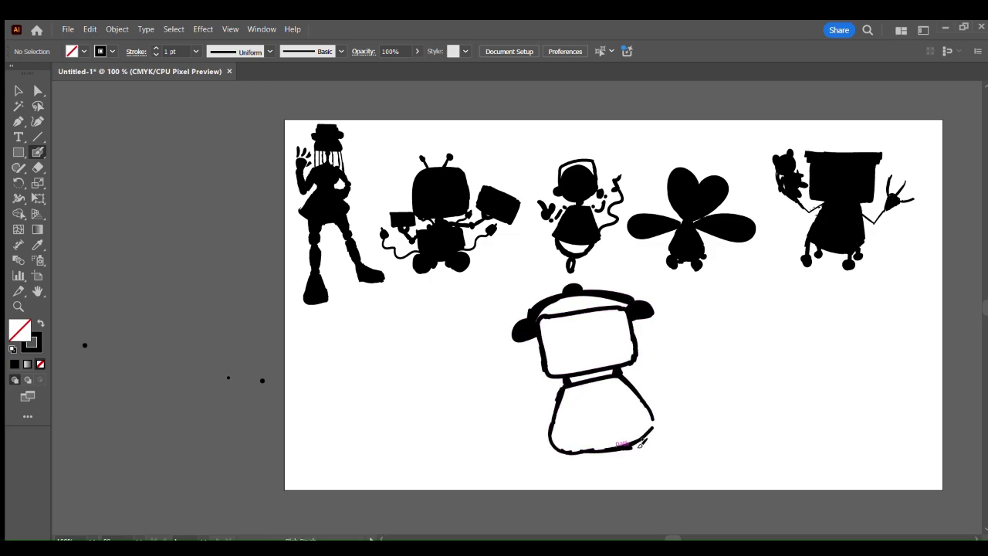
# Paint rounded feet under the headphone character's body and coiled spring arms on both sides.
pyautogui.moveTo(558, 458); pyautogui.dragTo(585, 469)
pyautogui.moveTo(614, 456)
pyautogui.mouseDown()
pyautogui.moveTo(640, 448)
pyautogui.moveTo(636, 461)
pyautogui.mouseUp()
pyautogui.moveTo(555, 410)
pyautogui.mouseDown()
pyautogui.moveTo(519, 400)
pyautogui.moveTo(514, 365)
pyautogui.mouseUp()
pyautogui.moveTo(652, 378)
pyautogui.mouseDown()
pyautogui.moveTo(639, 363)
pyautogui.moveTo(655, 322)
pyautogui.mouseUp()
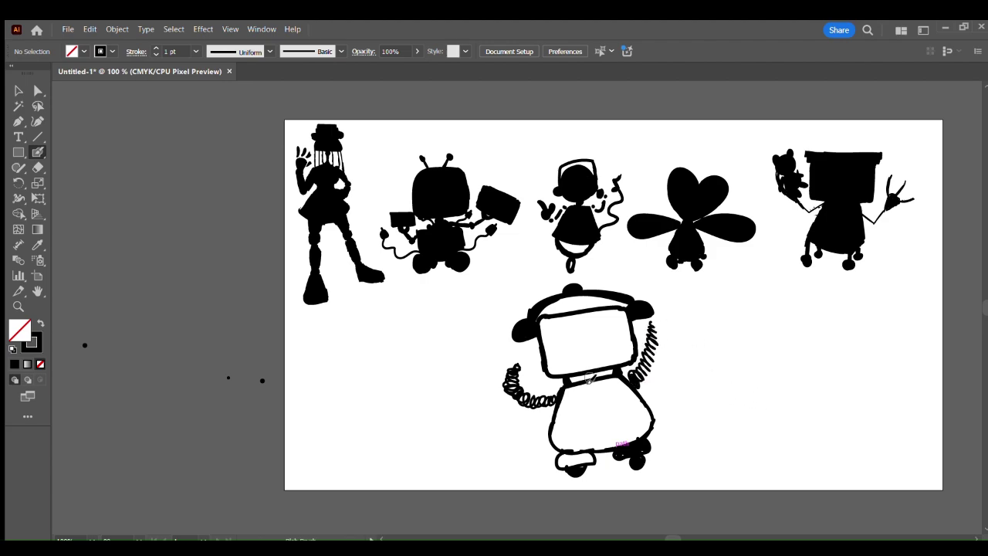
# Fill the headphone character's boxy head solid black by deleting its inner outline with Direct Selection.
pyautogui.click(38, 91)
pyautogui.click(549, 320)
pyautogui.press('Delete')
pyautogui.press('Delete')
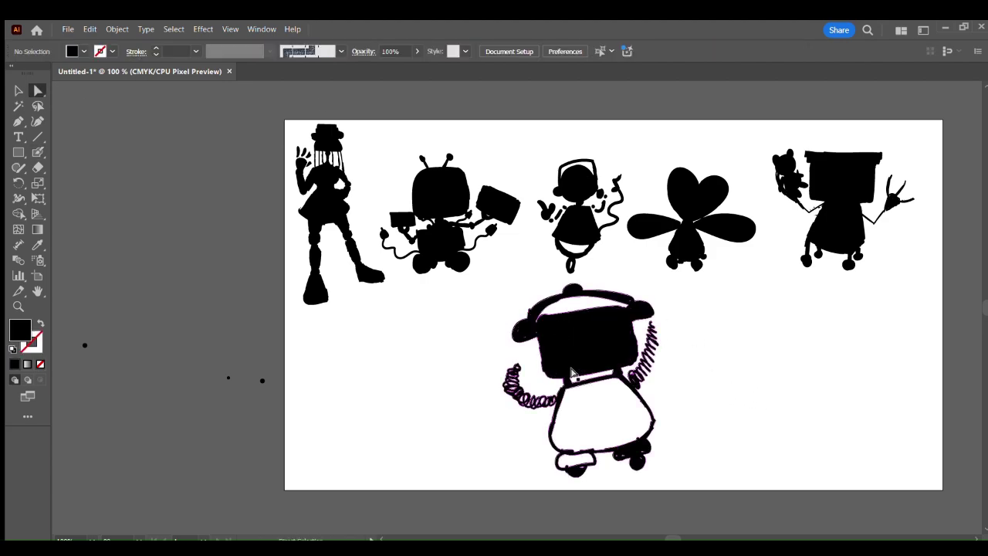
pyautogui.hotkey('ctrl', 'z')
pyautogui.hotkey('ctrl', 'z')
pyautogui.hotkey('ctrl', 'z')
pyautogui.click(568, 369)
pyautogui.hotkey('shift', 'x')
# Fill the headphone character's body and feet solid black by deleting inner outlines and painting over the remaining gaps.
pyautogui.click(568, 436)
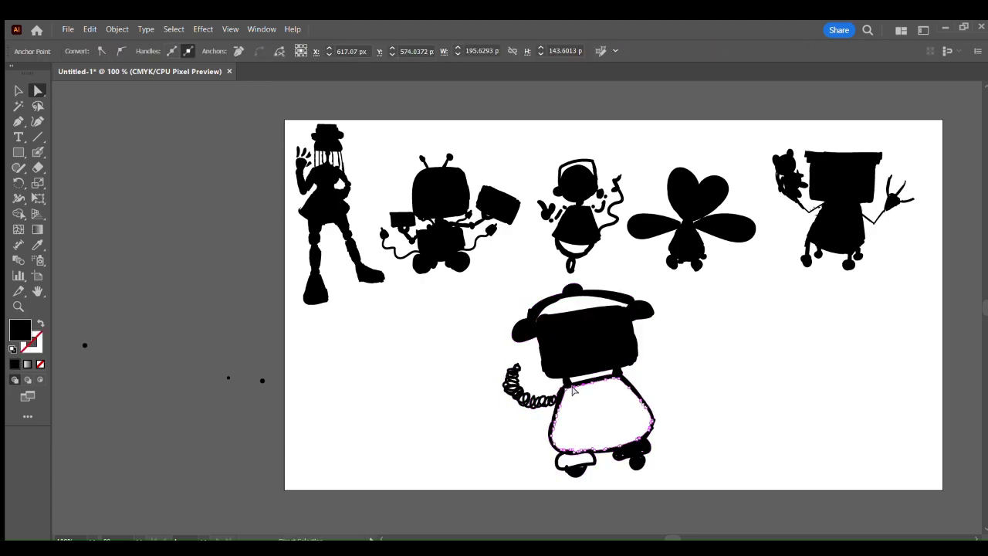
pyautogui.hotkey('shift', 'x')
pyautogui.click(590, 456)
pyautogui.press('Delete')
pyautogui.press('Delete')
pyautogui.click(38, 152)
pyautogui.moveTo(629, 451)
pyautogui.mouseDown()
pyautogui.moveTo(619, 457)
pyautogui.moveTo(640, 463)
pyautogui.mouseUp()
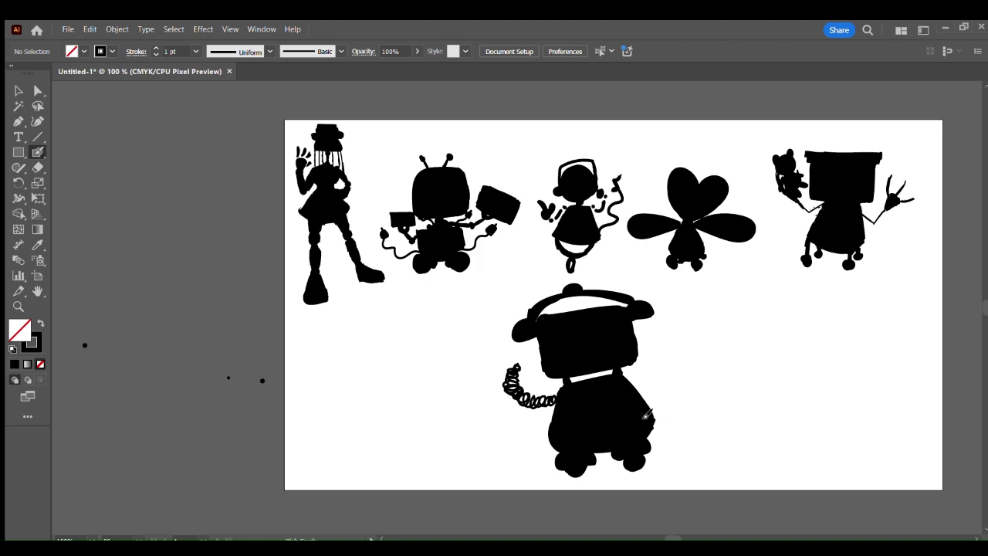
# Repaint the coiled spring arm rising from the right side of the headphone character's body.
pyautogui.moveTo(629, 385)
pyautogui.mouseDown()
pyautogui.moveTo(656, 354)
pyautogui.moveTo(657, 318)
pyautogui.moveTo(642, 382)
pyautogui.moveTo(644, 320)
pyautogui.moveTo(634, 383)
pyautogui.moveTo(664, 316)
pyautogui.mouseUp()
pyautogui.hotkey('ctrl', 'z')
pyautogui.hotkey('ctrl', 'z')
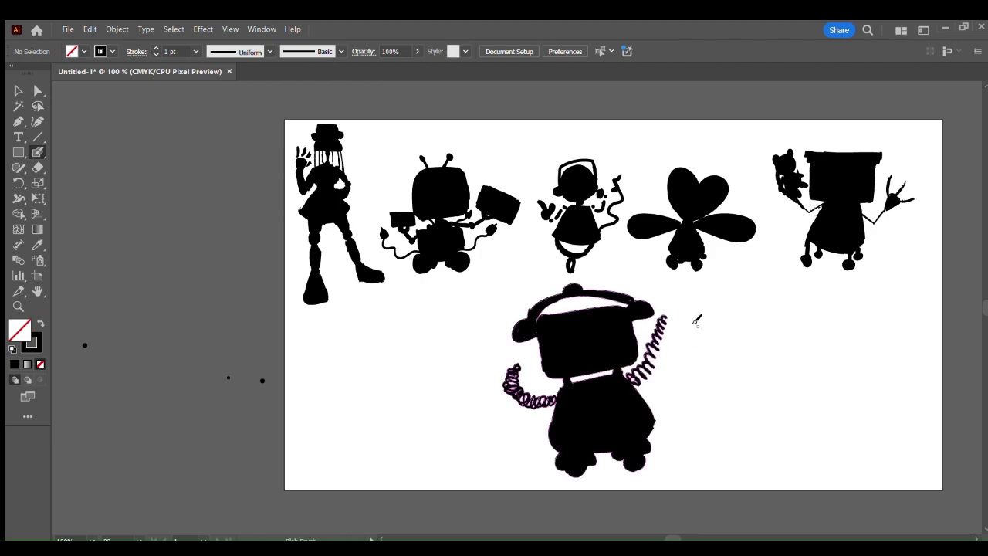
pyautogui.hotkey('ctrl', 'shift', 'a')
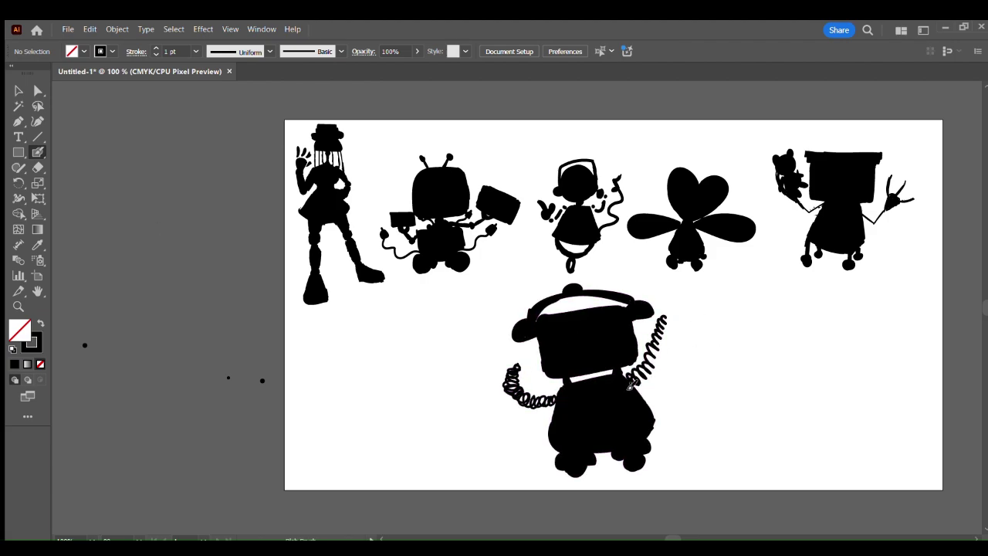
# Group the headphone character, scale it down and place it at the lower left below the hatted girl.
pyautogui.click(18, 91)
pyautogui.moveTo(468, 299); pyautogui.dragTo(685, 469)
pyautogui.hotkey('ctrl', 'g')
pyautogui.moveTo(666, 283); pyautogui.dragTo(616, 330)
pyautogui.moveTo(559, 373); pyautogui.dragTo(354, 364)
pyautogui.click(498, 357)
# Try outlining a tall rectangular head with a rounded chin and the start of a body below it.
pyautogui.click(38, 152)
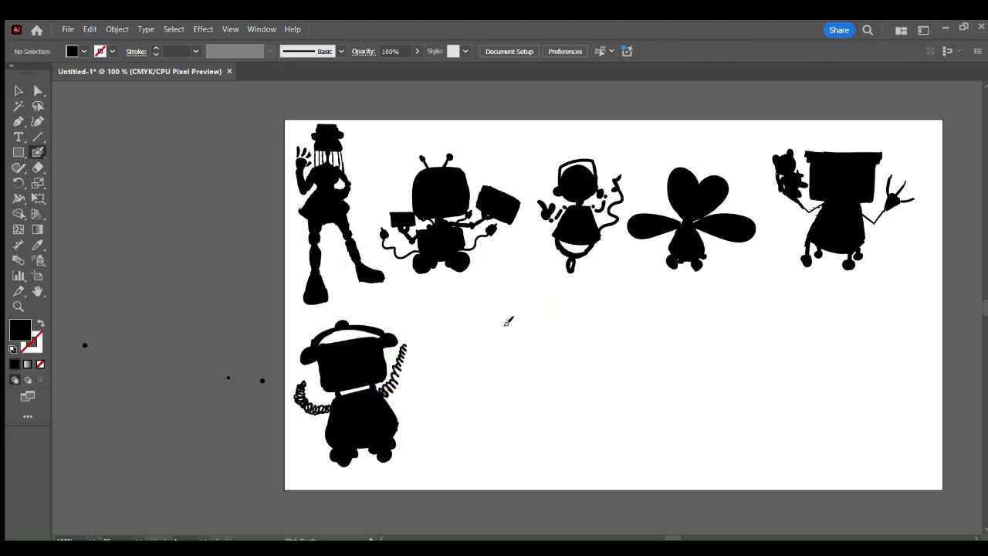
pyautogui.hotkey('shift', 'x')
pyautogui.moveTo(492, 307)
pyautogui.mouseDown()
pyautogui.moveTo(487, 378)
pyautogui.moveTo(554, 303)
pyautogui.mouseUp()
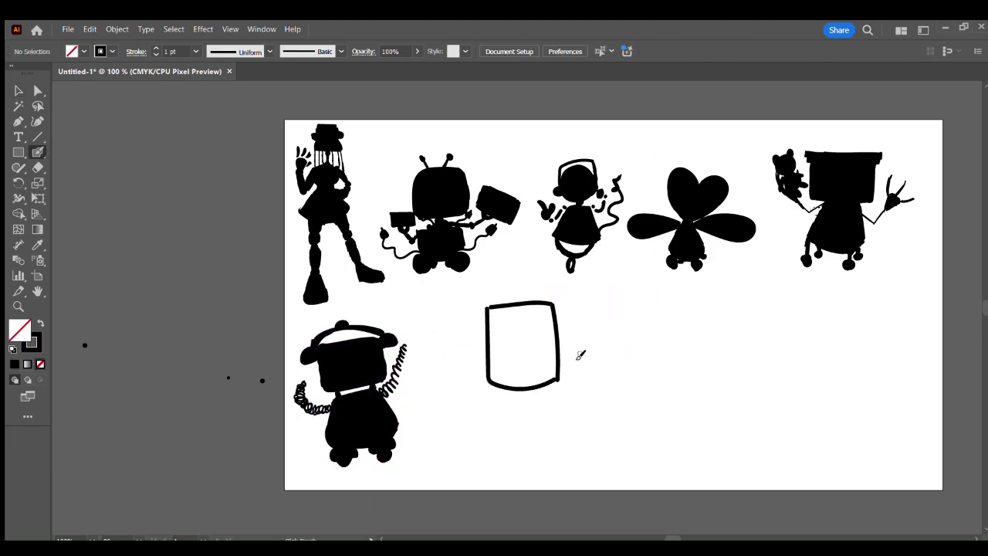
pyautogui.moveTo(544, 399); pyautogui.dragTo(499, 437)
pyautogui.hotkey('ctrl', 'z')
pyautogui.hotkey('ctrl', 'z')
pyautogui.hotkey('ctrl', 'z')
pyautogui.hotkey('ctrl', 'z')
pyautogui.hotkey('ctrl', 'z')
pyautogui.hotkey('ctrl', 'z')
# Outline a tall rectangular head wearing square glasses that overlap both of its sides.
pyautogui.hotkey('shift', 'x')
pyautogui.moveTo(512, 301)
pyautogui.mouseDown()
pyautogui.moveTo(579, 296)
pyautogui.moveTo(518, 386)
pyautogui.moveTo(582, 384)
pyautogui.mouseUp()
pyautogui.moveTo(581, 296); pyautogui.dragTo(583, 384)
pyautogui.moveTo(500, 333)
pyautogui.mouseDown()
pyautogui.moveTo(530, 335)
pyautogui.moveTo(540, 360)
pyautogui.moveTo(581, 353)
pyautogui.mouseUp()
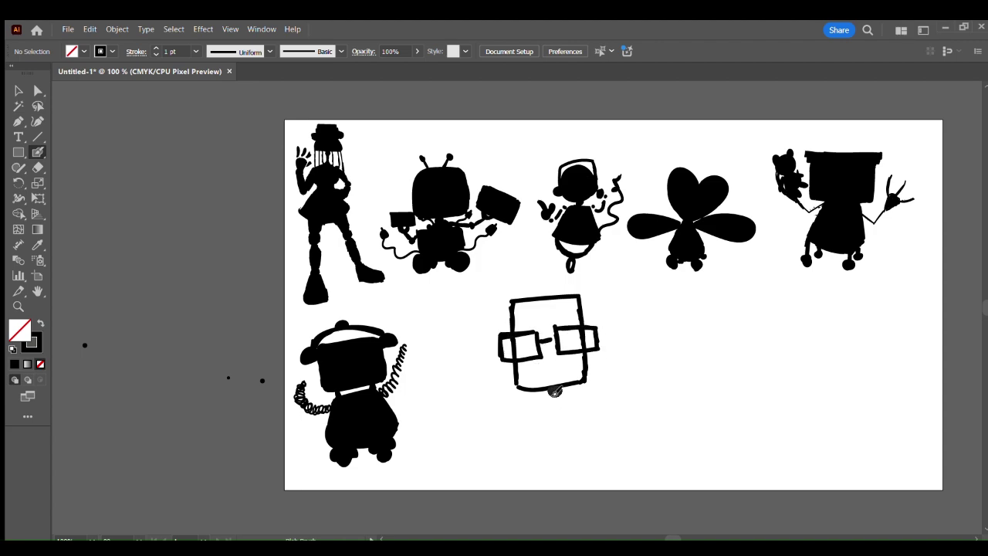
# Scale down the glasses-wearing head, shift it up and to the left, and thicken its side edges.
pyautogui.moveTo(548, 395); pyautogui.dragTo(520, 436)
pyautogui.hotkey('ctrl', 'z')
pyautogui.press('v')
pyautogui.moveTo(483, 302); pyautogui.dragTo(609, 398)
pyautogui.press('Delete')
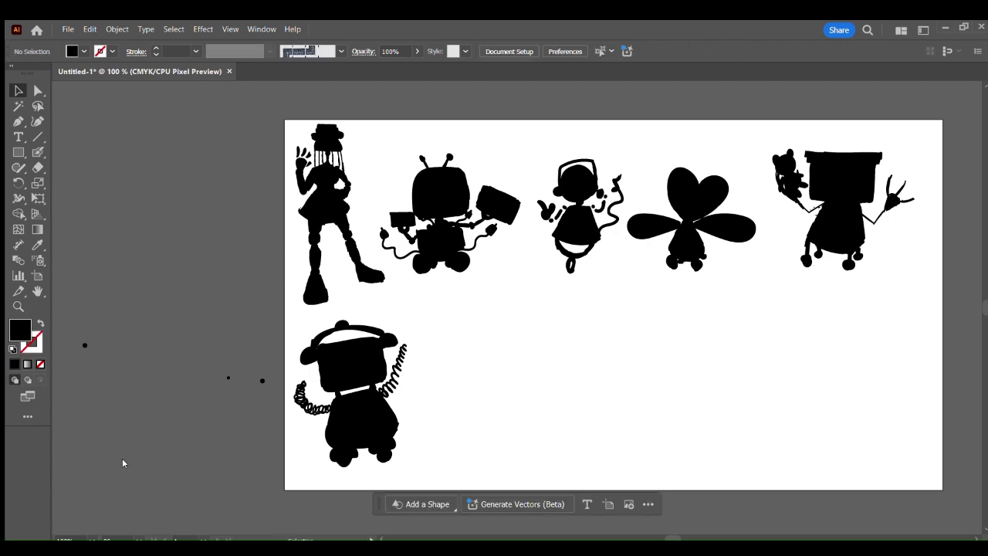
pyautogui.hotkey('ctrl', 'v')
pyautogui.moveTo(568, 255); pyautogui.dragTo(526, 295)
pyautogui.moveTo(520, 326); pyautogui.dragTo(541, 292)
pyautogui.click(582, 356)
pyautogui.hotkey('shift', 'x')
pyautogui.moveTo(482, 361)
pyautogui.mouseDown()
pyautogui.moveTo(540, 290)
pyautogui.moveTo(546, 342)
pyautogui.mouseUp()
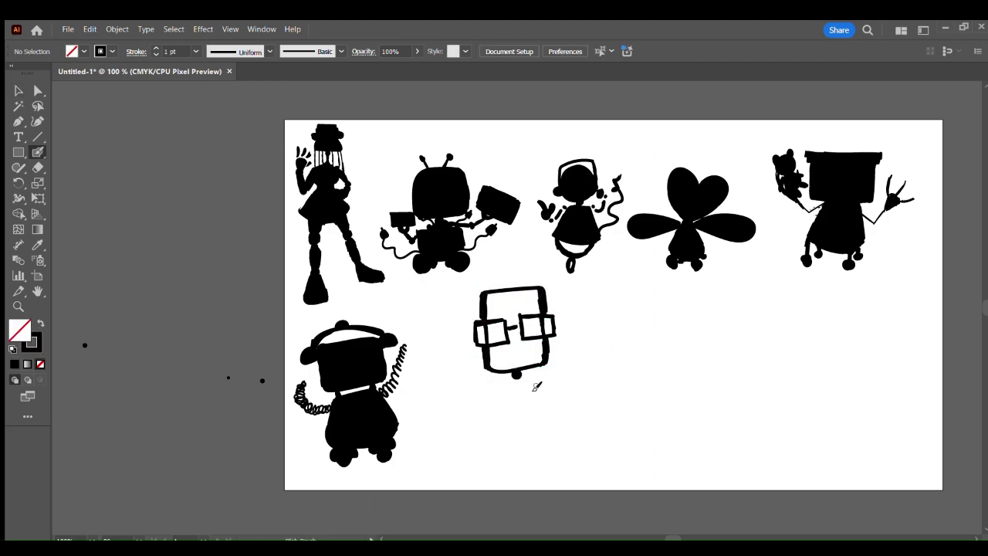
# Outline a small bodice with a wide puffed skirt below the glasses-wearing head, add thin legs with shoes, and trim one shoe.
pyautogui.moveTo(505, 385)
pyautogui.mouseDown()
pyautogui.moveTo(491, 417)
pyautogui.moveTo(541, 402)
pyautogui.moveTo(505, 388)
pyautogui.moveTo(491, 421)
pyautogui.moveTo(541, 412)
pyautogui.mouseUp()
pyautogui.hotkey('ctrl', 'z')
pyautogui.moveTo(529, 380)
pyautogui.mouseDown()
pyautogui.moveTo(542, 408)
pyautogui.moveTo(499, 444)
pyautogui.moveTo(525, 441)
pyautogui.mouseUp()
pyautogui.moveTo(545, 407)
pyautogui.mouseDown()
pyautogui.moveTo(549, 437)
pyautogui.moveTo(506, 448)
pyautogui.moveTo(528, 421)
pyautogui.moveTo(509, 480)
pyautogui.mouseUp()
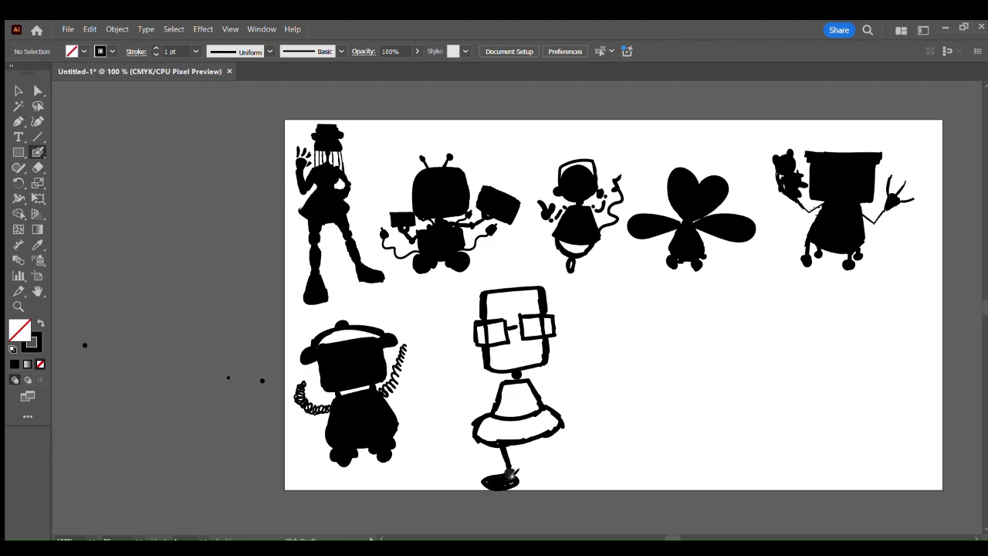
pyautogui.moveTo(533, 439)
pyautogui.mouseDown()
pyautogui.moveTo(530, 480)
pyautogui.moveTo(567, 488)
pyautogui.moveTo(541, 485)
pyautogui.moveTo(568, 477)
pyautogui.moveTo(527, 488)
pyautogui.moveTo(563, 485)
pyautogui.mouseUp()
pyautogui.click(37, 168)
pyautogui.moveTo(488, 491)
pyautogui.mouseDown()
pyautogui.moveTo(512, 479)
pyautogui.moveTo(506, 483)
pyautogui.mouseUp()
pyautogui.click(37, 152)
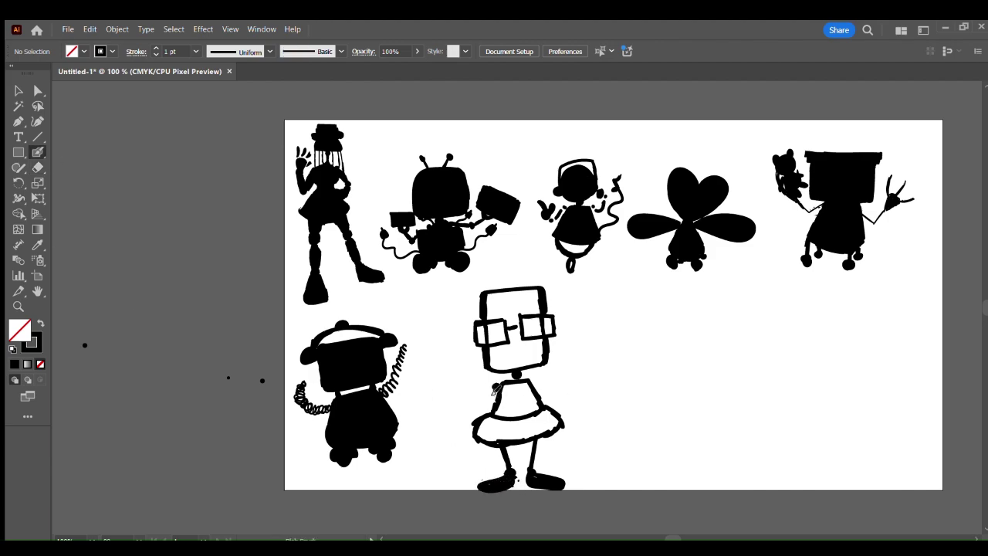
# Draw a bent arm and hand on the left of the bodice, undoing the cup outlined in the hand.
pyautogui.moveTo(460, 388)
pyautogui.mouseDown()
pyautogui.moveTo(416, 346)
pyautogui.moveTo(457, 335)
pyautogui.moveTo(463, 380)
pyautogui.mouseUp()
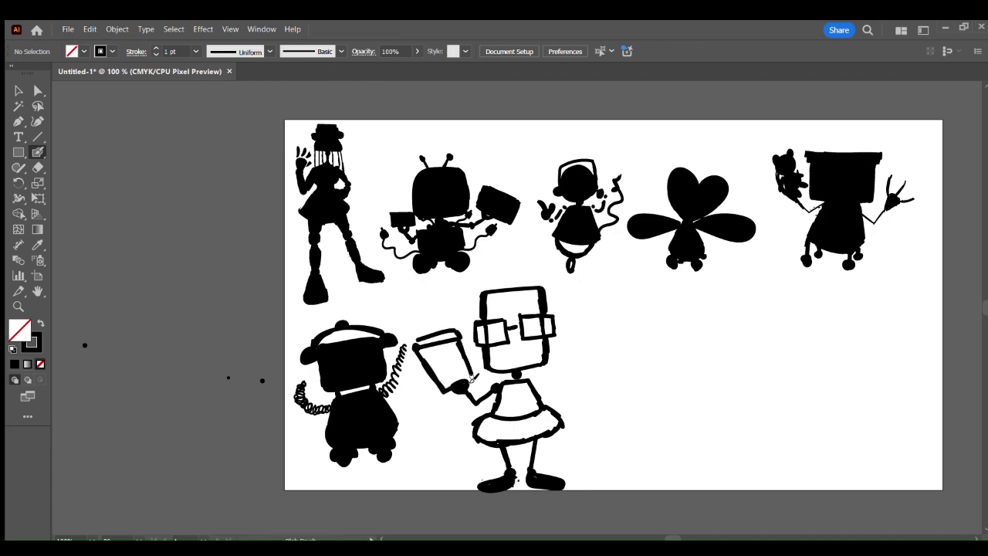
pyautogui.hotkey('ctrl', 'z')
pyautogui.hotkey('ctrl', 'z')
pyautogui.hotkey('ctrl', 'z')
pyautogui.hotkey('ctrl', 'z')
# Select the whole glasses-wearing character and move it farther right on the artboard.
pyautogui.press('v')
pyautogui.moveTo(578, 491); pyautogui.dragTo(580, 493)
pyautogui.moveTo(534, 399); pyautogui.dragTo(640, 389)
pyautogui.click(506, 363)
# Outline an open book in the empty space to the left of the glasses-wearing character.
pyautogui.click(38, 152)
pyautogui.moveTo(564, 373); pyautogui.dragTo(539, 391)
pyautogui.hotkey('ctrl', 'z')
pyautogui.moveTo(539, 392); pyautogui.dragTo(504, 355)
pyautogui.moveTo(501, 354)
pyautogui.mouseDown()
pyautogui.moveTo(540, 324)
pyautogui.moveTo(438, 369)
pyautogui.moveTo(484, 398)
pyautogui.moveTo(479, 348)
pyautogui.moveTo(512, 337)
pyautogui.moveTo(528, 354)
pyautogui.moveTo(495, 393)
pyautogui.moveTo(521, 386)
pyautogui.mouseUp()
pyautogui.hotkey('ctrl', 'z')
pyautogui.hotkey('ctrl', 'z')
pyautogui.hotkey('ctrl', 'z')
pyautogui.hotkey('shift', 'x')
pyautogui.hotkey('shift', 'x')
pyautogui.click(19, 91)
pyautogui.moveTo(496, 338)
pyautogui.mouseDown()
pyautogui.moveTo(521, 335)
pyautogui.moveTo(505, 322)
pyautogui.moveTo(463, 371)
pyautogui.moveTo(490, 388)
pyautogui.moveTo(533, 385)
pyautogui.mouseUp()
pyautogui.hotkey('ctrl', 'z')
pyautogui.click(289, 303)
pyautogui.press('b')
# Select the open book outline, resize and tilt it, and place it in the character's raised hand.
pyautogui.click(18, 90)
pyautogui.moveTo(438, 321); pyautogui.dragTo(513, 389)
pyautogui.moveTo(485, 335); pyautogui.dragTo(569, 330)
pyautogui.moveTo(520, 385); pyautogui.dragTo(561, 366)
pyautogui.moveTo(511, 329); pyautogui.dragTo(498, 351)
pyautogui.click(716, 388)
# Draw the character's other arm bent upward with a hand and spread fingers.
pyautogui.press('b')
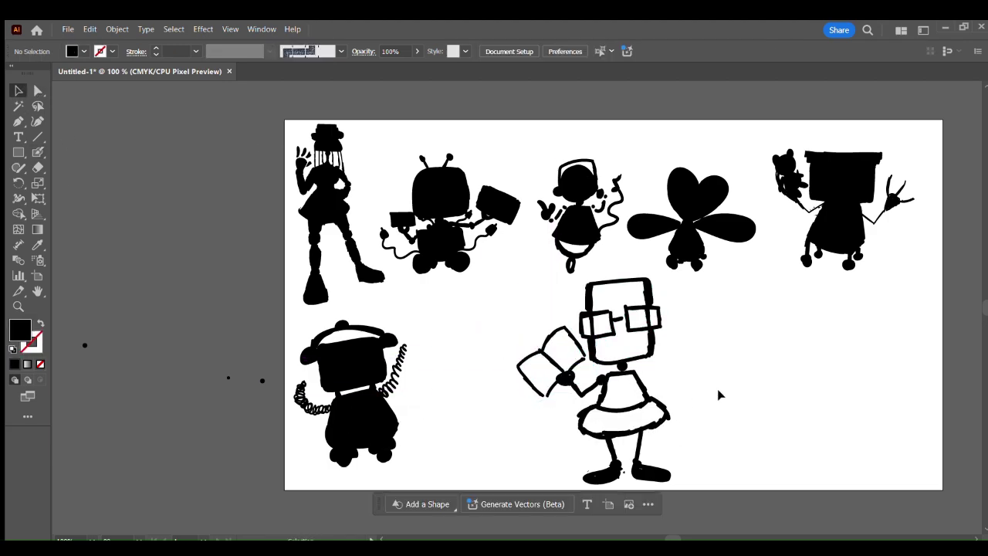
pyautogui.hotkey('shift', 'x')
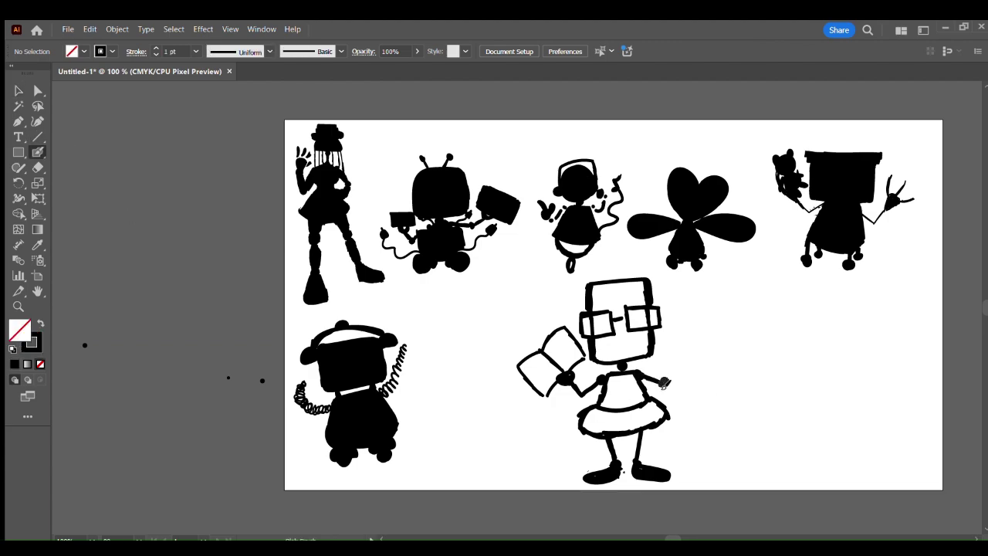
pyautogui.moveTo(685, 371); pyautogui.dragTo(679, 359)
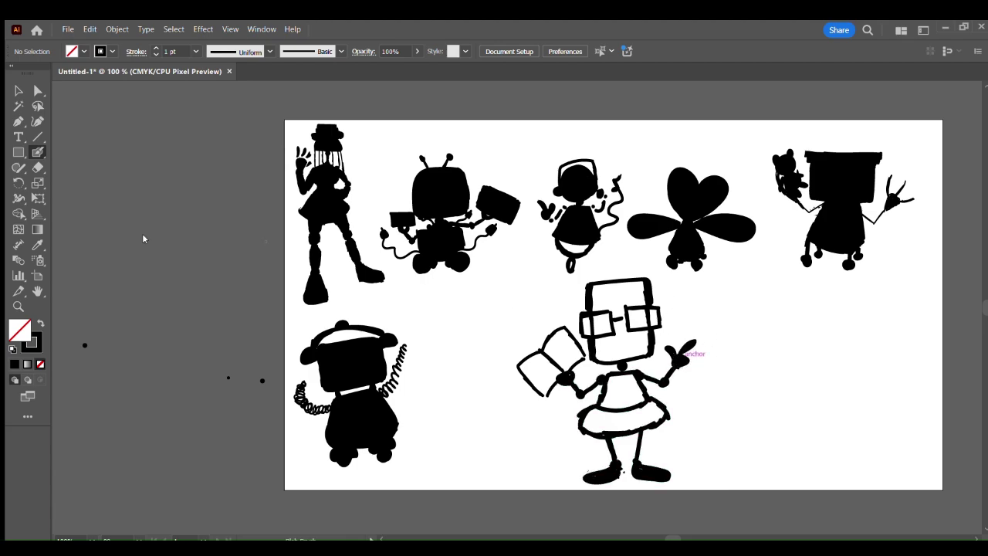
# Remove the inner paths of both book pages so the open book becomes solid black.
pyautogui.press('a')
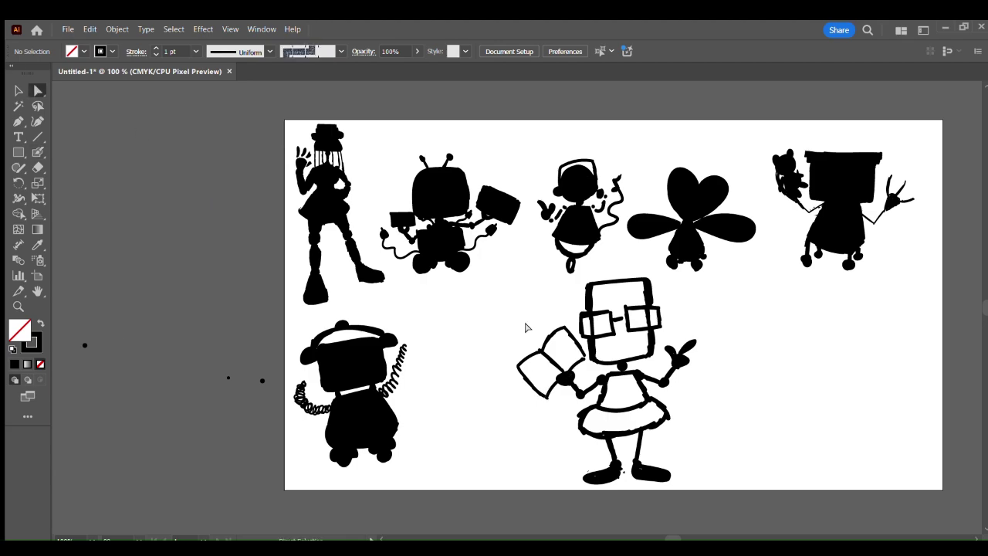
pyautogui.click(532, 360)
pyautogui.press('Delete')
pyautogui.press('Delete')
pyautogui.click(555, 334)
pyautogui.hotkey('ctrl', 'x')
pyautogui.click(580, 339)
pyautogui.hotkey('ctrl', 'x')
pyautogui.click(573, 332)
pyautogui.click(573, 363)
pyautogui.hotkey('ctrl', 'x')
pyautogui.click(551, 354)
pyautogui.press('Delete')
pyautogui.click(553, 354)
pyautogui.press('Delete')
pyautogui.press('Delete')
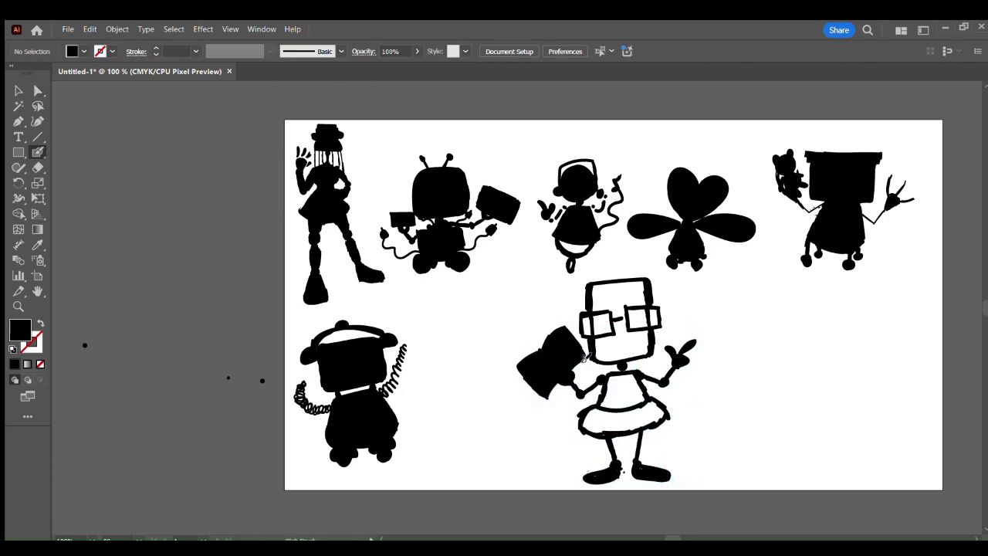
# Paint the character's head, glasses, bodice and skirt solid black.
pyautogui.hotkey('shift', 'x')
pyautogui.press('b')
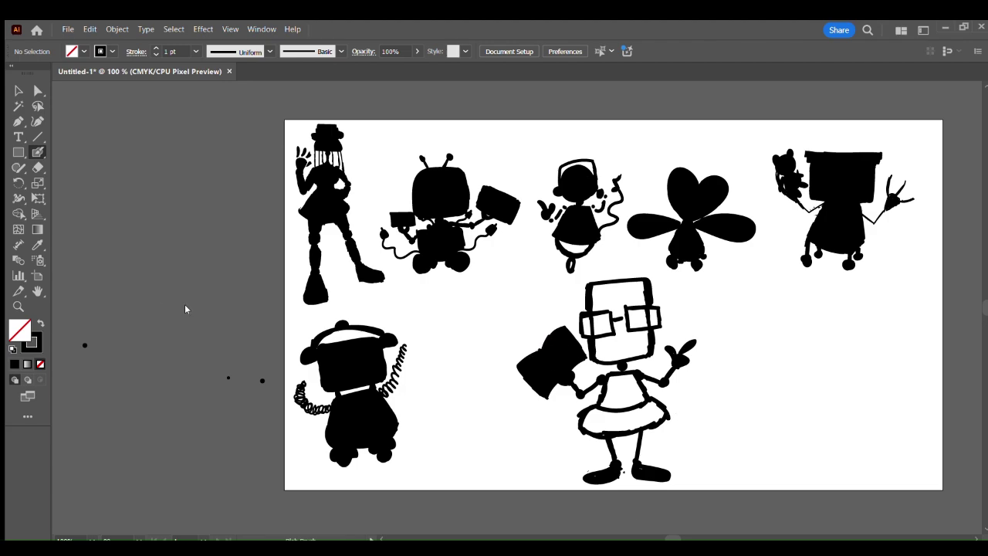
pyautogui.moveTo(594, 290)
pyautogui.mouseDown()
pyautogui.moveTo(598, 351)
pyautogui.moveTo(629, 358)
pyautogui.moveTo(642, 293)
pyautogui.moveTo(601, 296)
pyautogui.moveTo(621, 355)
pyautogui.moveTo(634, 298)
pyautogui.mouseUp()
pyautogui.moveTo(629, 353); pyautogui.dragTo(639, 349)
pyautogui.moveTo(642, 348); pyautogui.dragTo(606, 353)
pyautogui.moveTo(585, 320); pyautogui.dragTo(589, 334)
pyautogui.moveTo(652, 312); pyautogui.dragTo(656, 322)
pyautogui.moveTo(616, 377)
pyautogui.mouseDown()
pyautogui.moveTo(603, 409)
pyautogui.moveTo(642, 405)
pyautogui.moveTo(616, 378)
pyautogui.moveTo(631, 405)
pyautogui.moveTo(603, 411)
pyautogui.moveTo(583, 432)
pyautogui.moveTo(616, 435)
pyautogui.moveTo(664, 417)
pyautogui.moveTo(646, 406)
pyautogui.moveTo(658, 422)
pyautogui.moveTo(586, 434)
pyautogui.moveTo(599, 419)
pyautogui.moveTo(595, 431)
pyautogui.moveTo(581, 424)
pyautogui.moveTo(646, 413)
pyautogui.moveTo(644, 428)
pyautogui.moveTo(671, 414)
pyautogui.moveTo(605, 402)
pyautogui.moveTo(664, 399)
pyautogui.moveTo(638, 403)
pyautogui.moveTo(601, 382)
pyautogui.moveTo(638, 374)
pyautogui.mouseUp()
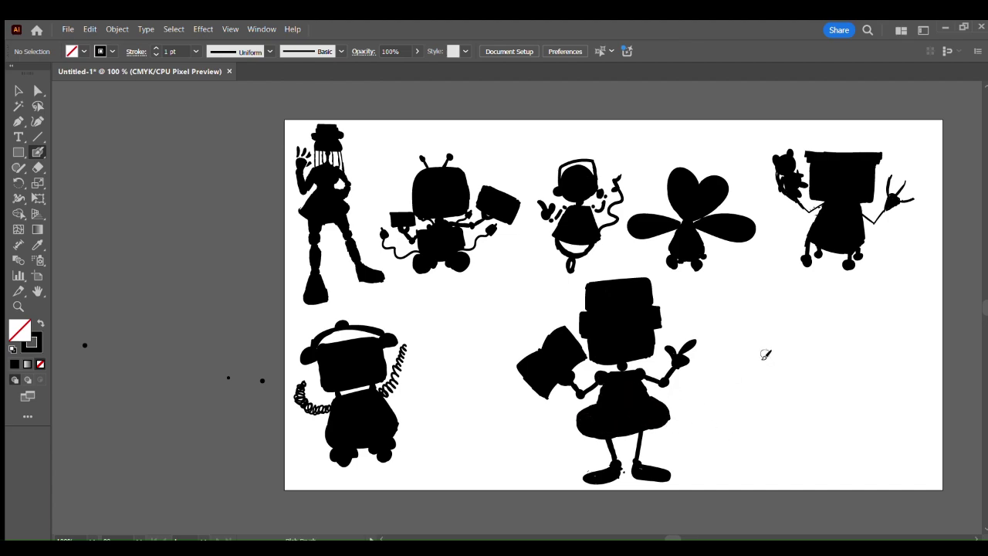
# Scale down the finished book-holding silhouette and place it beside the headphone character in the lower row.
pyautogui.press('v')
pyautogui.moveTo(518, 274); pyautogui.dragTo(718, 494)
pyautogui.moveTo(698, 276); pyautogui.dragTo(651, 312)
pyautogui.moveTo(593, 420); pyautogui.dragTo(510, 417)
pyautogui.click(726, 433)
pyautogui.click(625, 418)
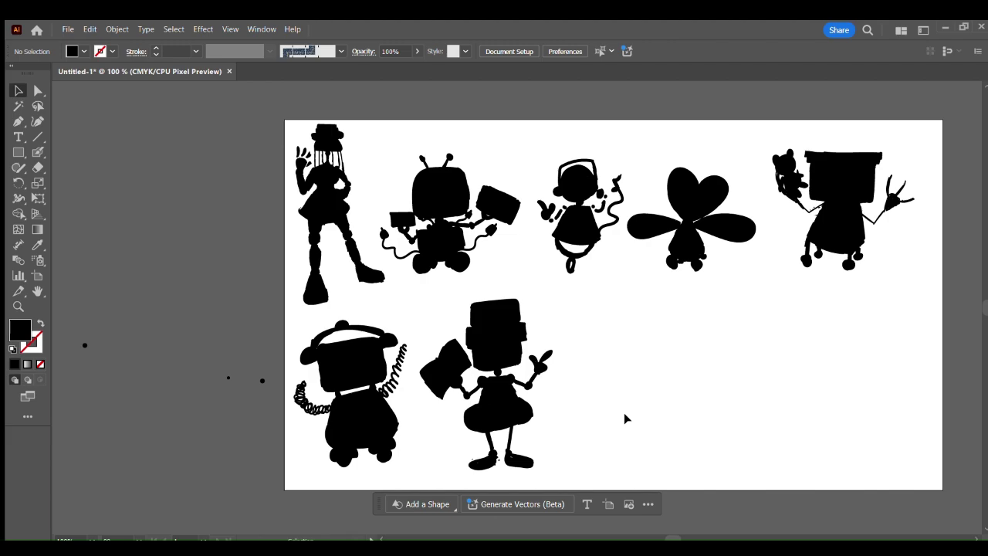
# Outline an egg-shaped head below the heart-headed character and adjust its size and position.
pyautogui.hotkey('shift', 'b')
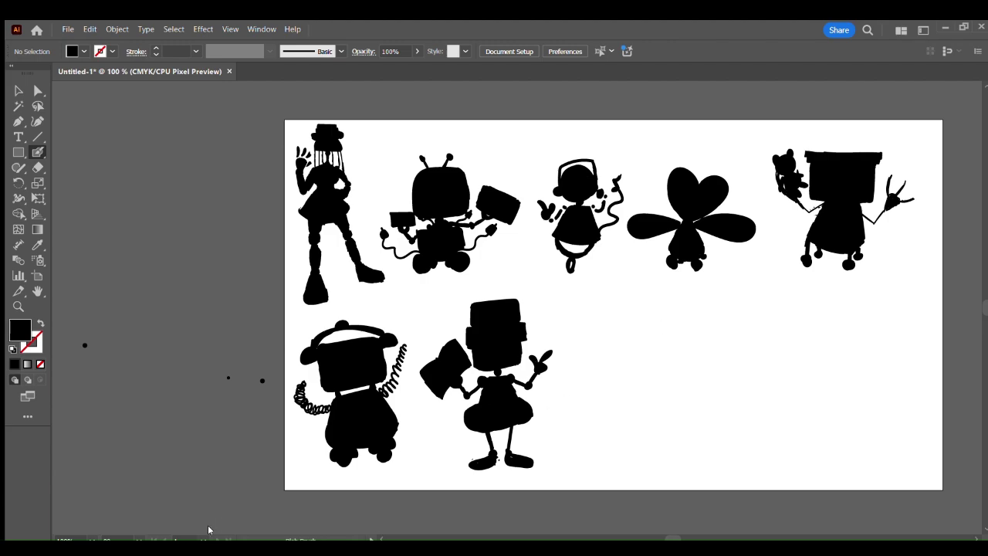
pyautogui.moveTo(674, 309)
pyautogui.mouseDown()
pyautogui.moveTo(658, 352)
pyautogui.moveTo(710, 310)
pyautogui.moveTo(678, 303)
pyautogui.moveTo(719, 300)
pyautogui.moveTo(708, 310)
pyautogui.mouseUp()
pyautogui.hotkey('shift', 'x')
pyautogui.press('v')
pyautogui.click(715, 323)
pyautogui.moveTo(705, 339); pyautogui.dragTo(712, 318)
pyautogui.click(756, 321)
# Add a short neck, a fitted bodice and a wide flared gown below the egg-shaped head.
pyautogui.click(37, 150)
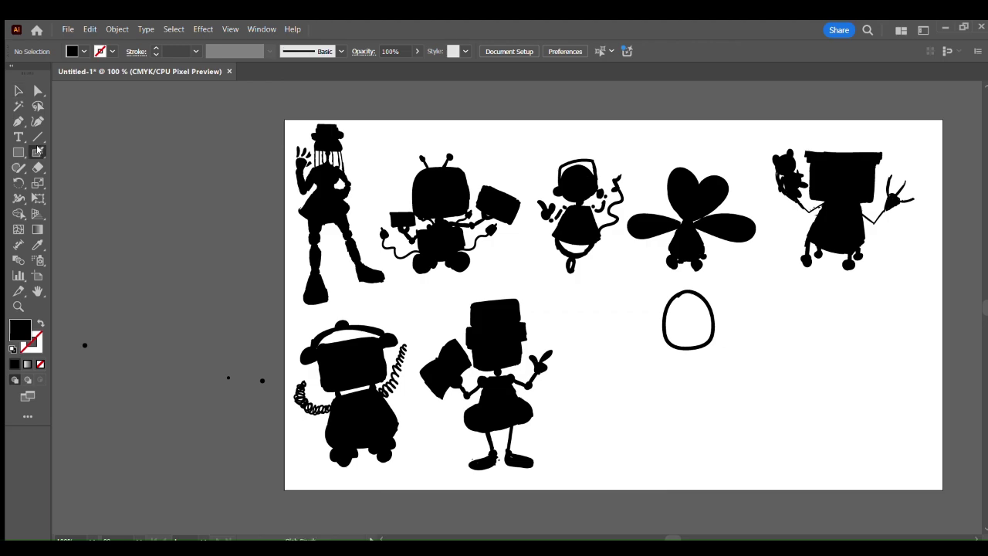
pyautogui.hotkey('shift', 'x')
pyautogui.hotkey('shift', 'x')
pyautogui.hotkey('shift', 'x')
pyautogui.hotkey('shift', 'x')
pyautogui.hotkey('shift', 'x')
pyautogui.hotkey('shift', 'x')
pyautogui.hotkey('shift', 'x')
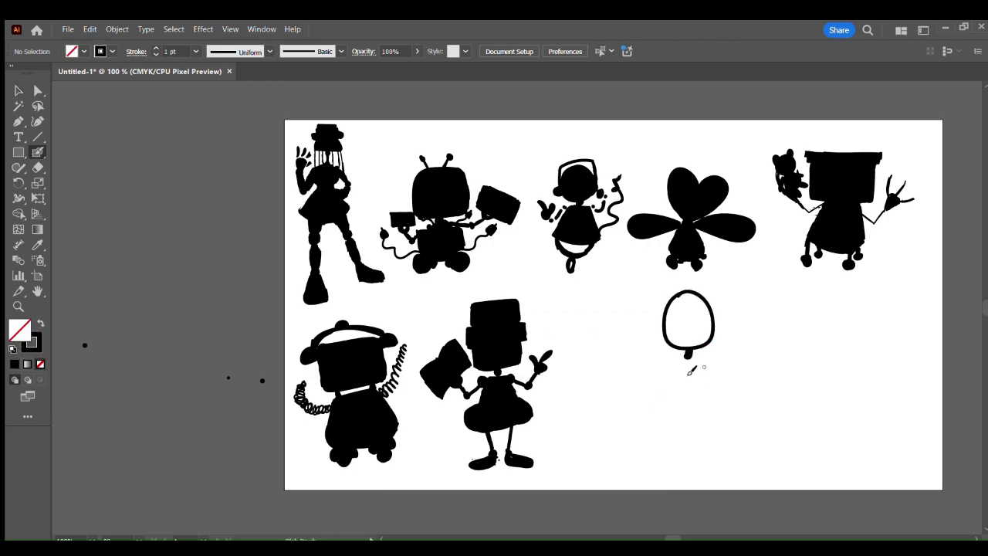
pyautogui.moveTo(656, 385); pyautogui.dragTo(647, 388)
pyautogui.moveTo(704, 358)
pyautogui.mouseDown()
pyautogui.moveTo(691, 394)
pyautogui.moveTo(610, 400)
pyautogui.moveTo(686, 443)
pyautogui.mouseUp()
pyautogui.hotkey('ctrl', 'z')
pyautogui.hotkey('ctrl', 'z')
pyautogui.moveTo(692, 388); pyautogui.dragTo(723, 423)
pyautogui.moveTo(649, 388); pyautogui.dragTo(605, 414)
pyautogui.moveTo(605, 416)
pyautogui.mouseDown()
pyautogui.moveTo(644, 448)
pyautogui.moveTo(723, 429)
pyautogui.mouseUp()
# Scale down the gowned figure slightly and move it up and to the right.
pyautogui.click(18, 91)
pyautogui.moveTo(632, 284); pyautogui.dragTo(750, 434)
pyautogui.moveTo(728, 289); pyautogui.dragTo(722, 298)
pyautogui.moveTo(702, 345); pyautogui.dragTo(765, 319)
pyautogui.click(71, 190)
# Rework the gown's bodice with a thickened shoulder on its left side.
pyautogui.click(38, 153)
pyautogui.hotkey('shift', 'x')
pyautogui.moveTo(711, 348)
pyautogui.mouseDown()
pyautogui.moveTo(655, 323)
pyautogui.moveTo(674, 316)
pyautogui.moveTo(654, 320)
pyautogui.moveTo(674, 316)
pyautogui.moveTo(654, 321)
pyautogui.moveTo(704, 351)
pyautogui.mouseUp()
pyautogui.hotkey('ctrl', 'z')
pyautogui.hotkey('ctrl', 'z')
pyautogui.hotkey('ctrl', 'z')
pyautogui.hotkey('ctrl', 'z')
pyautogui.hotkey('ctrl', 'z')
pyautogui.hotkey('ctrl', 'z')
pyautogui.hotkey('shift', 'x')
pyautogui.hotkey('shift', 'x')
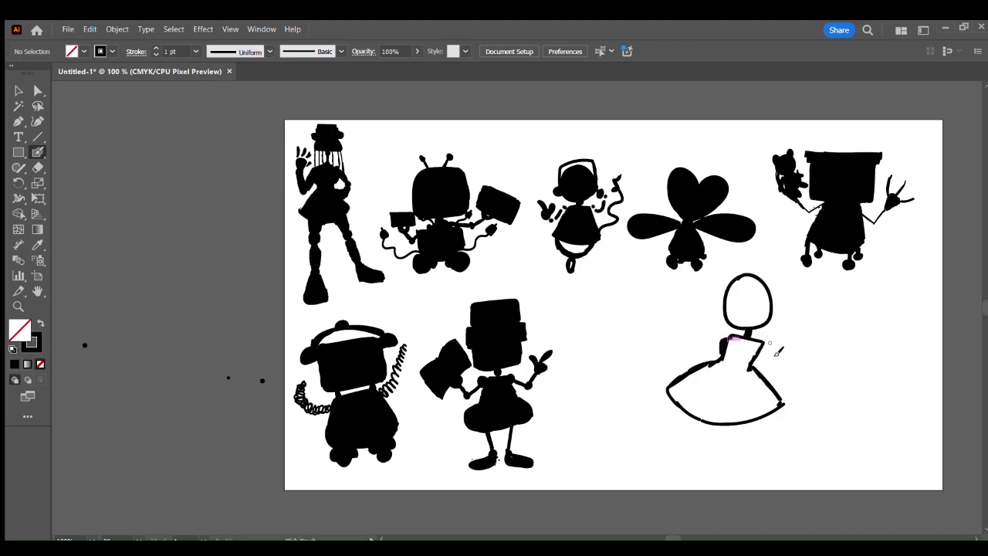
# Draw a long curled ringlet on the right of the egg-shaped head and a small curl on the left.
pyautogui.moveTo(770, 324)
pyautogui.mouseDown()
pyautogui.moveTo(791, 349)
pyautogui.moveTo(776, 349)
pyautogui.mouseUp()
pyautogui.hotkey('ctrl', 'z')
pyautogui.hotkey('ctrl', 'z')
pyautogui.moveTo(724, 315); pyautogui.dragTo(715, 332)
pyautogui.hotkey('ctrl', 'z')
pyautogui.moveTo(724, 297)
pyautogui.mouseDown()
pyautogui.moveTo(712, 294)
pyautogui.moveTo(715, 322)
pyautogui.mouseUp()
pyautogui.hotkey('ctrl', 'z')
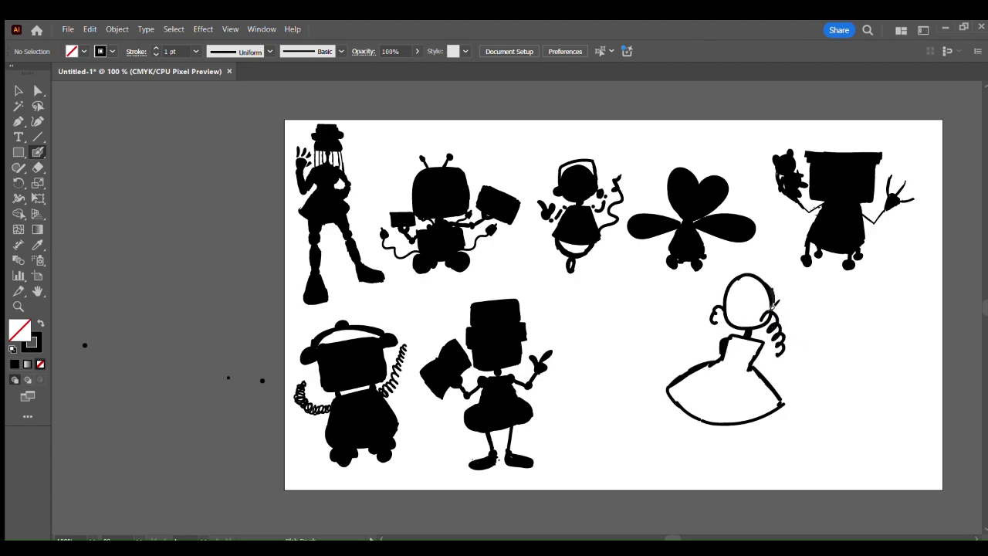
pyautogui.hotkey('shift', 'e')
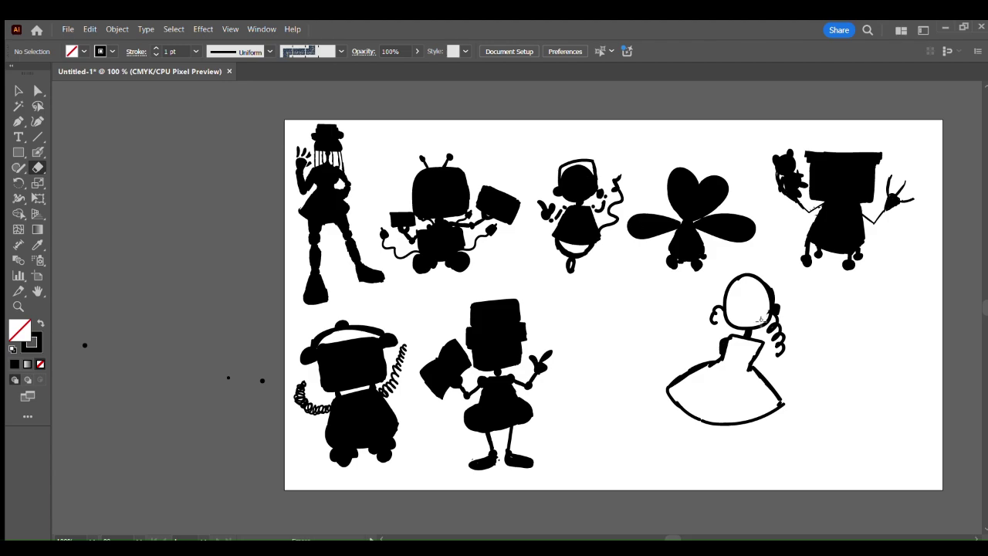
pyautogui.click(37, 151)
# Outline a cap on top of the head and add a scalloped lace trim along the gown's hem.
pyautogui.moveTo(724, 282); pyautogui.dragTo(772, 268)
pyautogui.moveTo(717, 363)
pyautogui.mouseDown()
pyautogui.moveTo(679, 374)
pyautogui.moveTo(723, 427)
pyautogui.moveTo(782, 406)
pyautogui.mouseUp()
pyautogui.moveTo(723, 427); pyautogui.dragTo(681, 479)
pyautogui.hotkey('ctrl', 'z')
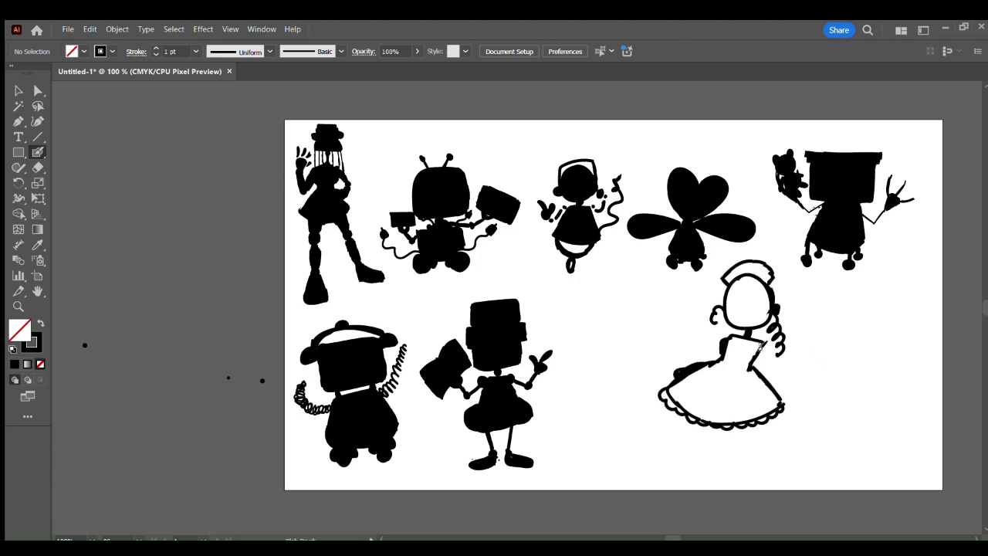
# Draw two outstretched curved arms, each hand carrying a large oval tray.
pyautogui.moveTo(758, 344); pyautogui.dragTo(822, 348)
pyautogui.moveTo(722, 345)
pyautogui.mouseDown()
pyautogui.moveTo(660, 326)
pyautogui.moveTo(653, 313)
pyautogui.moveTo(694, 286)
pyautogui.moveTo(683, 304)
pyautogui.moveTo(700, 293)
pyautogui.moveTo(669, 310)
pyautogui.mouseUp()
pyautogui.hotkey('ctrl', 'z')
pyautogui.moveTo(820, 341)
pyautogui.mouseDown()
pyautogui.moveTo(852, 351)
pyautogui.moveTo(821, 348)
pyautogui.mouseUp()
pyautogui.moveTo(821, 338)
pyautogui.mouseDown()
pyautogui.moveTo(820, 318)
pyautogui.moveTo(853, 352)
pyautogui.mouseUp()
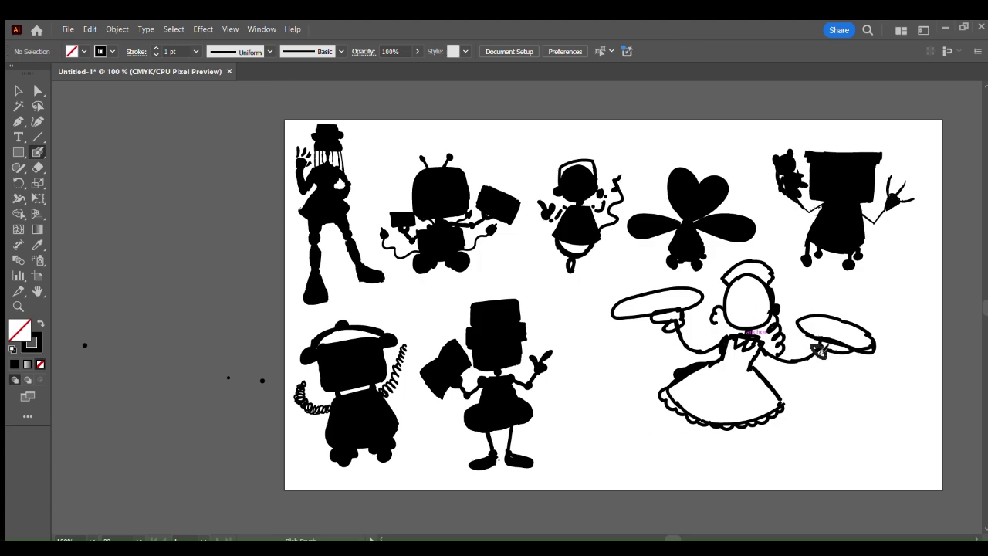
# Thicken both shoulders and arms of the tray-carrying figure with black strokes.
pyautogui.moveTo(757, 340); pyautogui.dragTo(804, 369)
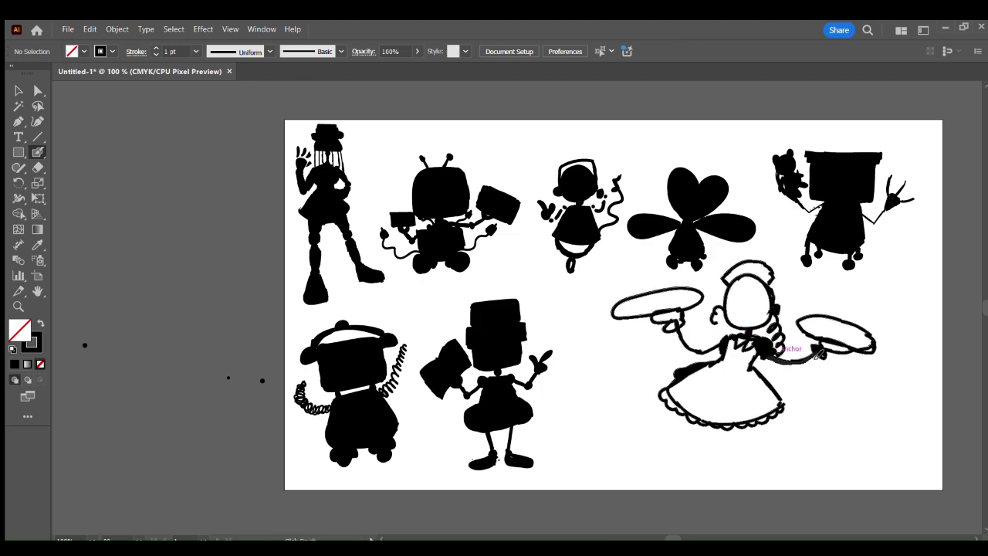
pyautogui.moveTo(686, 353); pyautogui.dragTo(720, 346)
# Draw frothy-topped cups on the trays, one on the left and two on the right, and add a rosette to the cap.
pyautogui.moveTo(668, 327)
pyautogui.mouseDown()
pyautogui.moveTo(679, 319)
pyautogui.moveTo(655, 278)
pyautogui.mouseUp()
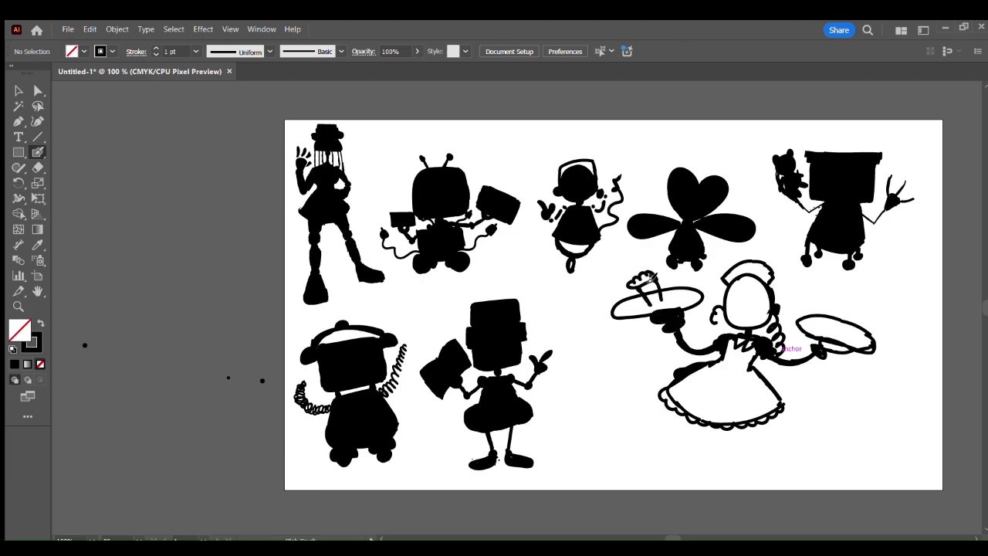
pyautogui.moveTo(806, 300); pyautogui.dragTo(810, 323)
pyautogui.moveTo(825, 300); pyautogui.dragTo(822, 324)
pyautogui.moveTo(805, 299)
pyautogui.mouseDown()
pyautogui.moveTo(824, 300)
pyautogui.moveTo(839, 327)
pyautogui.moveTo(854, 330)
pyautogui.mouseUp()
pyautogui.moveTo(842, 308); pyautogui.dragTo(867, 310)
pyautogui.moveTo(766, 282)
pyautogui.mouseDown()
pyautogui.moveTo(772, 293)
pyautogui.moveTo(778, 275)
pyautogui.mouseUp()
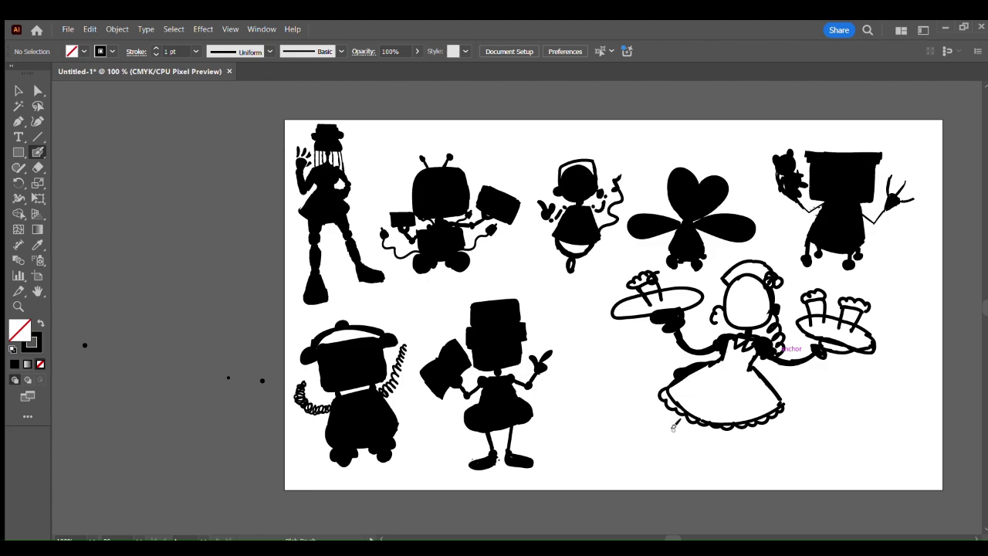
# Try drawing two thick diagonal legs below the gown's hem.
pyautogui.moveTo(721, 424); pyautogui.dragTo(676, 488)
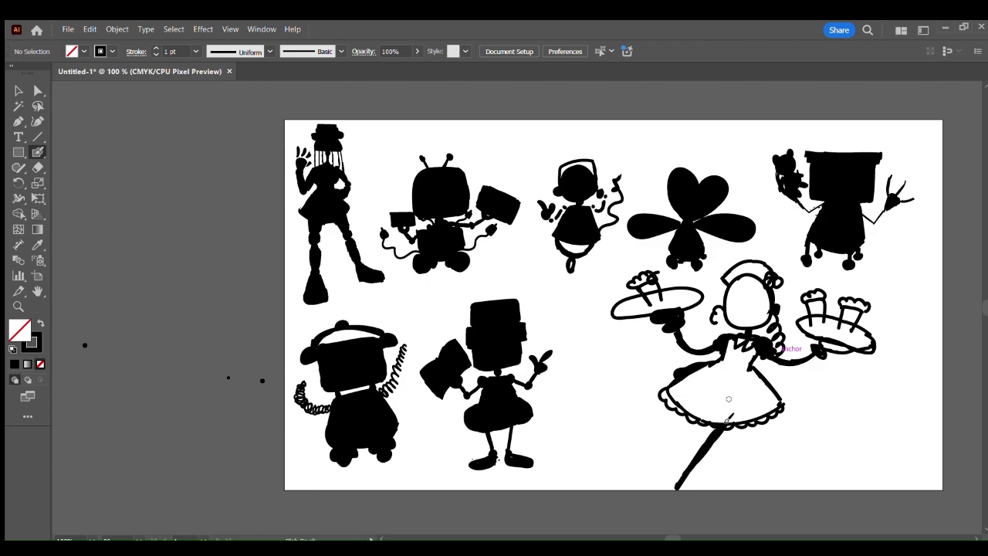
pyautogui.moveTo(723, 430); pyautogui.dragTo(771, 463)
pyautogui.moveTo(673, 493); pyautogui.dragTo(678, 489)
pyautogui.scroll(-2, 700, 447)
pyautogui.scroll(2, 700, 446)
pyautogui.hotkey('ctrl', 'z')
pyautogui.hotkey('ctrl', 'z')
pyautogui.hotkey('ctrl', 'z')
pyautogui.hotkey('ctrl', 'z')
pyautogui.hotkey('ctrl', 'z')
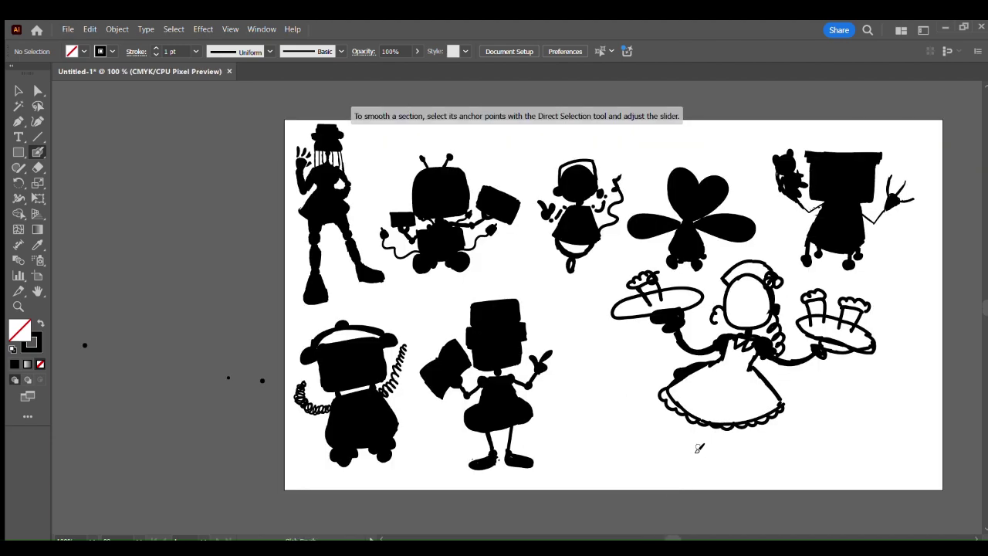
# Draw an apron on the front of the gown and add rounded strokes near its hem for the hip joints.
pyautogui.moveTo(722, 364)
pyautogui.mouseDown()
pyautogui.moveTo(750, 369)
pyautogui.moveTo(712, 388)
pyautogui.mouseUp()
pyautogui.moveTo(719, 389)
pyautogui.mouseDown()
pyautogui.moveTo(754, 369)
pyautogui.moveTo(694, 386)
pyautogui.moveTo(713, 398)
pyautogui.mouseUp()
pyautogui.hotkey('ctrl', 'z')
pyautogui.moveTo(716, 402)
pyautogui.mouseDown()
pyautogui.moveTo(751, 389)
pyautogui.moveTo(729, 405)
pyautogui.mouseUp()
# Draw two thick diagonal legs crossing below the gown, each ending in a pear-shaped boot outline.
pyautogui.moveTo(710, 391)
pyautogui.mouseDown()
pyautogui.moveTo(698, 400)
pyautogui.moveTo(682, 467)
pyautogui.mouseUp()
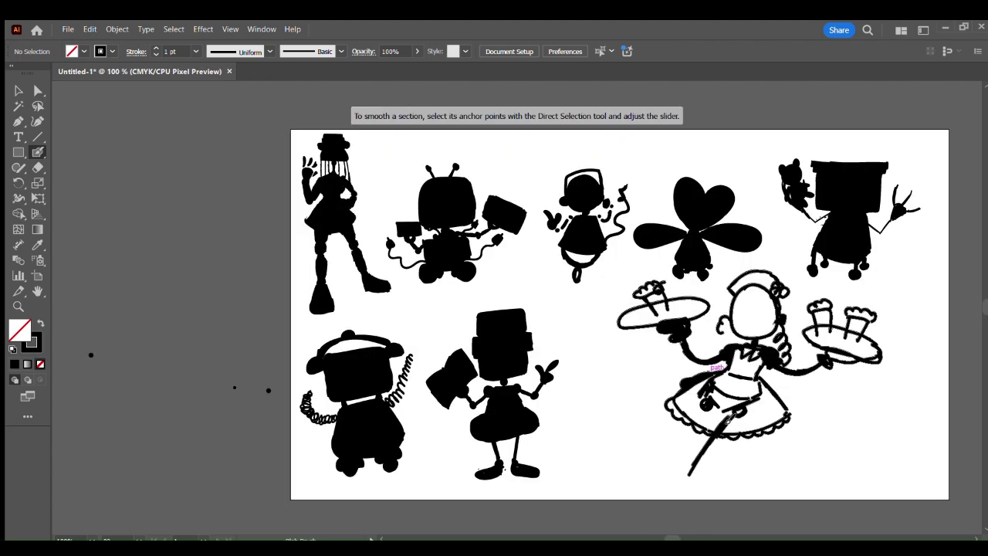
pyautogui.moveTo(733, 400)
pyautogui.mouseDown()
pyautogui.moveTo(684, 473)
pyautogui.moveTo(688, 491)
pyautogui.moveTo(661, 532)
pyautogui.mouseUp()
pyautogui.hscroll(4, 730, 406)
pyautogui.hscroll(-3, 730, 406)
pyautogui.moveTo(635, 477)
pyautogui.mouseDown()
pyautogui.moveTo(650, 506)
pyautogui.moveTo(638, 534)
pyautogui.moveTo(651, 520)
pyautogui.moveTo(618, 528)
pyautogui.mouseUp()
pyautogui.hotkey('ctrl', 'z')
pyautogui.moveTo(656, 396); pyautogui.dragTo(715, 468)
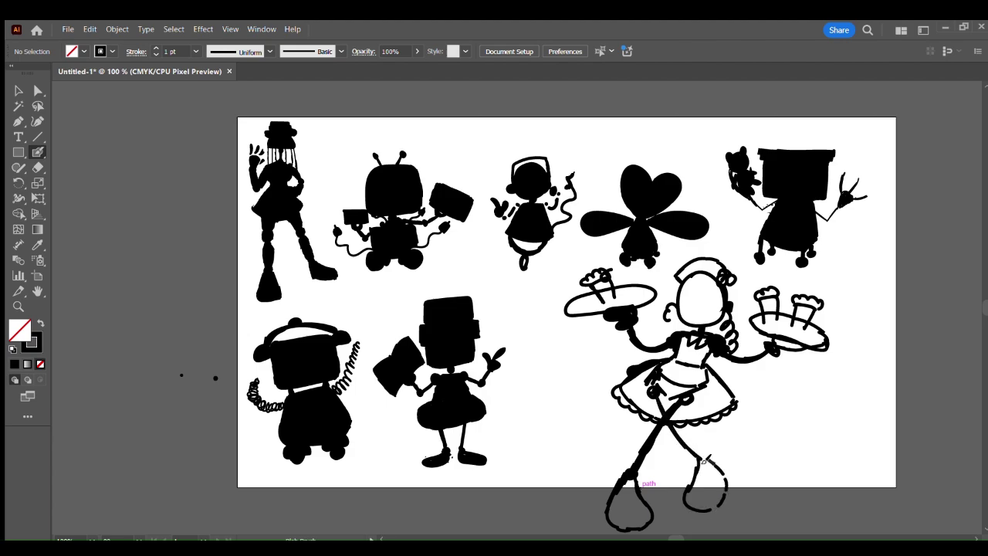
# Add thick cuffs and small round wheels to both boots and fill the boots solid black.
pyautogui.moveTo(625, 469)
pyautogui.mouseDown()
pyautogui.moveTo(643, 476)
pyautogui.moveTo(627, 470)
pyautogui.mouseUp()
pyautogui.moveTo(689, 462)
pyautogui.mouseDown()
pyautogui.moveTo(705, 455)
pyautogui.moveTo(691, 463)
pyautogui.mouseUp()
pyautogui.moveTo(690, 513); pyautogui.dragTo(718, 496)
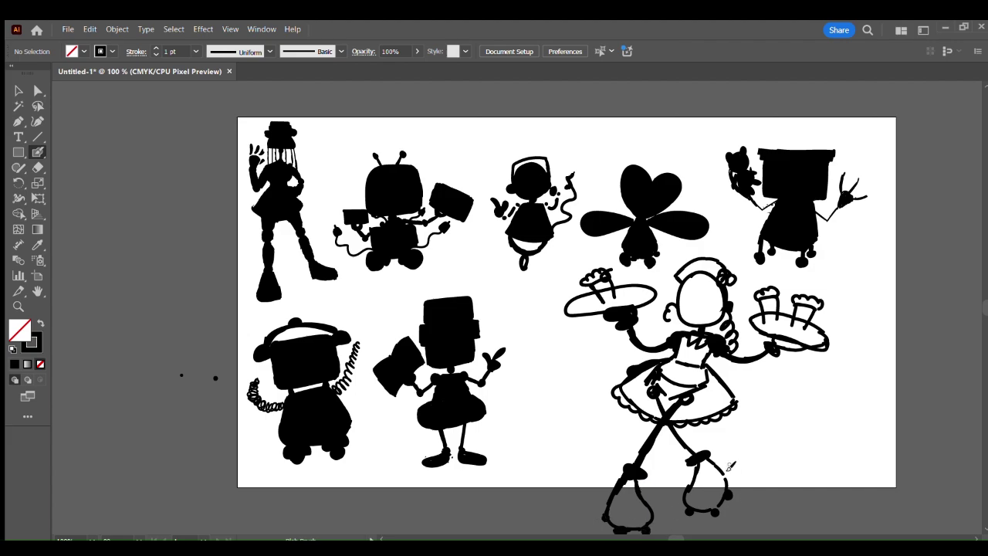
pyautogui.moveTo(699, 467)
pyautogui.mouseDown()
pyautogui.moveTo(693, 504)
pyautogui.moveTo(717, 465)
pyautogui.moveTo(702, 501)
pyautogui.mouseUp()
pyautogui.moveTo(630, 479)
pyautogui.mouseDown()
pyautogui.moveTo(618, 517)
pyautogui.moveTo(625, 523)
pyautogui.moveTo(629, 511)
pyautogui.moveTo(635, 522)
pyautogui.mouseUp()
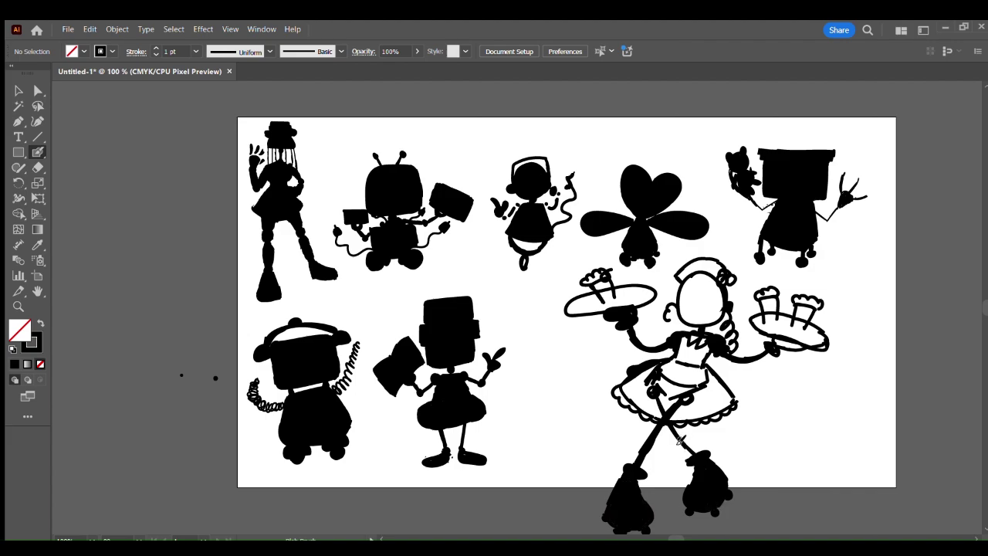
# Fill the gown, head, cap and the left tray with its cup solid black.
pyautogui.moveTo(617, 394)
pyautogui.mouseDown()
pyautogui.moveTo(652, 418)
pyautogui.moveTo(716, 422)
pyautogui.moveTo(731, 408)
pyautogui.moveTo(704, 370)
pyautogui.moveTo(718, 391)
pyautogui.moveTo(684, 373)
pyautogui.moveTo(677, 397)
pyautogui.moveTo(648, 380)
pyautogui.moveTo(646, 389)
pyautogui.moveTo(677, 404)
pyautogui.moveTo(730, 401)
pyautogui.moveTo(688, 419)
pyautogui.moveTo(648, 409)
pyautogui.moveTo(637, 388)
pyautogui.moveTo(677, 364)
pyautogui.moveTo(660, 373)
pyautogui.moveTo(681, 370)
pyautogui.moveTo(672, 413)
pyautogui.moveTo(701, 385)
pyautogui.moveTo(679, 358)
pyautogui.moveTo(690, 363)
pyautogui.moveTo(703, 349)
pyautogui.moveTo(677, 365)
pyautogui.moveTo(711, 336)
pyautogui.mouseUp()
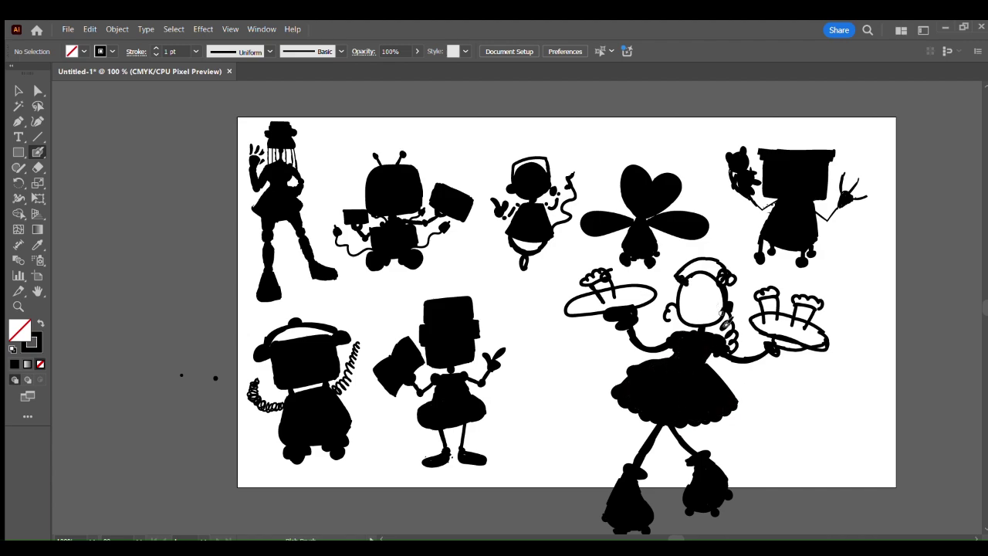
pyautogui.moveTo(571, 301)
pyautogui.mouseDown()
pyautogui.moveTo(606, 287)
pyautogui.moveTo(594, 274)
pyautogui.moveTo(598, 303)
pyautogui.moveTo(578, 315)
pyautogui.moveTo(652, 299)
pyautogui.moveTo(596, 312)
pyautogui.mouseUp()
pyautogui.moveTo(695, 306)
pyautogui.mouseDown()
pyautogui.moveTo(695, 327)
pyautogui.moveTo(722, 308)
pyautogui.moveTo(687, 324)
pyautogui.moveTo(722, 315)
pyautogui.moveTo(699, 294)
pyautogui.moveTo(710, 316)
pyautogui.moveTo(714, 309)
pyautogui.mouseUp()
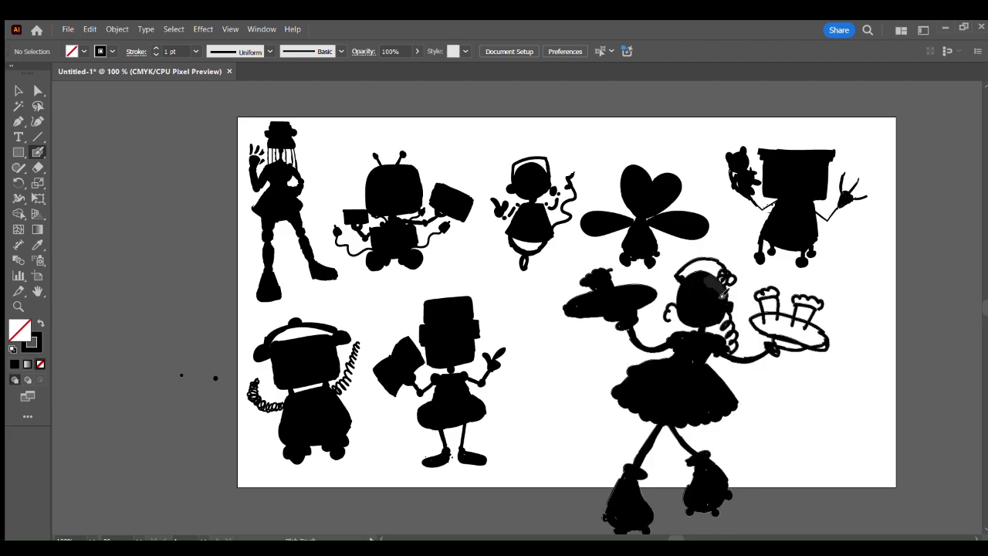
pyautogui.moveTo(685, 277)
pyautogui.mouseDown()
pyautogui.moveTo(731, 275)
pyautogui.moveTo(762, 298)
pyautogui.moveTo(708, 267)
pyautogui.moveTo(688, 277)
pyautogui.moveTo(734, 279)
pyautogui.mouseUp()
pyautogui.hotkey('ctrl', 'z')
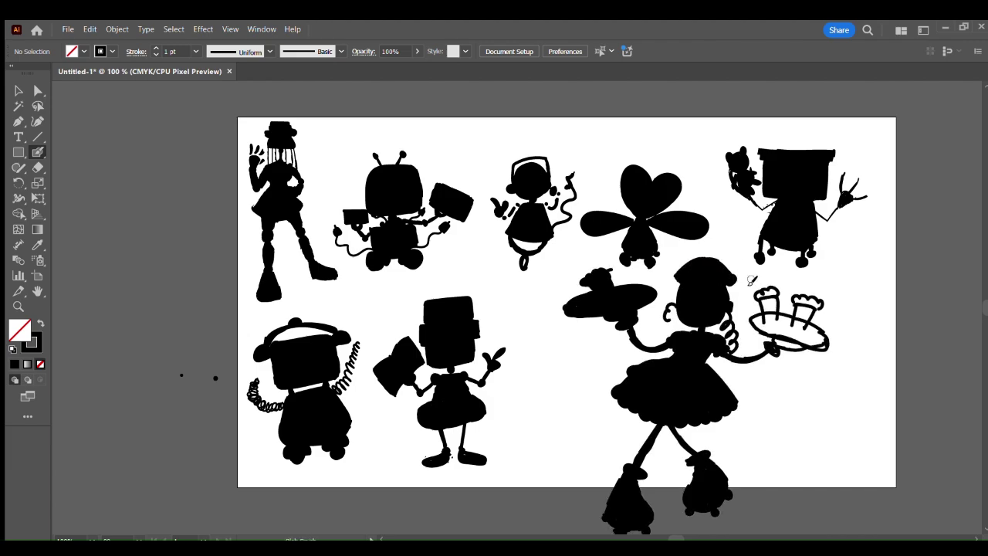
# Fill the right tray and its cups solid black, and hang small square tags from both arms.
pyautogui.moveTo(637, 463); pyautogui.dragTo(665, 428)
pyautogui.moveTo(789, 340)
pyautogui.mouseDown()
pyautogui.moveTo(807, 346)
pyautogui.moveTo(760, 324)
pyautogui.moveTo(822, 332)
pyautogui.moveTo(822, 340)
pyautogui.moveTo(765, 320)
pyautogui.mouseUp()
pyautogui.moveTo(766, 309); pyautogui.dragTo(764, 296)
pyautogui.moveTo(798, 302); pyautogui.dragTo(819, 337)
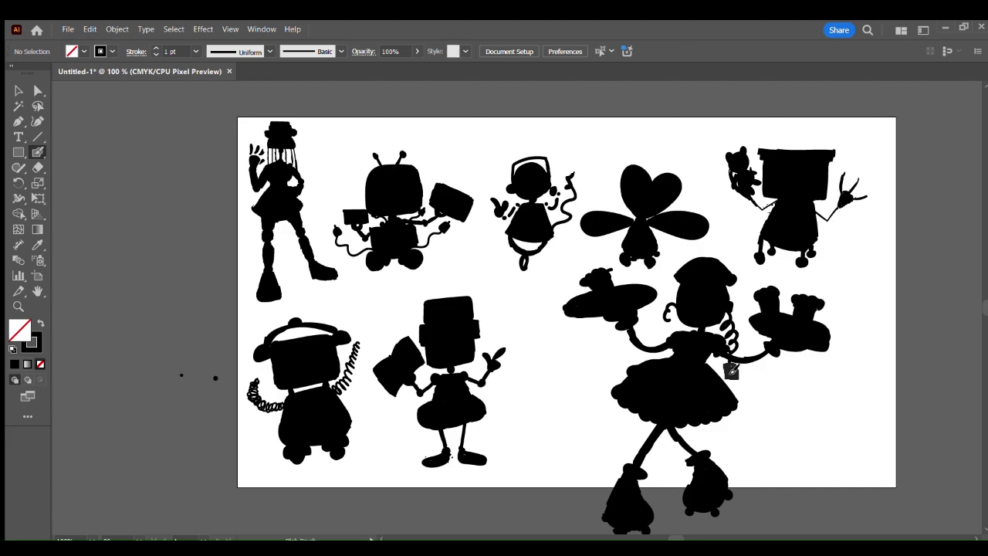
pyautogui.moveTo(758, 380)
pyautogui.mouseDown()
pyautogui.moveTo(768, 367)
pyautogui.moveTo(772, 375)
pyautogui.mouseUp()
pyautogui.moveTo(631, 339)
pyautogui.mouseDown()
pyautogui.moveTo(622, 353)
pyautogui.moveTo(647, 363)
pyautogui.moveTo(664, 355)
pyautogui.moveTo(648, 357)
pyautogui.mouseUp()
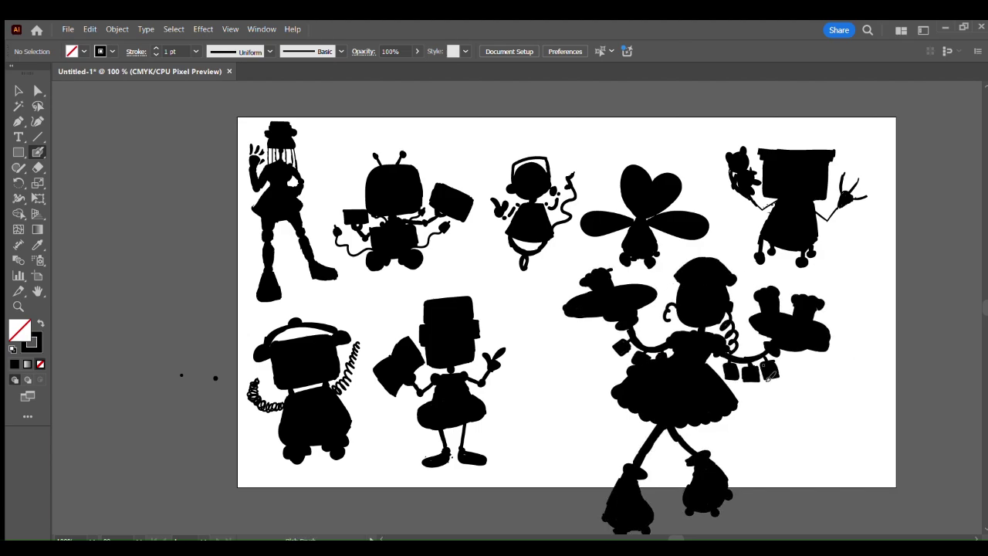
# Scale down the whole waitress silhouette and place it beside the book holder in the lower row.
pyautogui.press('v')
pyautogui.scroll(-3, 671, 351)
pyautogui.moveTo(686, 340); pyautogui.dragTo(598, 266)
pyautogui.moveTo(705, 151); pyautogui.dragTo(669, 232)
pyautogui.scroll(1, 698, 186)
pyautogui.click(702, 204)
pyautogui.click(610, 305)
pyautogui.click(487, 192)
pyautogui.click(591, 297)
pyautogui.click(694, 240)
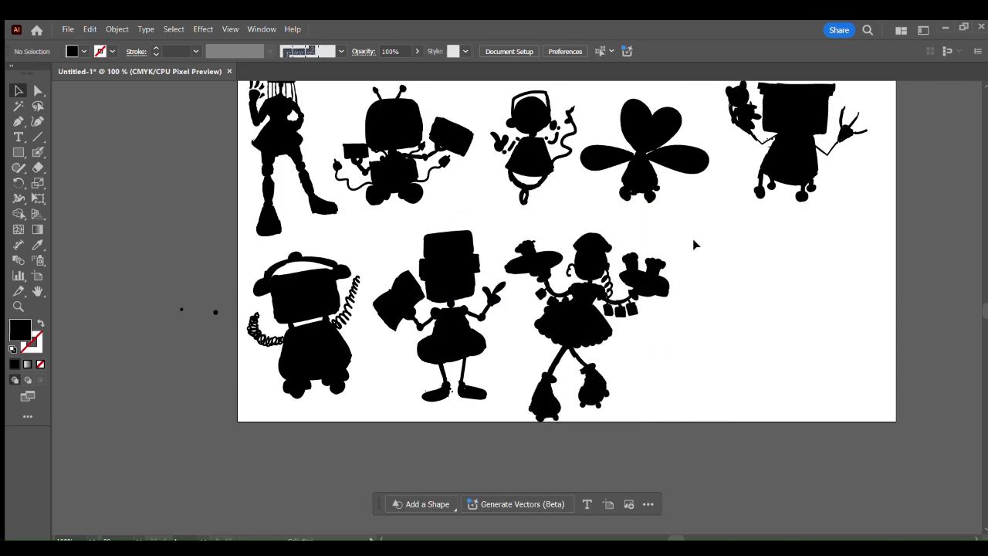
pyautogui.scroll(1, 689, 243)
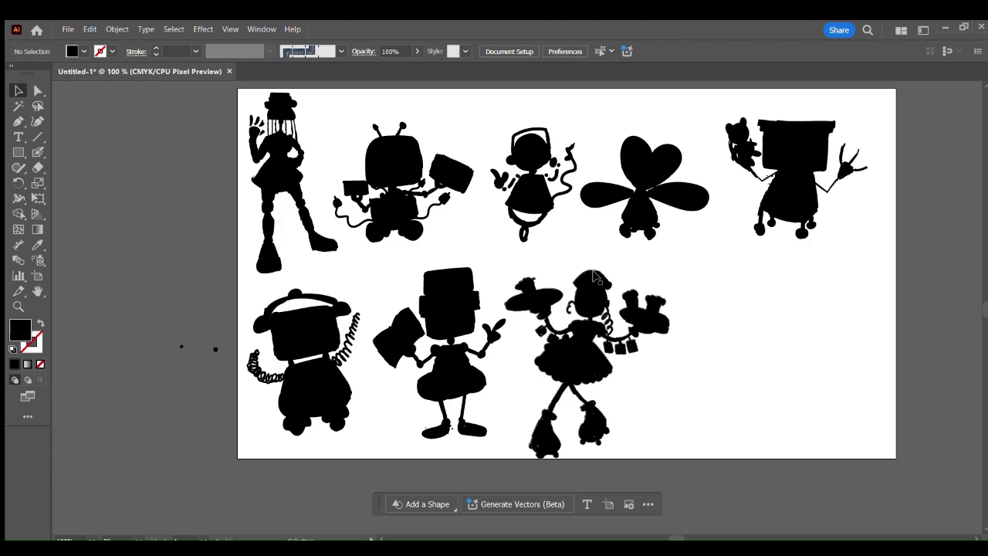
pyautogui.scroll(1, 616, 266)
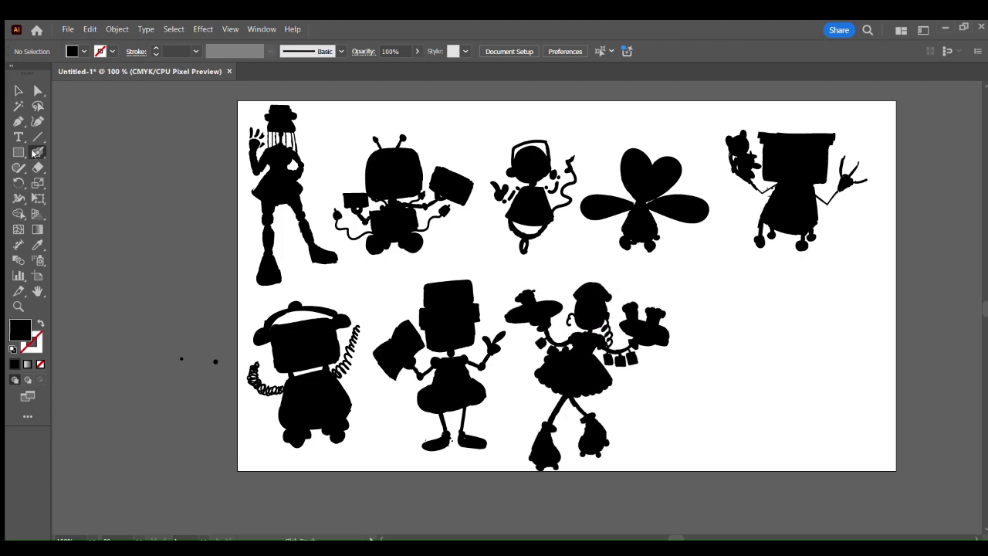
# Draw a wavy cable ending in a plug from each side of the waitress's gown.
pyautogui.press('b')
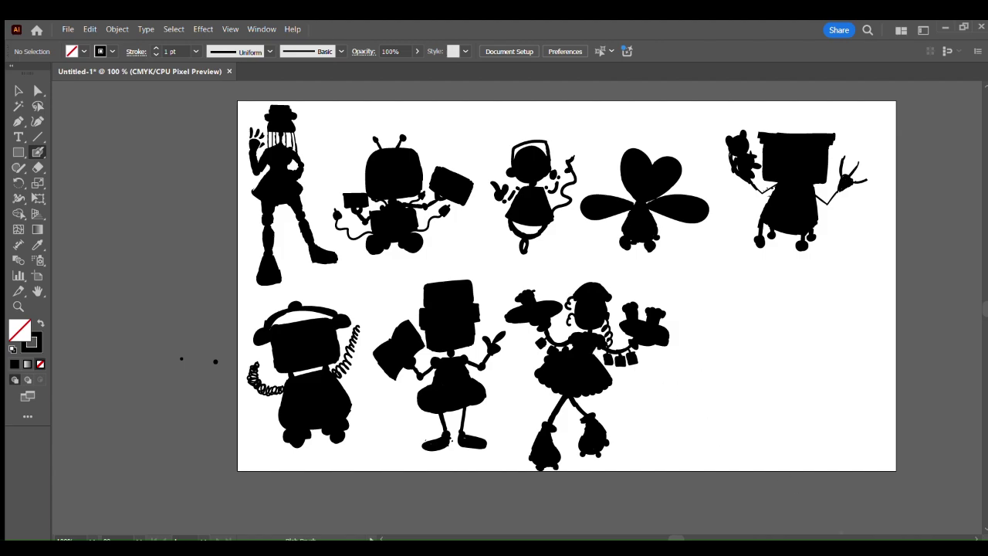
pyautogui.scroll(3, 683, 425)
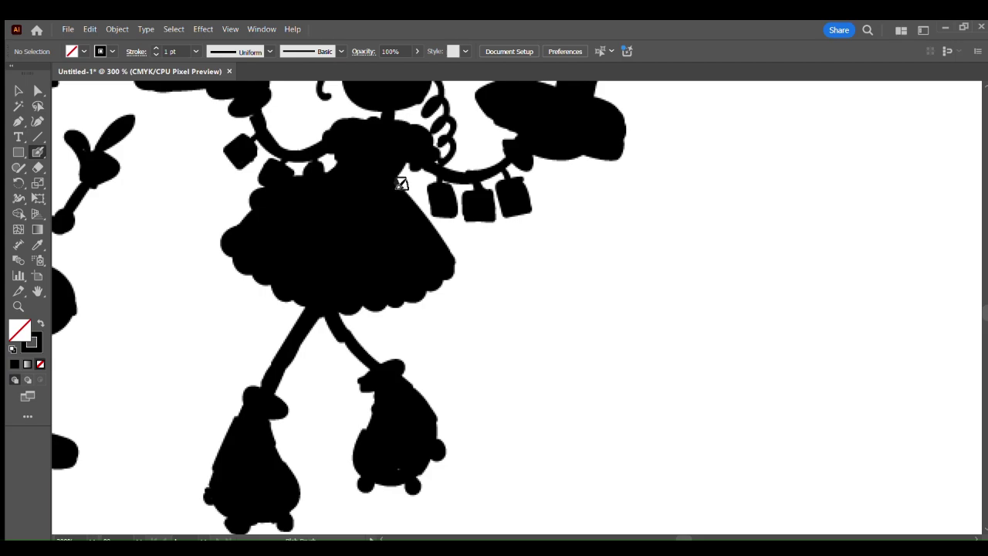
pyautogui.moveTo(451, 270)
pyautogui.mouseDown()
pyautogui.moveTo(483, 279)
pyautogui.moveTo(575, 355)
pyautogui.moveTo(597, 358)
pyautogui.mouseUp()
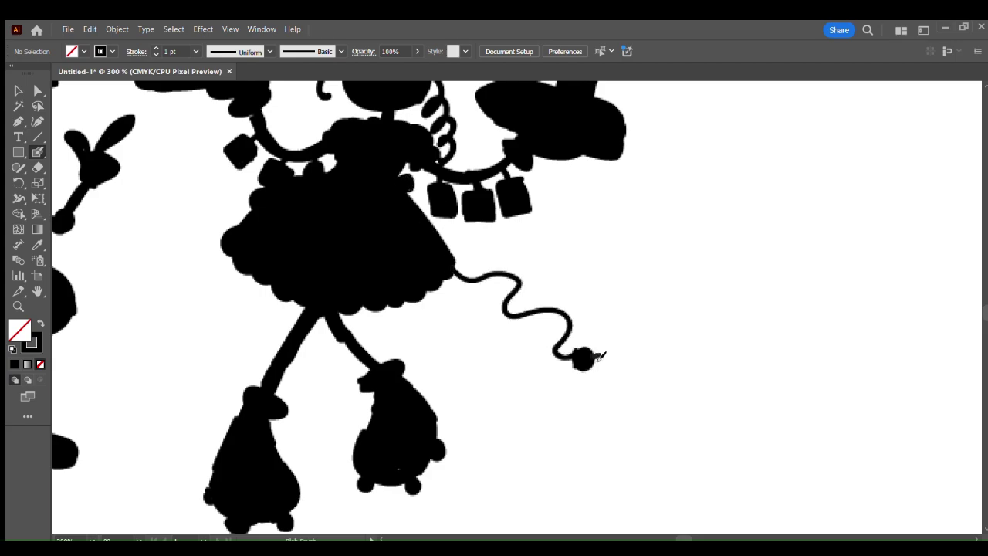
pyautogui.scroll(-1, 460, 258)
pyautogui.moveTo(309, 266)
pyautogui.mouseDown()
pyautogui.moveTo(279, 309)
pyautogui.moveTo(287, 336)
pyautogui.moveTo(301, 340)
pyautogui.mouseUp()
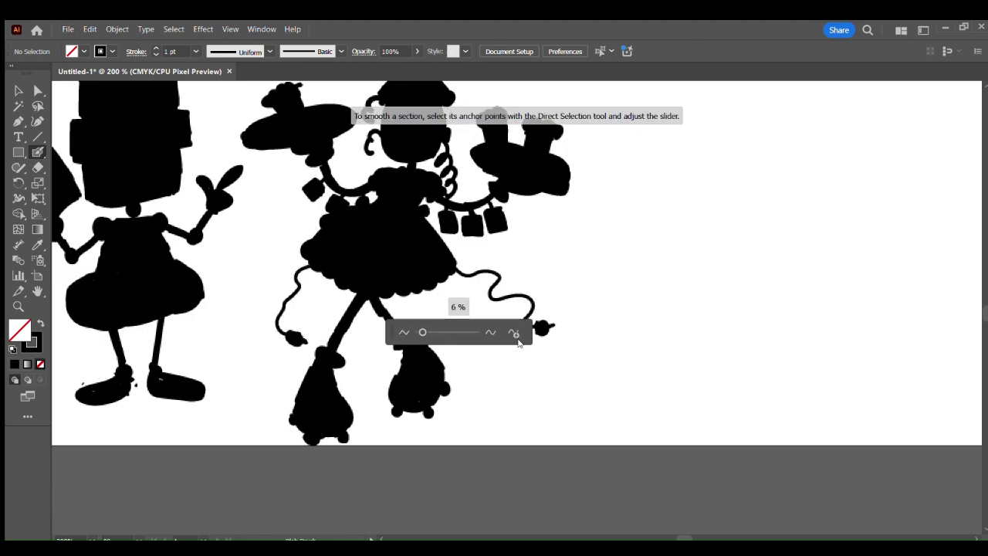
pyautogui.scroll(-1, 532, 346)
pyautogui.scroll(1, 532, 346)
pyautogui.scroll(-1, 514, 352)
pyautogui.moveTo(418, 332)
pyautogui.mouseDown()
pyautogui.moveTo(433, 332)
pyautogui.moveTo(422, 340)
pyautogui.mouseUp()
pyautogui.scroll(-1, 594, 299)
pyautogui.scroll(1, 595, 299)
pyautogui.moveTo(592, 352); pyautogui.dragTo(724, 333)
pyautogui.hotkey('ctrl', 'z')
pyautogui.hotkey('ctrl', 'z')
pyautogui.hotkey('ctrl', 'z')
pyautogui.hotkey('ctrl', 'z')
pyautogui.hotkey('ctrl', 'z')
pyautogui.hotkey('ctrl', 'z')
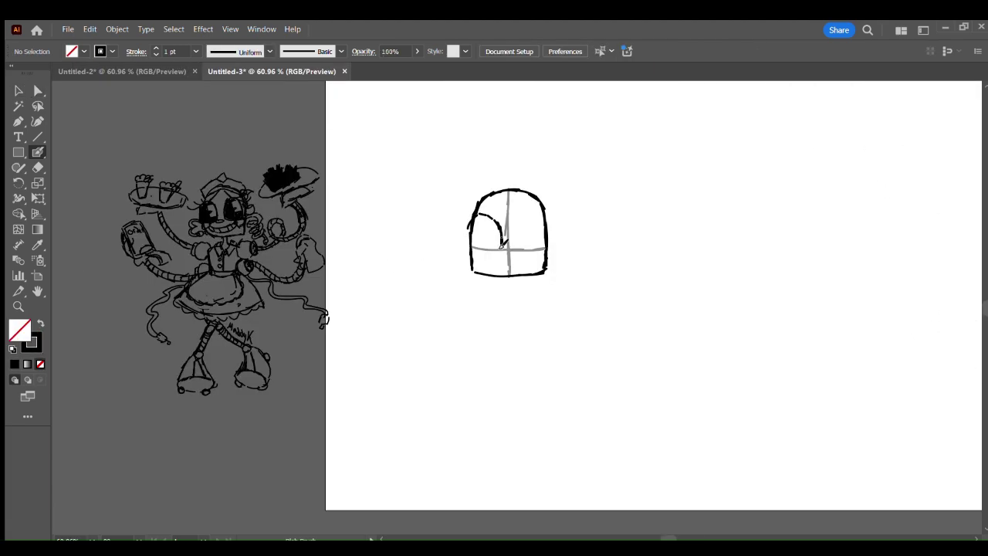
# Draw two large arched eyes inside the head outline, resting on the horizontal guideline.
pyautogui.moveTo(470, 249)
pyautogui.mouseDown()
pyautogui.moveTo(501, 255)
pyautogui.moveTo(525, 215)
pyautogui.mouseUp()
pyautogui.moveTo(541, 214)
pyautogui.mouseDown()
pyautogui.moveTo(550, 228)
pyautogui.moveTo(516, 248)
pyautogui.moveTo(545, 250)
pyautogui.mouseUp()
pyautogui.moveTo(550, 225); pyautogui.dragTo(547, 248)
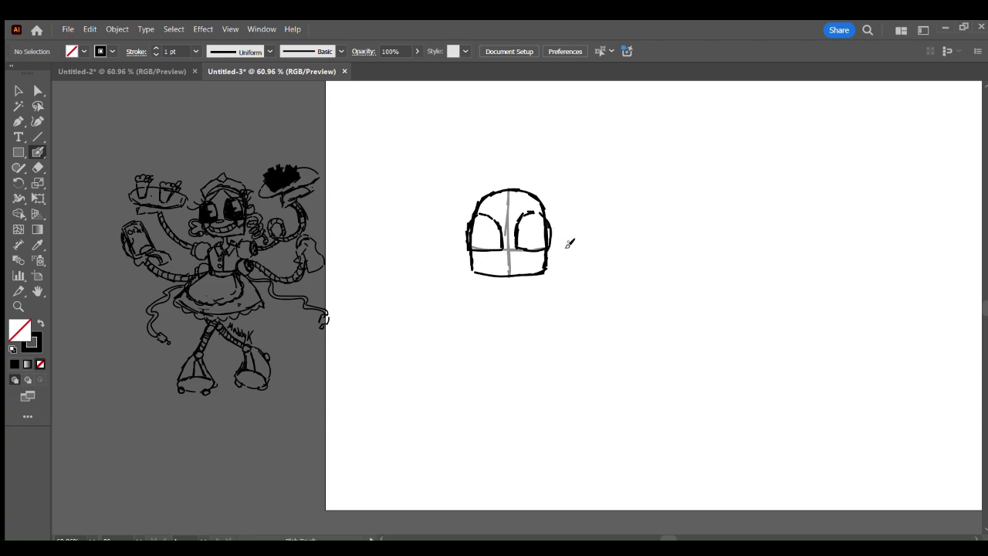
pyautogui.hotkey('ctrl', 'z')
pyautogui.hotkey('ctrl', 'z')
pyautogui.hotkey('ctrl', 'z')
pyautogui.moveTo(515, 240); pyautogui.dragTo(542, 215)
pyautogui.moveTo(548, 219)
pyautogui.mouseDown()
pyautogui.moveTo(551, 243)
pyautogui.moveTo(536, 251)
pyautogui.mouseUp()
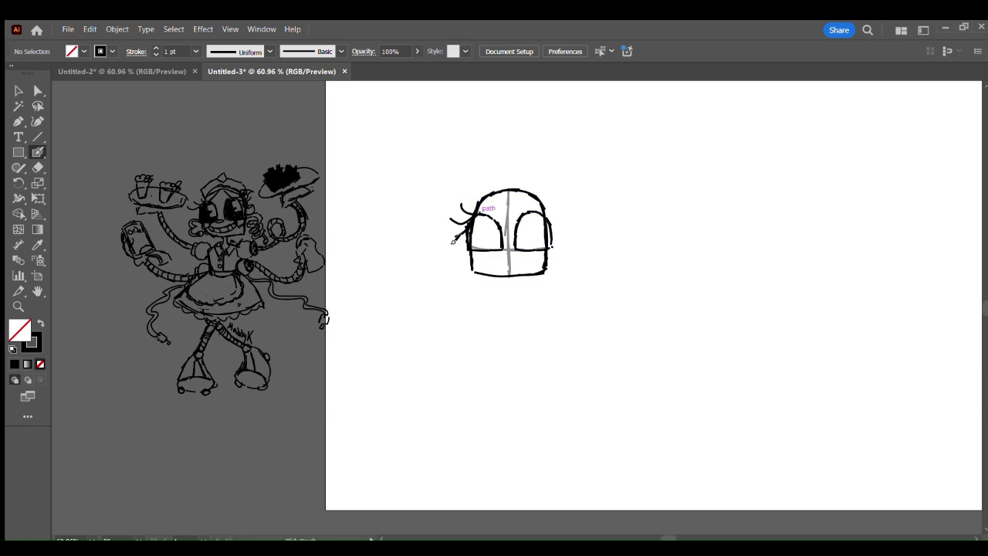
pyautogui.moveTo(544, 213)
pyautogui.mouseDown()
pyautogui.moveTo(561, 202)
pyautogui.moveTo(570, 213)
pyautogui.mouseUp()
pyautogui.click(36, 154)
pyautogui.moveTo(552, 233)
pyautogui.mouseDown()
pyautogui.moveTo(581, 229)
pyautogui.moveTo(563, 206)
pyautogui.mouseUp()
pyautogui.hotkey('ctrl', 'z')
pyautogui.hotkey('ctrl', 'z')
pyautogui.hotkey('ctrl', 'z')
pyautogui.hotkey('ctrl', 'z')
pyautogui.hotkey('ctrl', 'z')
pyautogui.hotkey('ctrl', 'z')
# Draw curved lashes at the outer side of both eyes and a hair curl beside the left cheek.
pyautogui.moveTo(547, 219); pyautogui.dragTo(572, 219)
pyautogui.moveTo(470, 219); pyautogui.dragTo(454, 207)
pyautogui.moveTo(469, 224); pyautogui.dragTo(447, 219)
pyautogui.moveTo(468, 234)
pyautogui.mouseDown()
pyautogui.moveTo(446, 230)
pyautogui.moveTo(462, 208)
pyautogui.mouseUp()
pyautogui.hotkey('ctrl', 'z')
pyautogui.hotkey('ctrl', 'z')
pyautogui.hotkey('ctrl', 'z')
pyautogui.hotkey('ctrl', 'z')
pyautogui.hotkey('ctrl', 'z')
pyautogui.hotkey('ctrl', 'z')
pyautogui.moveTo(551, 218)
pyautogui.mouseDown()
pyautogui.moveTo(569, 208)
pyautogui.moveTo(574, 229)
pyautogui.mouseUp()
pyautogui.moveTo(469, 250)
pyautogui.mouseDown()
pyautogui.moveTo(444, 272)
pyautogui.moveTo(451, 282)
pyautogui.moveTo(464, 276)
pyautogui.mouseUp()
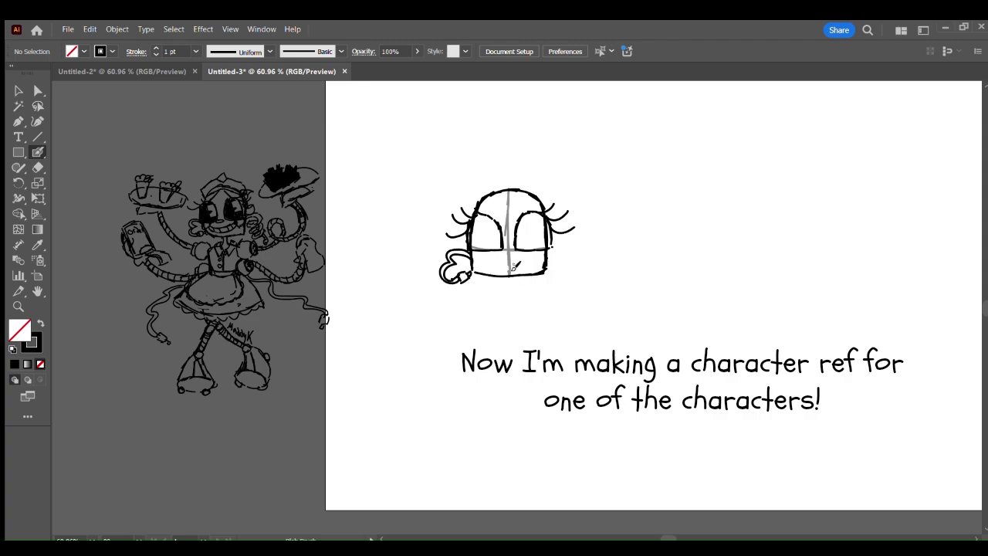
pyautogui.moveTo(498, 291)
pyautogui.mouseDown()
pyautogui.moveTo(519, 302)
pyautogui.moveTo(497, 294)
pyautogui.moveTo(476, 299)
pyautogui.moveTo(518, 300)
pyautogui.moveTo(474, 302)
pyautogui.moveTo(539, 301)
pyautogui.mouseUp()
pyautogui.hotkey('ctrl', 'z')
pyautogui.hotkey('ctrl', 'z')
pyautogui.hotkey('ctrl', 'z')
pyautogui.hotkey('ctrl', 'z')
pyautogui.moveTo(475, 296); pyautogui.dragTo(474, 322)
pyautogui.hotkey('ctrl', 'z')
pyautogui.moveTo(537, 300); pyautogui.dragTo(532, 331)
pyautogui.hotkey('ctrl', 'z')
pyautogui.hotkey('ctrl', 'z')
# Draw a tapered torso below the neck, with a waist band and hips ending in two round joints.
pyautogui.moveTo(475, 299); pyautogui.dragTo(480, 335)
pyautogui.moveTo(537, 300); pyautogui.dragTo(528, 334)
pyautogui.moveTo(475, 299)
pyautogui.mouseDown()
pyautogui.moveTo(480, 338)
pyautogui.moveTo(505, 337)
pyautogui.mouseUp()
pyautogui.moveTo(485, 338)
pyautogui.mouseDown()
pyautogui.moveTo(532, 329)
pyautogui.moveTo(534, 339)
pyautogui.moveTo(478, 337)
pyautogui.moveTo(482, 351)
pyautogui.moveTo(492, 341)
pyautogui.moveTo(494, 386)
pyautogui.moveTo(511, 384)
pyautogui.moveTo(540, 351)
pyautogui.mouseUp()
pyautogui.moveTo(473, 359)
pyautogui.mouseDown()
pyautogui.moveTo(489, 380)
pyautogui.moveTo(473, 361)
pyautogui.mouseUp()
pyautogui.moveTo(525, 363)
pyautogui.mouseDown()
pyautogui.moveTo(543, 378)
pyautogui.moveTo(533, 363)
pyautogui.mouseUp()
# Scale the front-view character sketch down slightly and shift it up on the artboard.
pyautogui.press('v')
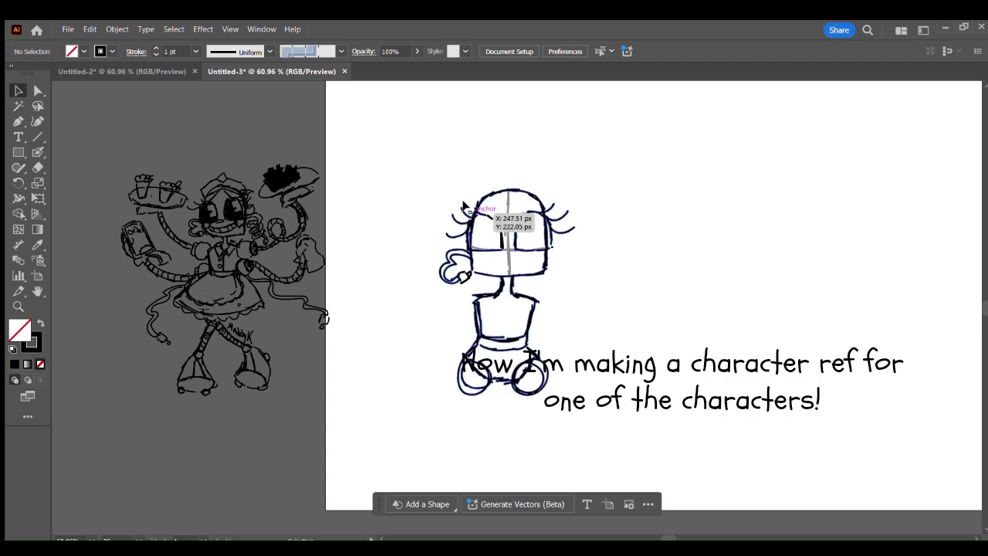
pyautogui.hotkey('ctrl', 'a')
pyautogui.moveTo(578, 183); pyautogui.dragTo(552, 209)
pyautogui.hotkey('ctrl', 'z')
pyautogui.hotkey('ctrl', 'z')
pyautogui.moveTo(406, 180); pyautogui.dragTo(567, 394)
pyautogui.moveTo(579, 183); pyautogui.dragTo(554, 214)
pyautogui.moveTo(531, 276); pyautogui.dragTo(539, 246)
pyautogui.hotkey('shift', 'b')
pyautogui.press('v')
pyautogui.click(582, 328)
# Try drawing long diagonal legs extending down from the round hip joints.
pyautogui.hotkey('shift', 'b')
pyautogui.moveTo(528, 333); pyautogui.dragTo(540, 347)
pyautogui.moveTo(471, 328)
pyautogui.mouseDown()
pyautogui.moveTo(460, 349)
pyautogui.moveTo(525, 348)
pyautogui.moveTo(476, 434)
pyautogui.mouseUp()
pyautogui.moveTo(503, 355); pyautogui.dragTo(459, 469)
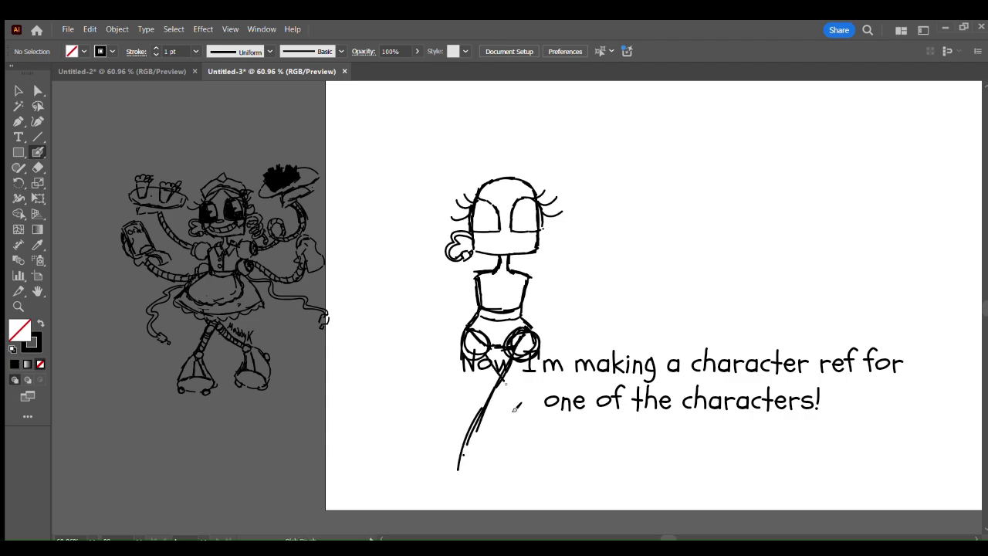
pyautogui.moveTo(483, 347); pyautogui.dragTo(540, 442)
pyautogui.hotkey('ctrl', 'z')
pyautogui.hotkey('ctrl', 'z')
pyautogui.hotkey('ctrl', 'z')
pyautogui.hotkey('ctrl', 'z')
pyautogui.hotkey('ctrl', 'z')
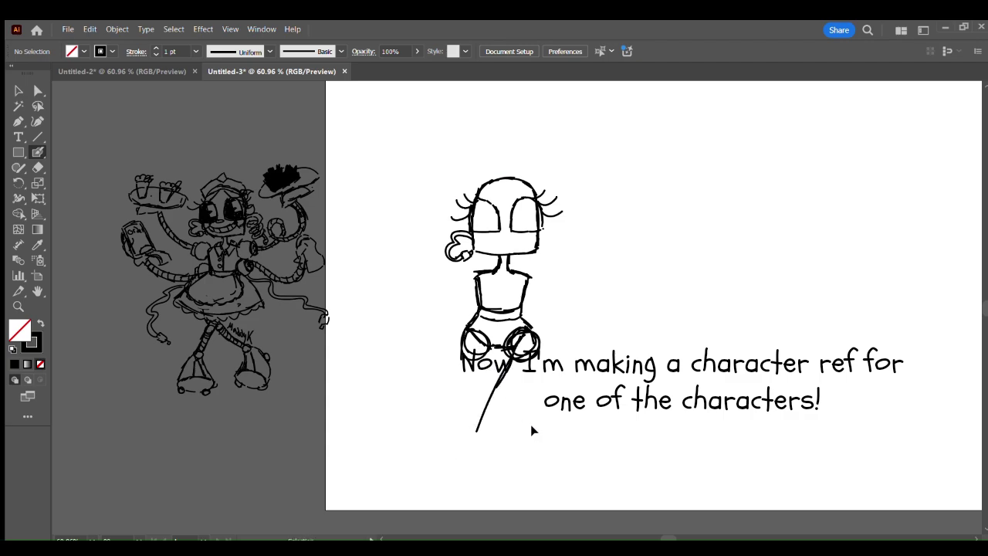
# Draw an arched cap above the head, a collar at the neck base and a curly ringlet beside the right cheek.
pyautogui.moveTo(478, 172)
pyautogui.mouseDown()
pyautogui.moveTo(531, 167)
pyautogui.moveTo(543, 195)
pyautogui.mouseUp()
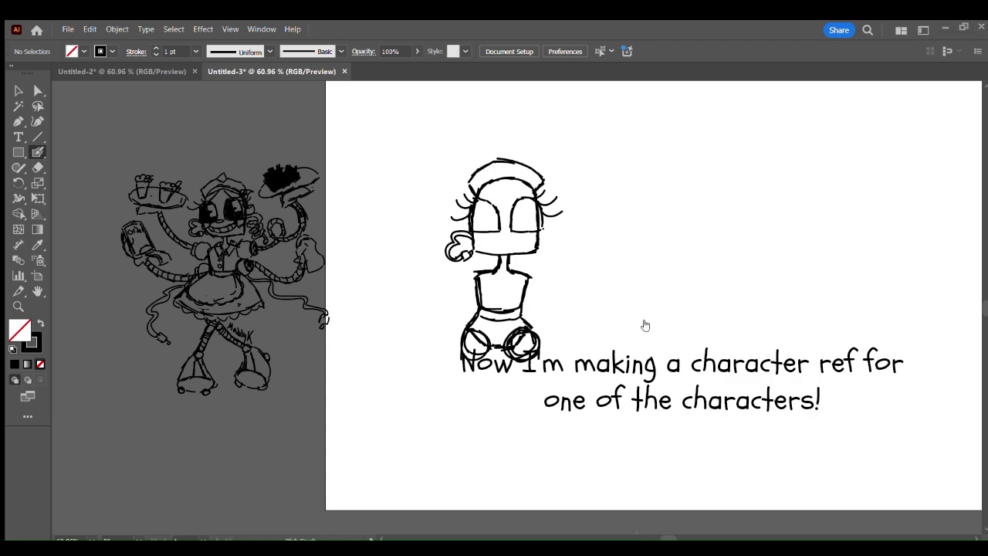
pyautogui.moveTo(508, 265); pyautogui.dragTo(522, 271)
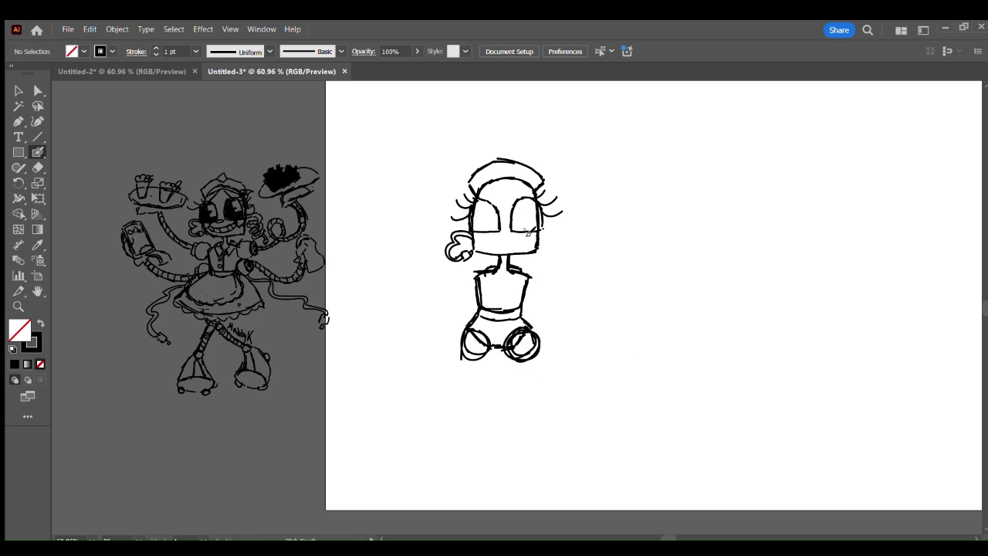
pyautogui.moveTo(547, 225)
pyautogui.mouseDown()
pyautogui.moveTo(541, 261)
pyautogui.moveTo(555, 273)
pyautogui.moveTo(569, 267)
pyautogui.moveTo(555, 294)
pyautogui.mouseUp()
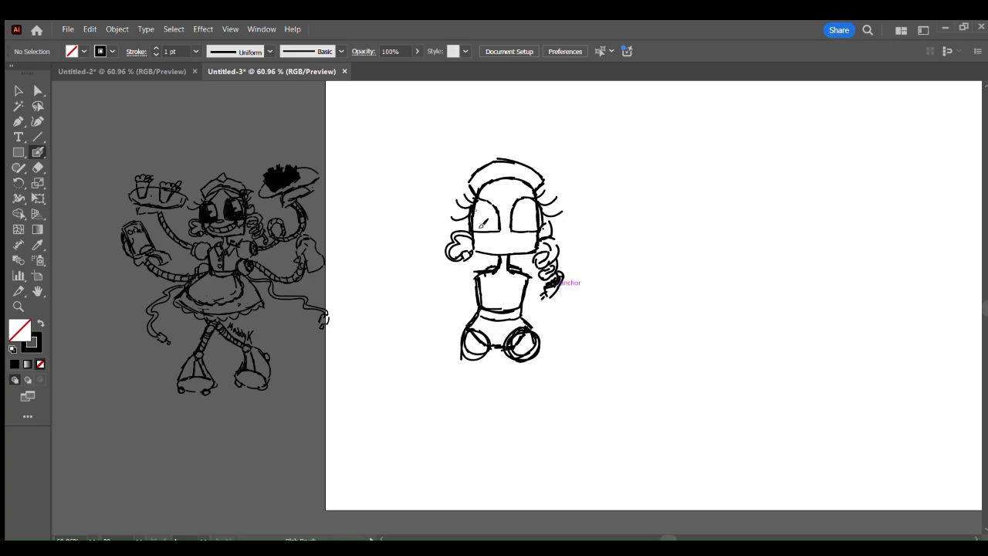
# Draw a small diamond ornament on the front of the cap and a flower beside it on the head.
pyautogui.moveTo(513, 164); pyautogui.dragTo(506, 171)
pyautogui.moveTo(529, 190); pyautogui.dragTo(549, 185)
pyautogui.hotkey('ctrl', 'z')
pyautogui.hotkey('ctrl', 'z')
pyautogui.moveTo(472, 184); pyautogui.dragTo(473, 187)
pyautogui.moveTo(472, 186); pyautogui.dragTo(468, 191)
# Draw four round shoulder joints, two stacked on each side of the torso.
pyautogui.moveTo(480, 262); pyautogui.dragTo(473, 292)
pyautogui.moveTo(467, 264); pyautogui.dragTo(483, 284)
pyautogui.moveTo(527, 259)
pyautogui.mouseDown()
pyautogui.moveTo(541, 287)
pyautogui.moveTo(527, 286)
pyautogui.mouseUp()
pyautogui.moveTo(476, 298)
pyautogui.mouseDown()
pyautogui.moveTo(463, 311)
pyautogui.moveTo(477, 318)
pyautogui.mouseUp()
pyautogui.moveTo(526, 297)
pyautogui.mouseDown()
pyautogui.moveTo(540, 315)
pyautogui.moveTo(519, 311)
pyautogui.mouseUp()
# Try drawing a long crossing leg and a large foot below the hip joints.
pyautogui.moveTo(513, 349)
pyautogui.mouseDown()
pyautogui.moveTo(477, 463)
pyautogui.moveTo(454, 483)
pyautogui.mouseUp()
pyautogui.moveTo(456, 498); pyautogui.dragTo(487, 508)
pyautogui.moveTo(498, 436); pyautogui.dragTo(500, 465)
pyautogui.moveTo(504, 455); pyautogui.dragTo(507, 503)
pyautogui.hotkey('ctrl', 'z')
pyautogui.hotkey('ctrl', 'z')
pyautogui.hotkey('ctrl', 'z')
pyautogui.hotkey('ctrl', 'z')
pyautogui.hotkey('ctrl', 'z')
pyautogui.hotkey('ctrl', 'z')
# Draw two crossing legs from the hips, with round ankle joints and wide bell-shaped feet.
pyautogui.moveTo(477, 441)
pyautogui.mouseDown()
pyautogui.moveTo(440, 496)
pyautogui.moveTo(480, 517)
pyautogui.mouseUp()
pyautogui.moveTo(488, 449); pyautogui.dragTo(496, 466)
pyautogui.moveTo(501, 472); pyautogui.dragTo(494, 517)
pyautogui.moveTo(475, 346); pyautogui.dragTo(484, 388)
pyautogui.moveTo(480, 349)
pyautogui.mouseDown()
pyautogui.moveTo(507, 402)
pyautogui.moveTo(571, 421)
pyautogui.moveTo(540, 461)
pyautogui.mouseUp()
pyautogui.moveTo(544, 475); pyautogui.dragTo(581, 477)
pyautogui.moveTo(595, 436); pyautogui.dragTo(596, 467)
pyautogui.moveTo(569, 409); pyautogui.dragTo(591, 430)
# Sketch the two raised upper arms, each holding up an oval serving tray, with a loop in one arm.
pyautogui.moveTo(446, 272)
pyautogui.mouseDown()
pyautogui.moveTo(404, 237)
pyautogui.moveTo(368, 178)
pyautogui.mouseUp()
pyautogui.moveTo(383, 181); pyautogui.dragTo(400, 187)
pyautogui.moveTo(548, 274)
pyautogui.mouseDown()
pyautogui.moveTo(609, 245)
pyautogui.moveTo(627, 255)
pyautogui.moveTo(634, 216)
pyautogui.mouseUp()
pyautogui.moveTo(610, 209); pyautogui.dragTo(647, 191)
pyautogui.moveTo(658, 193)
pyautogui.mouseDown()
pyautogui.moveTo(670, 206)
pyautogui.moveTo(670, 197)
pyautogui.moveTo(585, 210)
pyautogui.mouseUp()
pyautogui.moveTo(581, 210)
pyautogui.mouseDown()
pyautogui.moveTo(614, 185)
pyautogui.moveTo(679, 185)
pyautogui.mouseUp()
pyautogui.moveTo(367, 174)
pyautogui.mouseDown()
pyautogui.moveTo(340, 155)
pyautogui.moveTo(386, 150)
pyautogui.mouseUp()
pyautogui.moveTo(356, 177); pyautogui.dragTo(422, 189)
# Draw the two curved lower arms and a rounded mitt-like hand shape at the end of one.
pyautogui.moveTo(454, 319); pyautogui.dragTo(369, 298)
pyautogui.moveTo(566, 306)
pyautogui.mouseDown()
pyautogui.moveTo(636, 300)
pyautogui.moveTo(633, 252)
pyautogui.moveTo(656, 257)
pyautogui.mouseUp()
pyautogui.moveTo(667, 261)
pyautogui.mouseDown()
pyautogui.moveTo(668, 284)
pyautogui.moveTo(664, 253)
pyautogui.mouseUp()
pyautogui.moveTo(640, 282); pyautogui.dragTo(656, 309)
pyautogui.moveTo(665, 254); pyautogui.dragTo(669, 300)
pyautogui.moveTo(668, 299); pyautogui.dragTo(629, 311)
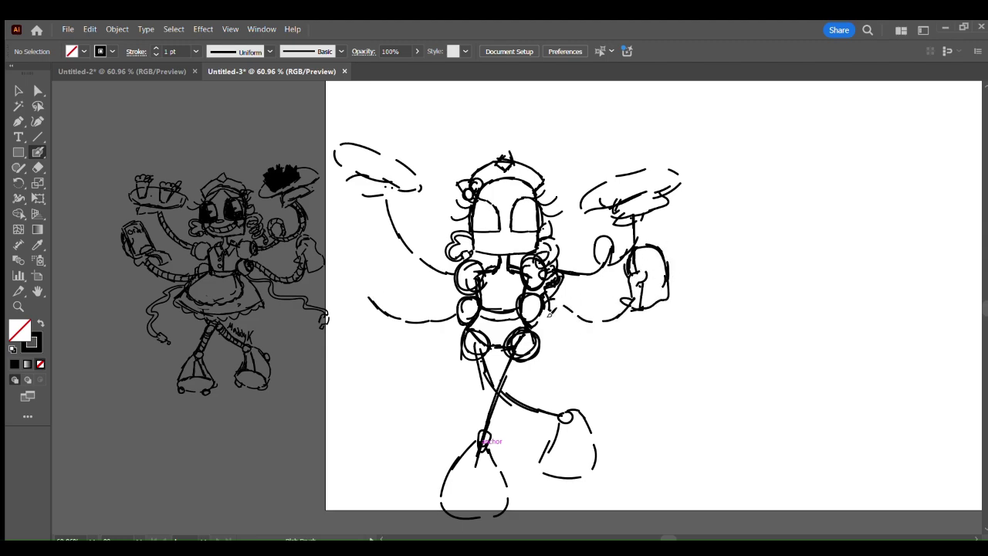
pyautogui.moveTo(551, 299); pyautogui.dragTo(624, 317)
pyautogui.moveTo(561, 318); pyautogui.dragTo(627, 310)
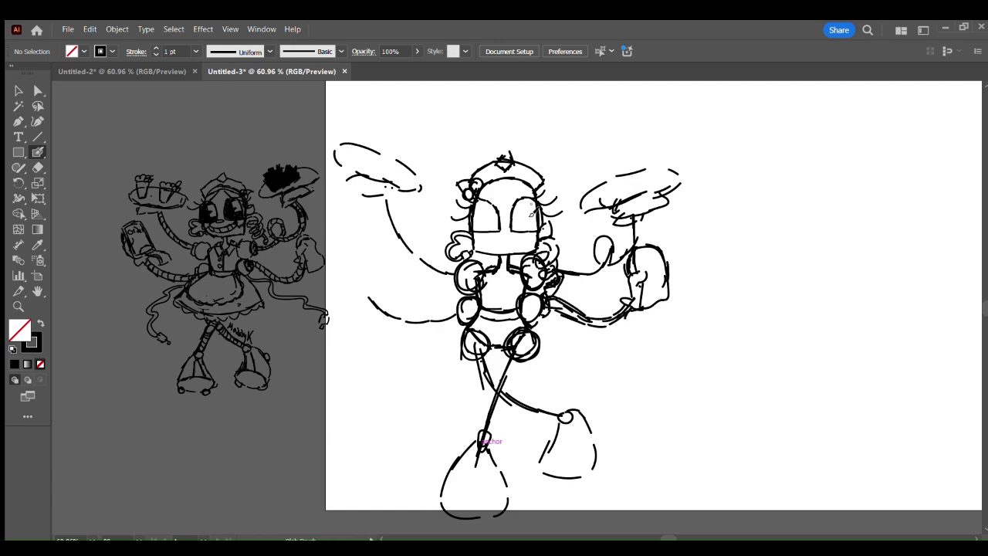
# Fill the flower beside the cap solid black and try filling the whole head and face.
pyautogui.moveTo(494, 189)
pyautogui.mouseDown()
pyautogui.moveTo(477, 216)
pyautogui.moveTo(479, 245)
pyautogui.moveTo(524, 225)
pyautogui.moveTo(510, 166)
pyautogui.moveTo(533, 241)
pyautogui.moveTo(510, 242)
pyautogui.moveTo(529, 245)
pyautogui.moveTo(486, 178)
pyautogui.moveTo(505, 170)
pyautogui.moveTo(529, 179)
pyautogui.moveTo(474, 181)
pyautogui.mouseUp()
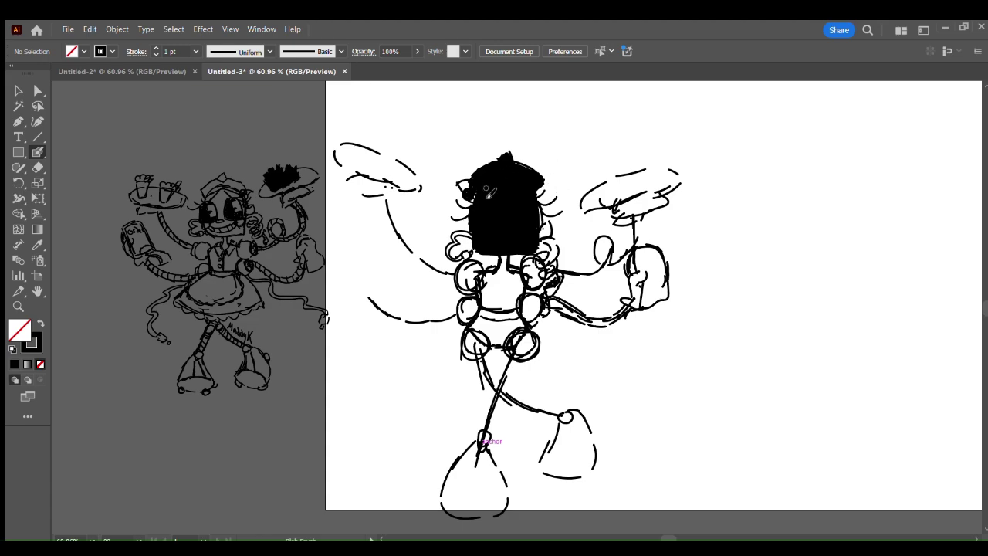
pyautogui.hotkey('ctrl', 'z')
pyautogui.hotkey('ctrl', 'z')
pyautogui.hotkey('ctrl', 'z')
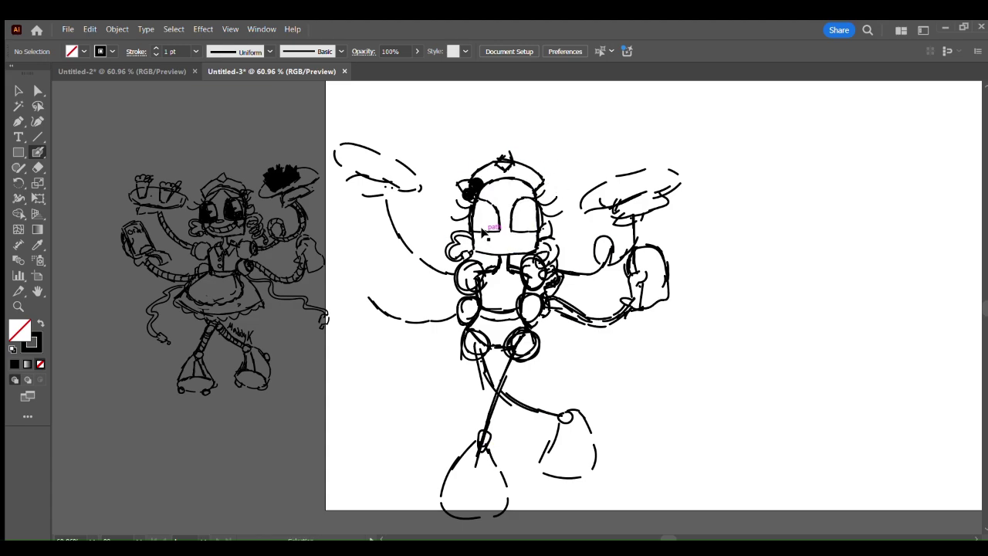
pyautogui.moveTo(476, 190); pyautogui.dragTo(473, 243)
pyautogui.moveTo(474, 193)
pyautogui.mouseDown()
pyautogui.moveTo(485, 173)
pyautogui.moveTo(537, 176)
pyautogui.moveTo(521, 183)
pyautogui.moveTo(503, 229)
pyautogui.mouseUp()
pyautogui.hotkey('ctrl', 'z')
pyautogui.hotkey('ctrl', 'z')
pyautogui.hotkey('ctrl', 'z')
pyautogui.hotkey('ctrl', 'z')
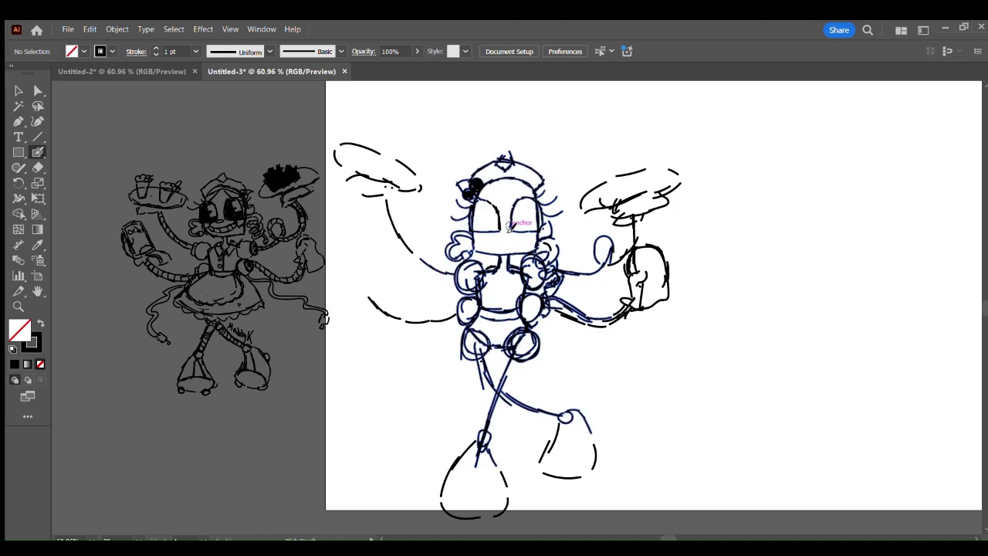
# Fill both eyes, the neck and the torso down to the waist with solid black.
pyautogui.moveTo(469, 230)
pyautogui.mouseDown()
pyautogui.moveTo(488, 206)
pyautogui.moveTo(472, 210)
pyautogui.moveTo(534, 231)
pyautogui.mouseUp()
pyautogui.moveTo(534, 227); pyautogui.dragTo(520, 206)
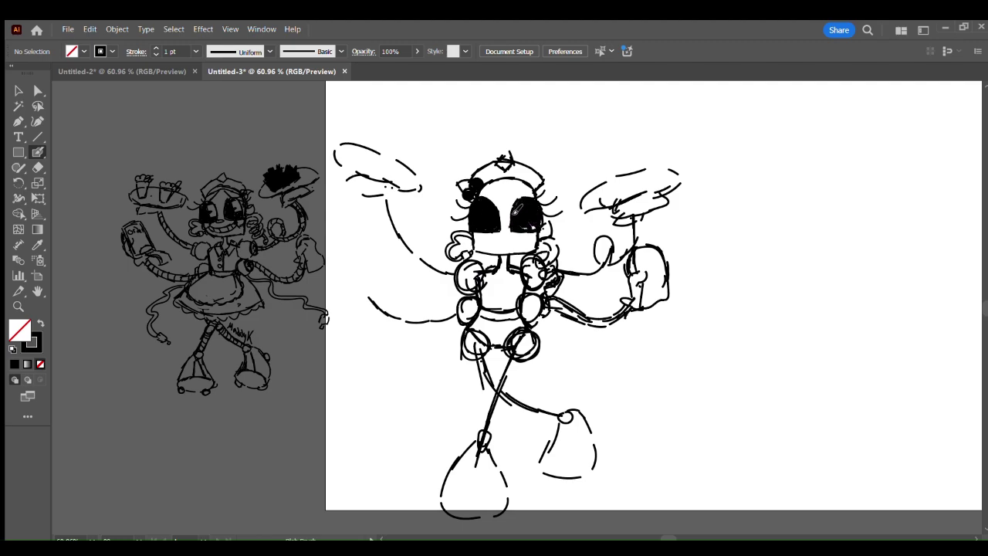
pyautogui.moveTo(450, 274)
pyautogui.mouseDown()
pyautogui.moveTo(504, 260)
pyautogui.moveTo(485, 279)
pyautogui.moveTo(480, 309)
pyautogui.moveTo(499, 310)
pyautogui.moveTo(482, 283)
pyautogui.moveTo(519, 275)
pyautogui.mouseUp()
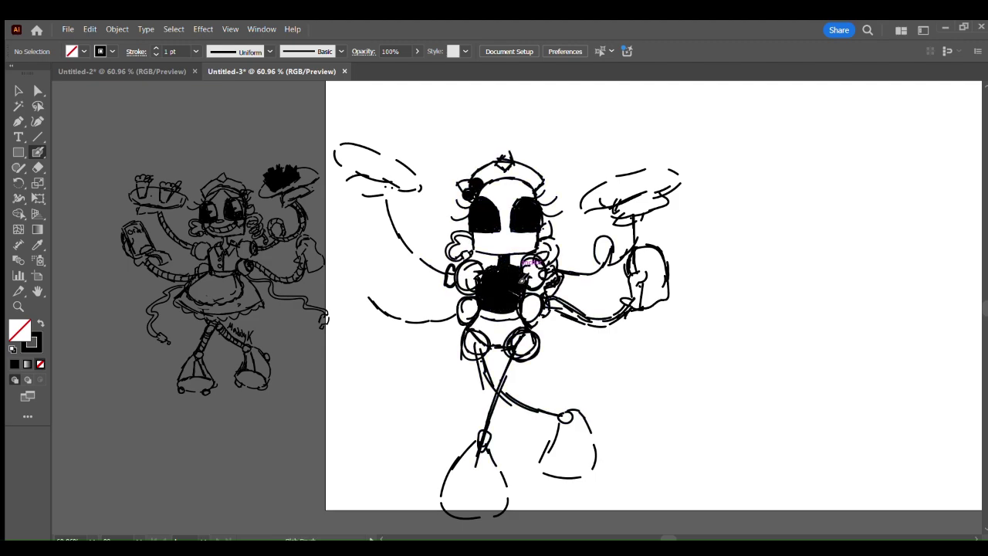
pyautogui.moveTo(483, 317); pyautogui.dragTo(515, 317)
# Try sketching a hand with a menu at the end of the open lower arm.
pyautogui.moveTo(365, 298); pyautogui.dragTo(364, 290)
pyautogui.moveTo(334, 270)
pyautogui.mouseDown()
pyautogui.moveTo(333, 237)
pyautogui.moveTo(367, 255)
pyautogui.moveTo(343, 250)
pyautogui.moveTo(340, 235)
pyautogui.moveTo(379, 249)
pyautogui.moveTo(353, 239)
pyautogui.mouseUp()
pyautogui.hotkey('ctrl', 'z')
pyautogui.hotkey('ctrl', 'z')
pyautogui.hotkey('ctrl', 'z')
pyautogui.hotkey('ctrl', 'z')
pyautogui.hotkey('ctrl', 'z')
# Draw the open lower arm's hand holding a tilted rectangular menu, with a curved flap extending from it.
pyautogui.moveTo(338, 253)
pyautogui.mouseDown()
pyautogui.moveTo(350, 288)
pyautogui.moveTo(351, 244)
pyautogui.mouseUp()
pyautogui.moveTo(362, 282); pyautogui.dragTo(378, 270)
pyautogui.moveTo(373, 277); pyautogui.dragTo(404, 291)
pyautogui.moveTo(332, 259)
pyautogui.mouseDown()
pyautogui.moveTo(349, 280)
pyautogui.moveTo(352, 238)
pyautogui.mouseUp()
pyautogui.moveTo(340, 251)
pyautogui.mouseDown()
pyautogui.moveTo(344, 288)
pyautogui.moveTo(367, 283)
pyautogui.moveTo(369, 303)
pyautogui.moveTo(359, 297)
pyautogui.moveTo(381, 319)
pyautogui.moveTo(456, 317)
pyautogui.mouseUp()
pyautogui.hotkey('ctrl', 'z')
pyautogui.hotkey('ctrl', 'z')
pyautogui.hotkey('ctrl', 'z')
pyautogui.hotkey('ctrl', 'z')
pyautogui.hotkey('ctrl', 'z')
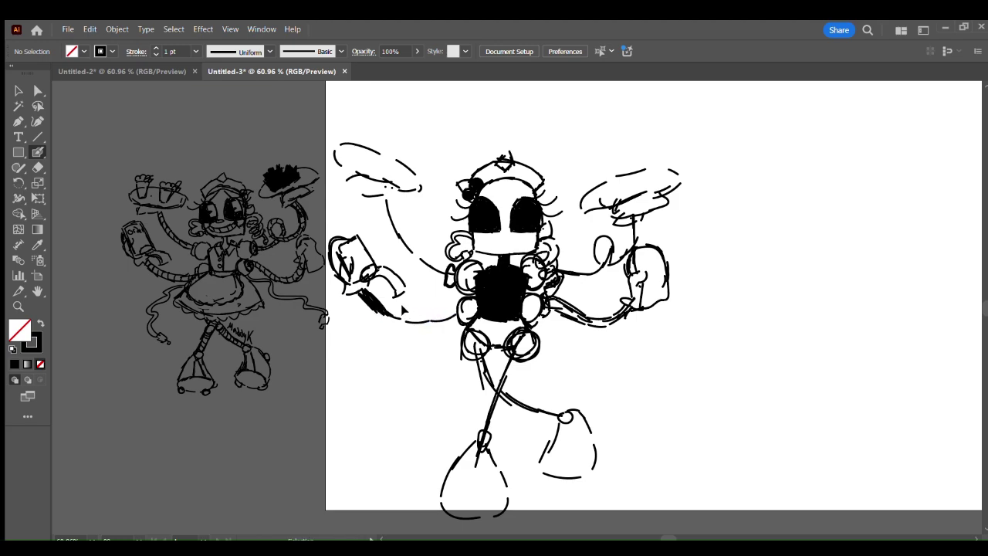
# Fill the menu, the hand holding it and the curved flap with solid black.
pyautogui.moveTo(347, 287)
pyautogui.mouseDown()
pyautogui.moveTo(340, 243)
pyautogui.moveTo(343, 270)
pyautogui.moveTo(363, 258)
pyautogui.moveTo(347, 248)
pyautogui.mouseUp()
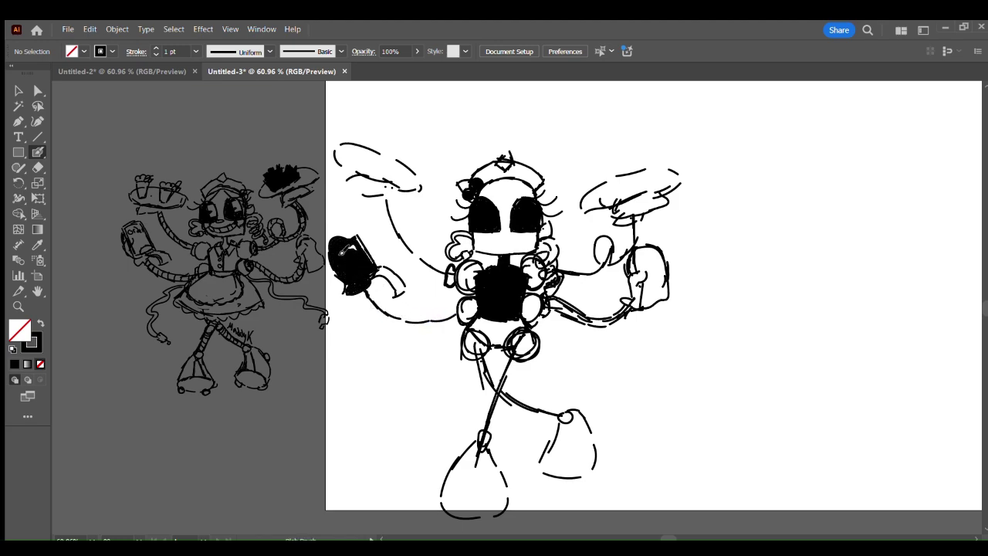
pyautogui.moveTo(351, 293)
pyautogui.mouseDown()
pyautogui.moveTo(385, 270)
pyautogui.moveTo(397, 297)
pyautogui.moveTo(386, 270)
pyautogui.moveTo(372, 266)
pyautogui.moveTo(380, 247)
pyautogui.moveTo(377, 267)
pyautogui.moveTo(399, 291)
pyautogui.mouseUp()
pyautogui.moveTo(349, 246)
pyautogui.mouseDown()
pyautogui.moveTo(359, 238)
pyautogui.moveTo(329, 247)
pyautogui.moveTo(337, 238)
pyautogui.mouseUp()
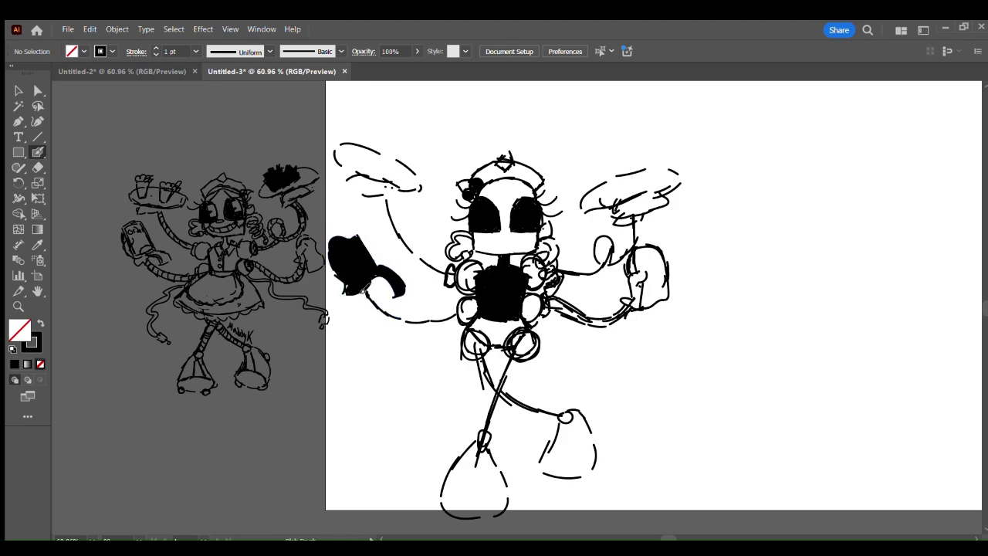
# Erase the stray stroke ends around the edges of the filled menu and hand.
pyautogui.hotkey('shift', 'e')
pyautogui.scroll(5, 355, 260)
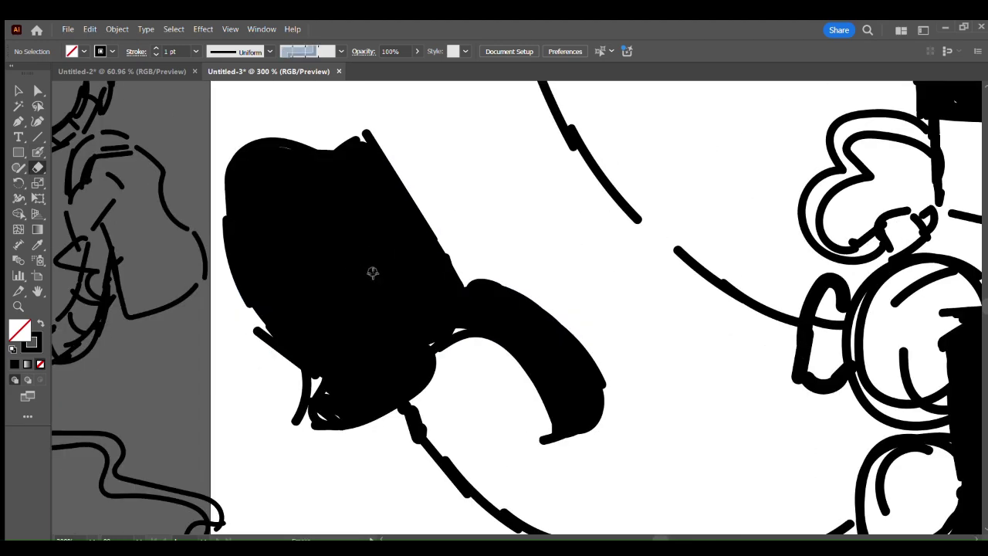
pyautogui.moveTo(255, 324)
pyautogui.mouseDown()
pyautogui.moveTo(306, 386)
pyautogui.moveTo(302, 412)
pyautogui.moveTo(304, 401)
pyautogui.mouseUp()
pyautogui.moveTo(468, 336)
pyautogui.mouseDown()
pyautogui.moveTo(435, 347)
pyautogui.moveTo(484, 348)
pyautogui.moveTo(469, 338)
pyautogui.moveTo(516, 363)
pyautogui.mouseUp()
pyautogui.moveTo(611, 399)
pyautogui.mouseDown()
pyautogui.moveTo(589, 350)
pyautogui.moveTo(597, 364)
pyautogui.mouseUp()
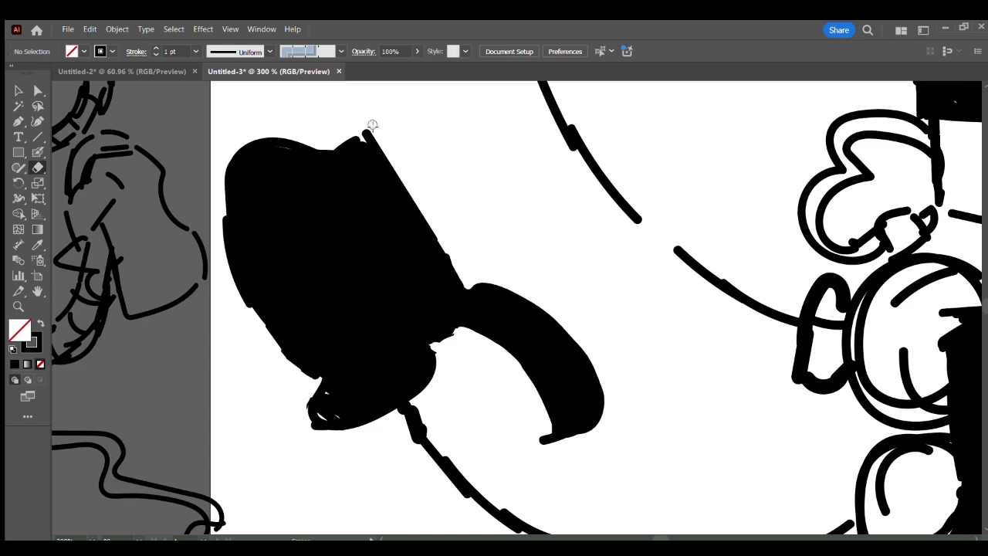
# Paint over the small gaps and notches along the edges of the black menu and hand.
pyautogui.hotkey('shift', 'b')
pyautogui.moveTo(278, 148); pyautogui.dragTo(290, 150)
pyautogui.moveTo(329, 387); pyautogui.dragTo(321, 416)
pyautogui.moveTo(355, 144); pyautogui.dragTo(365, 138)
# Draw a flared skirt from the waist with a scalloped hem and a curved apron line inside it.
pyautogui.scroll(-4, 417, 187)
pyautogui.scroll(1, 424, 234)
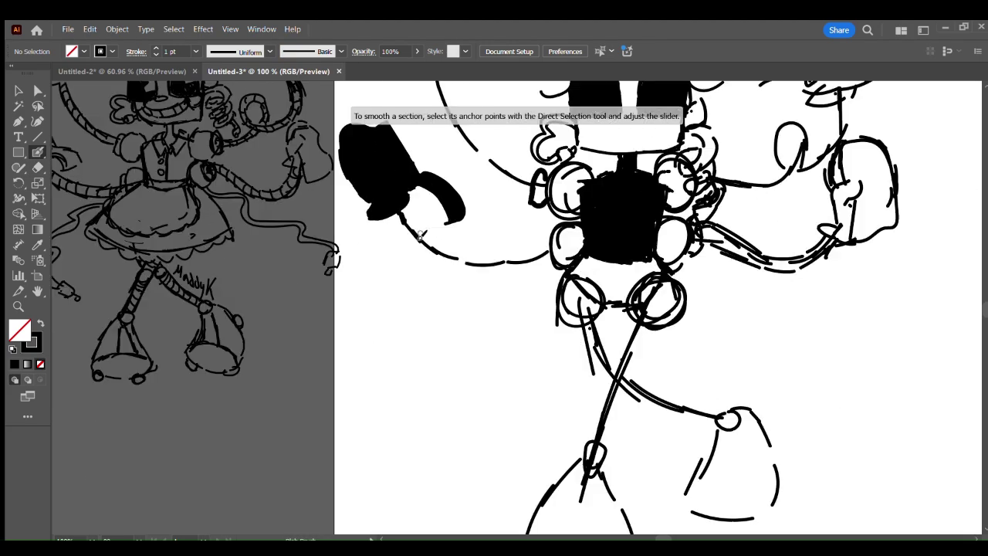
pyautogui.scroll(-3, 466, 220)
pyautogui.scroll(3, 462, 231)
pyautogui.scroll(-1, 437, 237)
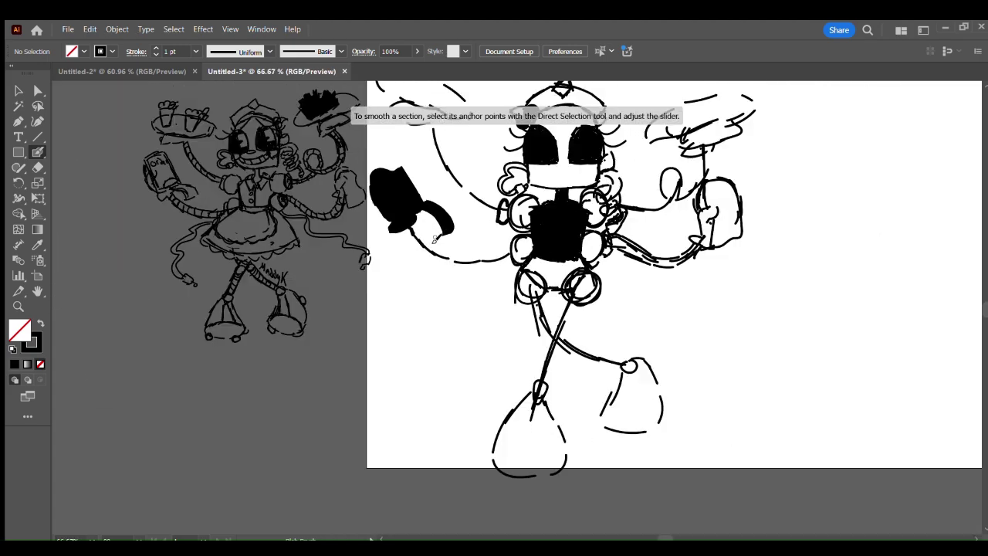
pyautogui.moveTo(417, 241)
pyautogui.mouseDown()
pyautogui.moveTo(502, 260)
pyautogui.moveTo(459, 266)
pyautogui.moveTo(497, 258)
pyautogui.moveTo(474, 265)
pyautogui.moveTo(513, 255)
pyautogui.moveTo(507, 239)
pyautogui.moveTo(507, 254)
pyautogui.moveTo(534, 251)
pyautogui.moveTo(471, 319)
pyautogui.mouseUp()
pyautogui.hotkey('ctrl', 'z')
pyautogui.moveTo(479, 324)
pyautogui.mouseDown()
pyautogui.moveTo(548, 342)
pyautogui.moveTo(616, 327)
pyautogui.mouseUp()
pyautogui.moveTo(587, 259)
pyautogui.mouseDown()
pyautogui.moveTo(619, 293)
pyautogui.moveTo(635, 329)
pyautogui.mouseUp()
pyautogui.moveTo(471, 315)
pyautogui.mouseDown()
pyautogui.moveTo(498, 344)
pyautogui.moveTo(599, 345)
pyautogui.moveTo(631, 309)
pyautogui.mouseUp()
pyautogui.moveTo(507, 267)
pyautogui.mouseDown()
pyautogui.moveTo(485, 312)
pyautogui.moveTo(475, 307)
pyautogui.moveTo(549, 319)
pyautogui.mouseUp()
pyautogui.moveTo(556, 318); pyautogui.dragTo(585, 274)
# Thicken the arms and fill the puffy sleeves, raised hand and entire skirt with solid black.
pyautogui.moveTo(548, 235)
pyautogui.mouseDown()
pyautogui.moveTo(520, 228)
pyautogui.moveTo(516, 210)
pyautogui.moveTo(540, 199)
pyautogui.moveTo(531, 214)
pyautogui.moveTo(467, 185)
pyautogui.moveTo(432, 127)
pyautogui.moveTo(488, 204)
pyautogui.mouseUp()
pyautogui.moveTo(445, 103)
pyautogui.mouseDown()
pyautogui.moveTo(433, 129)
pyautogui.moveTo(390, 109)
pyautogui.moveTo(440, 112)
pyautogui.moveTo(414, 113)
pyautogui.mouseUp()
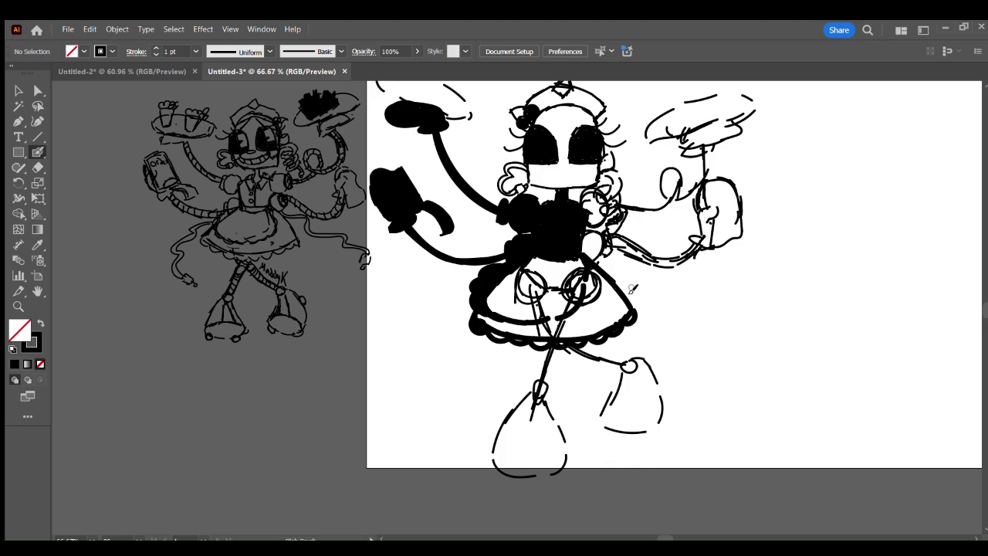
pyautogui.moveTo(537, 264)
pyautogui.mouseDown()
pyautogui.moveTo(573, 278)
pyautogui.moveTo(580, 264)
pyautogui.moveTo(620, 305)
pyautogui.moveTo(613, 330)
pyautogui.moveTo(544, 339)
pyautogui.moveTo(523, 339)
pyautogui.moveTo(517, 324)
pyautogui.moveTo(503, 338)
pyautogui.moveTo(542, 334)
pyautogui.moveTo(577, 312)
pyautogui.moveTo(553, 284)
pyautogui.moveTo(612, 310)
pyautogui.moveTo(585, 241)
pyautogui.moveTo(618, 239)
pyautogui.moveTo(598, 240)
pyautogui.moveTo(663, 264)
pyautogui.moveTo(693, 252)
pyautogui.mouseUp()
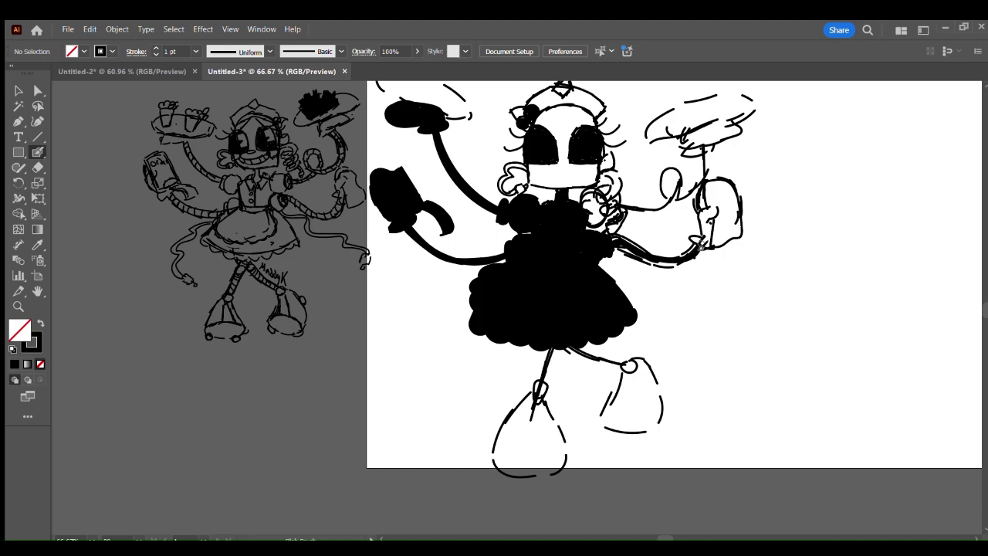
# Undo the last arm stroke and erase the rough lower arm leading to the mitt-like hand.
pyautogui.hotkey('ctrl', 'z')
pyautogui.hotkey('shift', 'e')
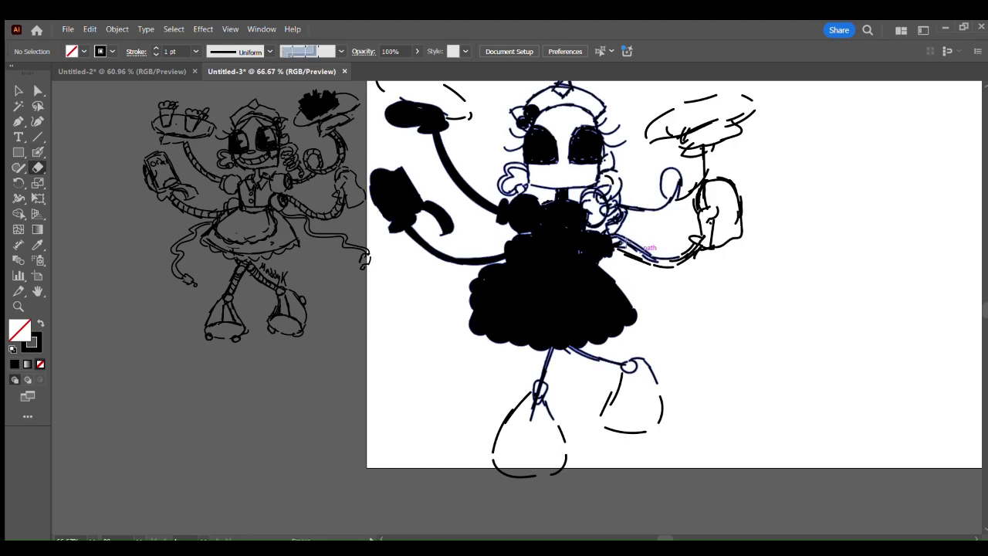
pyautogui.moveTo(622, 246)
pyautogui.mouseDown()
pyautogui.moveTo(671, 261)
pyautogui.moveTo(698, 253)
pyautogui.mouseUp()
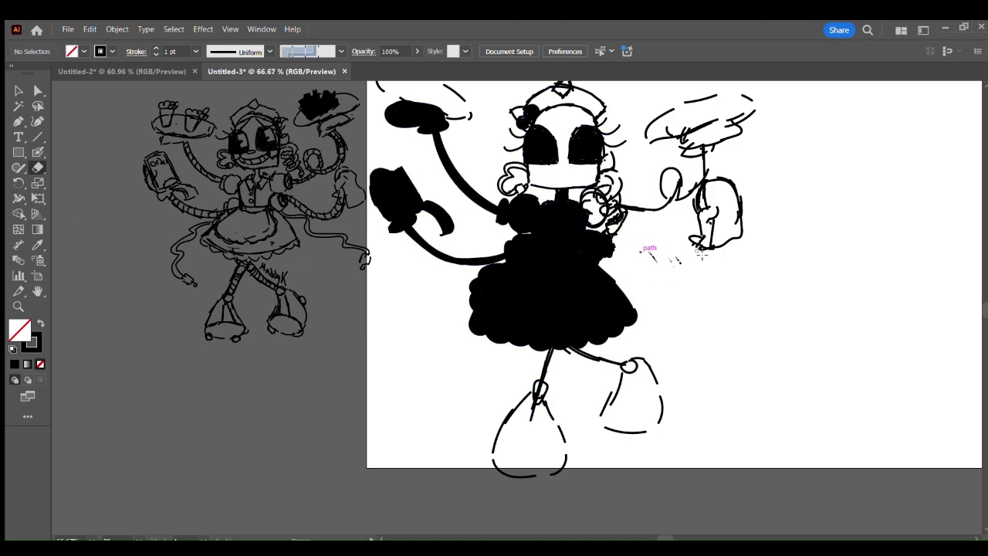
# Redraw the erased lower arm as a thick black curve and fill its mitt-like hand solid black.
pyautogui.click(36, 152)
pyautogui.moveTo(613, 247)
pyautogui.mouseDown()
pyautogui.moveTo(685, 265)
pyautogui.moveTo(701, 248)
pyautogui.mouseUp()
pyautogui.moveTo(613, 245)
pyautogui.mouseDown()
pyautogui.moveTo(675, 266)
pyautogui.moveTo(696, 257)
pyautogui.moveTo(694, 241)
pyautogui.moveTo(711, 251)
pyautogui.moveTo(707, 191)
pyautogui.moveTo(726, 199)
pyautogui.moveTo(718, 219)
pyautogui.moveTo(711, 212)
pyautogui.moveTo(729, 187)
pyautogui.moveTo(737, 250)
pyautogui.moveTo(714, 244)
pyautogui.moveTo(704, 204)
pyautogui.moveTo(712, 248)
pyautogui.moveTo(730, 218)
pyautogui.moveTo(712, 199)
pyautogui.moveTo(734, 220)
pyautogui.moveTo(710, 211)
pyautogui.mouseUp()
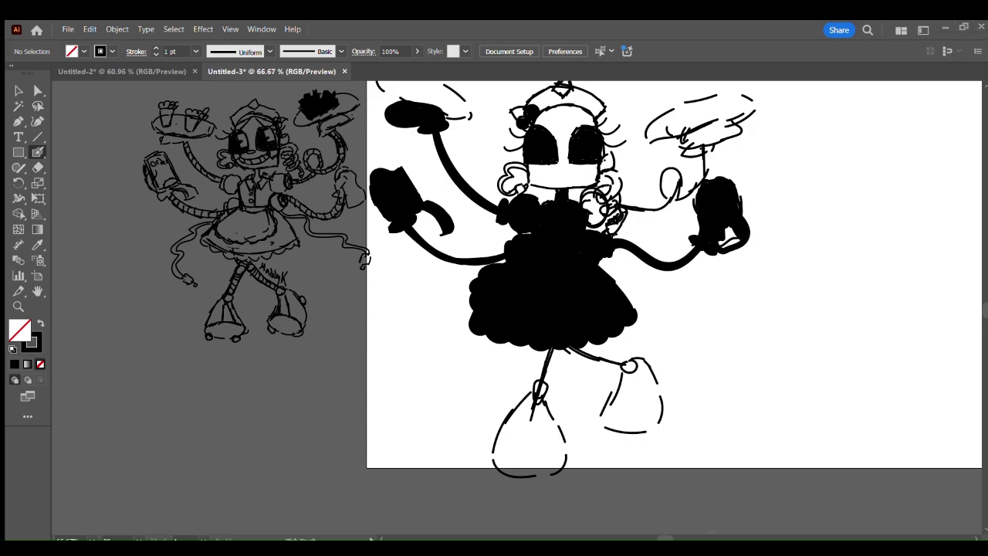
pyautogui.moveTo(704, 246); pyautogui.dragTo(737, 240)
# Try erasing the rough straight leg and its bell-shaped foot below the skirt.
pyautogui.moveTo(570, 382)
pyautogui.mouseDown()
pyautogui.moveTo(593, 420)
pyautogui.moveTo(584, 443)
pyautogui.mouseUp()
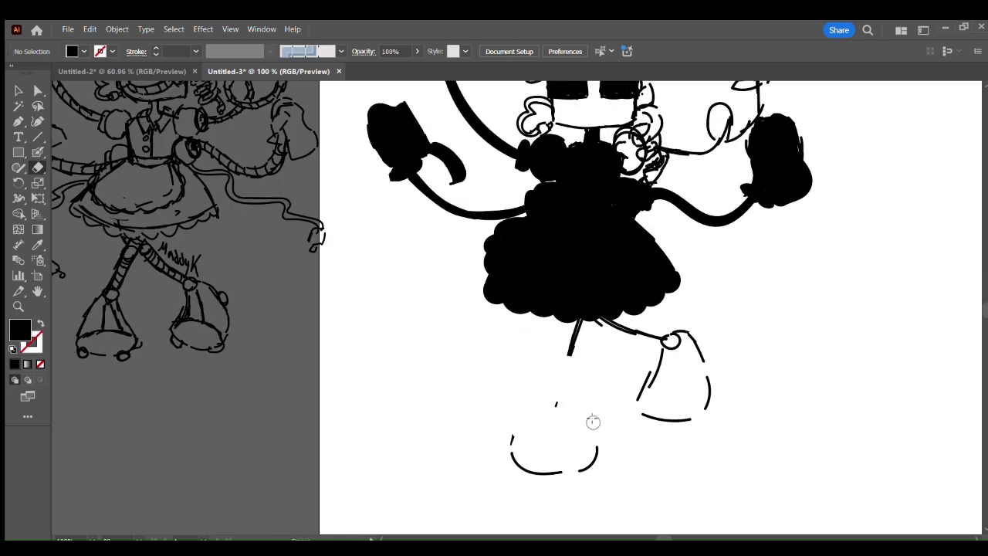
pyautogui.moveTo(556, 403)
pyautogui.mouseDown()
pyautogui.moveTo(507, 474)
pyautogui.moveTo(598, 478)
pyautogui.mouseUp()
pyautogui.hotkey('ctrl', 'z')
pyautogui.hotkey('ctrl', 'z')
pyautogui.hotkey('ctrl', 'z')
pyautogui.hotkey('ctrl', 'z')
pyautogui.hotkey('ctrl', 'z')
pyautogui.hotkey('ctrl', 'z')
# Erase the rough lower legs and both feet beneath the skirt.
pyautogui.click(565, 283)
pyautogui.hotkey('ctrl', 'z')
pyautogui.moveTo(553, 376)
pyautogui.mouseDown()
pyautogui.moveTo(560, 476)
pyautogui.moveTo(564, 367)
pyautogui.moveTo(573, 418)
pyautogui.moveTo(669, 362)
pyautogui.moveTo(714, 410)
pyautogui.moveTo(644, 424)
pyautogui.moveTo(712, 379)
pyautogui.mouseUp()
pyautogui.scroll(-3, 656, 351)
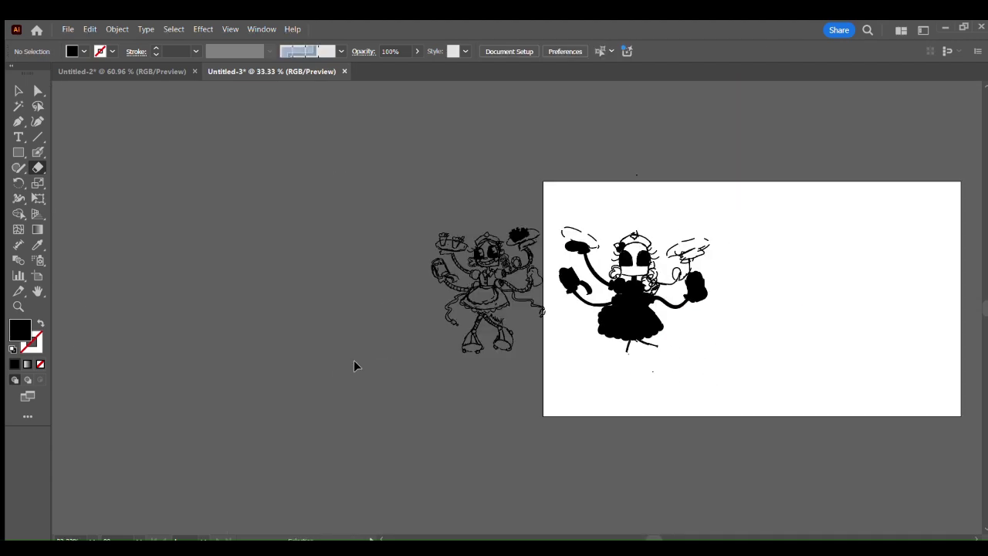
# Paste a copy of the figure with its rough legs and move it off the artboard beside the concept sketch.
pyautogui.hotkey('ctrl', 'v')
pyautogui.press('v')
pyautogui.moveTo(527, 289); pyautogui.dragTo(279, 295)
pyautogui.scroll(2, 679, 366)
pyautogui.click(36, 152)
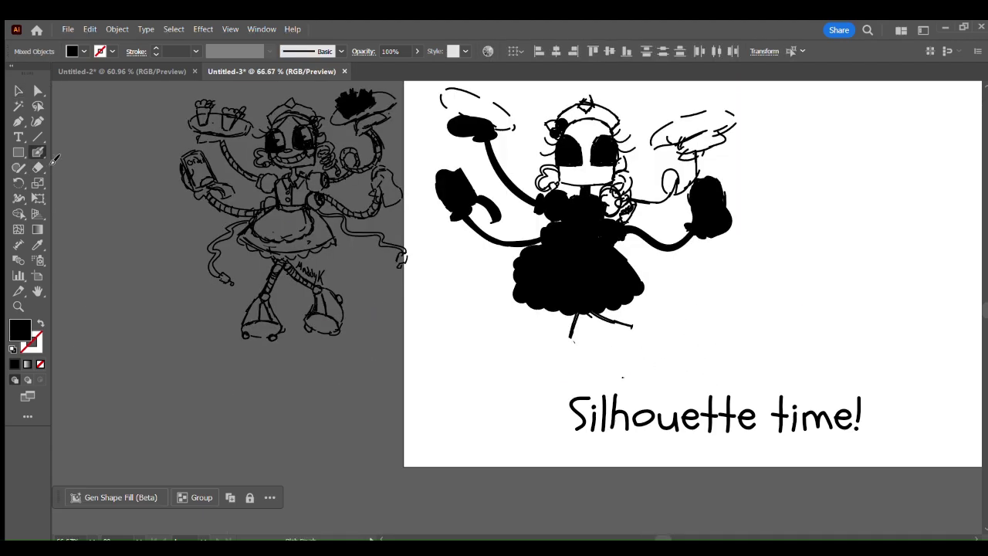
# Try redrawing the legs with round ankle joints and feet below the skirt.
pyautogui.moveTo(571, 323); pyautogui.dragTo(550, 406)
pyautogui.scroll(-1, 554, 390)
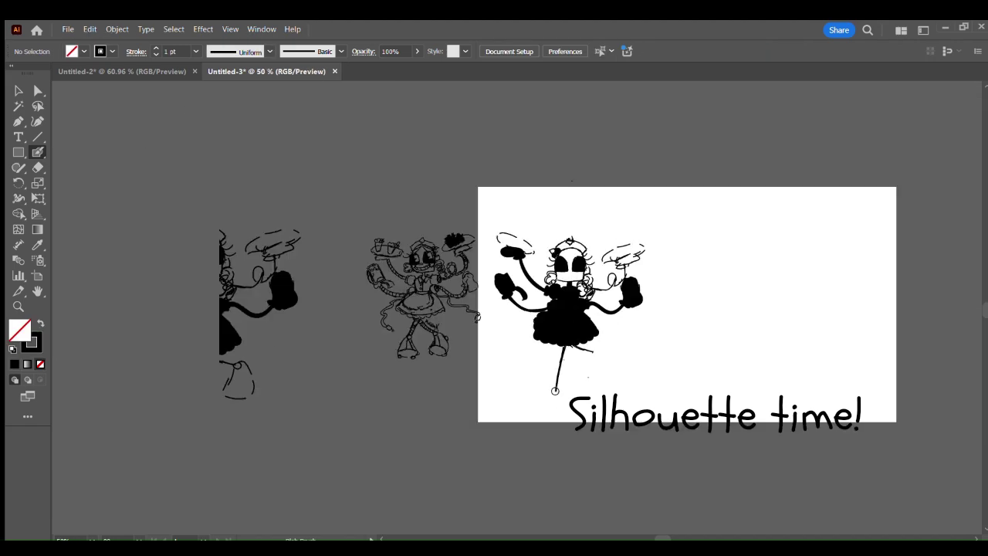
pyautogui.moveTo(604, 345); pyautogui.dragTo(606, 347)
pyautogui.moveTo(601, 346)
pyautogui.mouseDown()
pyautogui.moveTo(631, 372)
pyautogui.moveTo(625, 363)
pyautogui.mouseUp()
pyautogui.moveTo(620, 372)
pyautogui.mouseDown()
pyautogui.moveTo(610, 418)
pyautogui.moveTo(652, 412)
pyautogui.mouseUp()
pyautogui.moveTo(545, 395); pyautogui.dragTo(547, 396)
pyautogui.hotkey('ctrl', 'z')
pyautogui.hotkey('ctrl', 'z')
pyautogui.hotkey('ctrl', 'z')
pyautogui.hotkey('ctrl', 'z')
pyautogui.hotkey('ctrl', 'z')
pyautogui.hotkey('ctrl', 'z')
pyautogui.hotkey('ctrl', 'z')
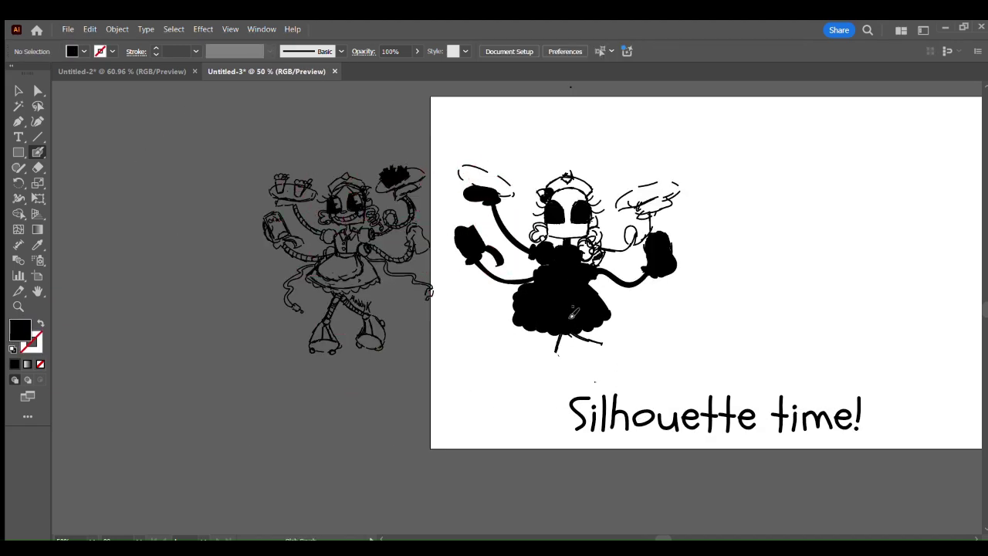
# Erase leftover leg lines under the skirt and place a pasted, scaled-down copy of the legged figure off the artboard.
pyautogui.hotkey('shift', 'e')
pyautogui.moveTo(561, 342); pyautogui.dragTo(580, 338)
pyautogui.hotkey('shift', 'b')
pyautogui.hotkey('ctrl', 'v')
pyautogui.press('v')
pyautogui.moveTo(500, 355)
pyautogui.mouseDown()
pyautogui.moveTo(221, 298)
pyautogui.moveTo(195, 368)
pyautogui.mouseUp()
pyautogui.moveTo(355, 164); pyautogui.dragTo(188, 326)
pyautogui.click(286, 331)
pyautogui.moveTo(122, 417); pyautogui.dragTo(182, 407)
pyautogui.click(324, 409)
# Draw two new spread legs from the skirt with round ankle joints and bell-shaped foot outlines.
pyautogui.hotkey('shift', 'b')
pyautogui.hotkey('shift', 'x')
pyautogui.moveTo(568, 312)
pyautogui.mouseDown()
pyautogui.moveTo(539, 392)
pyautogui.moveTo(525, 396)
pyautogui.moveTo(514, 427)
pyautogui.mouseUp()
pyautogui.moveTo(515, 433); pyautogui.dragTo(570, 432)
pyautogui.moveTo(538, 392); pyautogui.dragTo(566, 420)
pyautogui.moveTo(560, 337); pyautogui.dragTo(610, 374)
pyautogui.moveTo(609, 373); pyautogui.dragTo(584, 420)
pyautogui.moveTo(582, 426); pyautogui.dragTo(611, 434)
pyautogui.moveTo(614, 373); pyautogui.dragTo(628, 426)
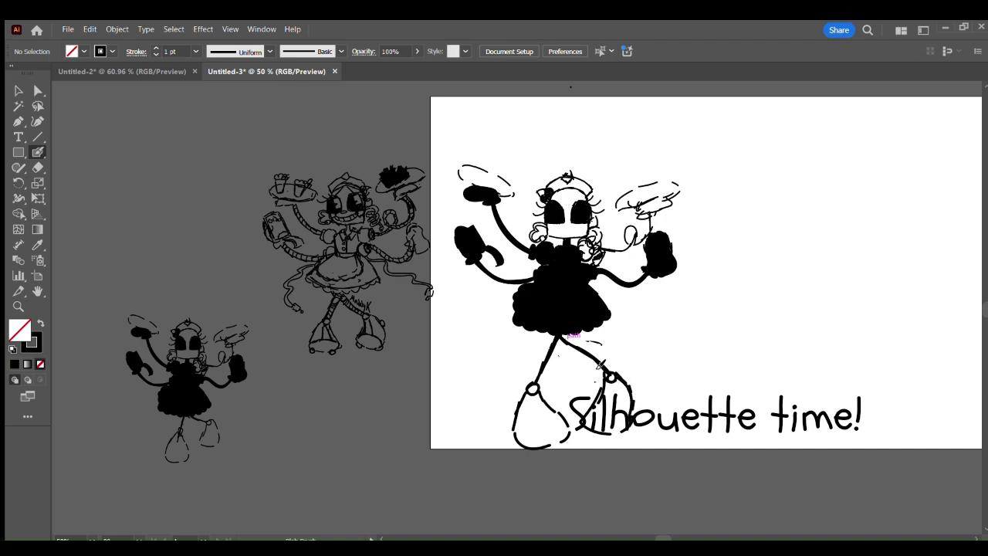
# Undo the last strokes of the raised leg, redraw it crossing from the skirt with a bell-shaped foot, and add small round wheels under both feet.
pyautogui.hotkey('ctrl', 'z')
pyautogui.hotkey('ctrl', 'z')
pyautogui.hotkey('ctrl', 'z')
pyautogui.hotkey('ctrl', 'z')
pyautogui.hotkey('ctrl', 'z')
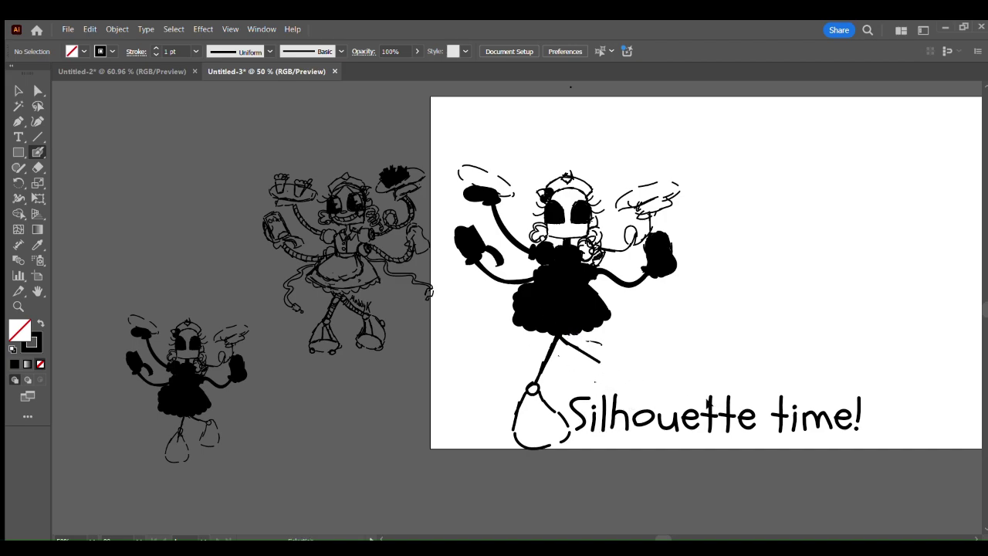
pyautogui.moveTo(547, 334)
pyautogui.mouseDown()
pyautogui.moveTo(556, 349)
pyautogui.moveTo(609, 375)
pyautogui.mouseUp()
pyautogui.moveTo(603, 376)
pyautogui.mouseDown()
pyautogui.moveTo(596, 420)
pyautogui.moveTo(619, 368)
pyautogui.mouseUp()
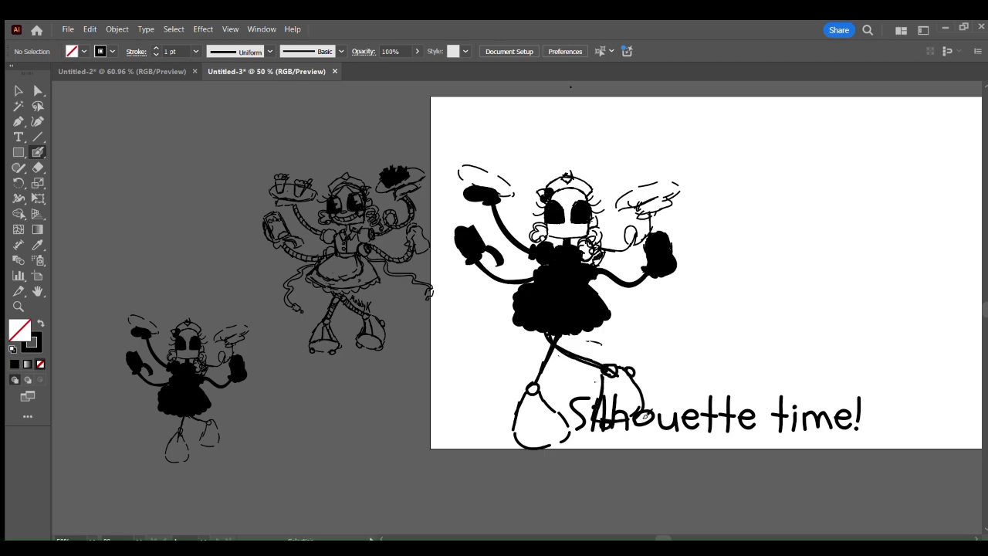
pyautogui.moveTo(560, 445); pyautogui.dragTo(541, 452)
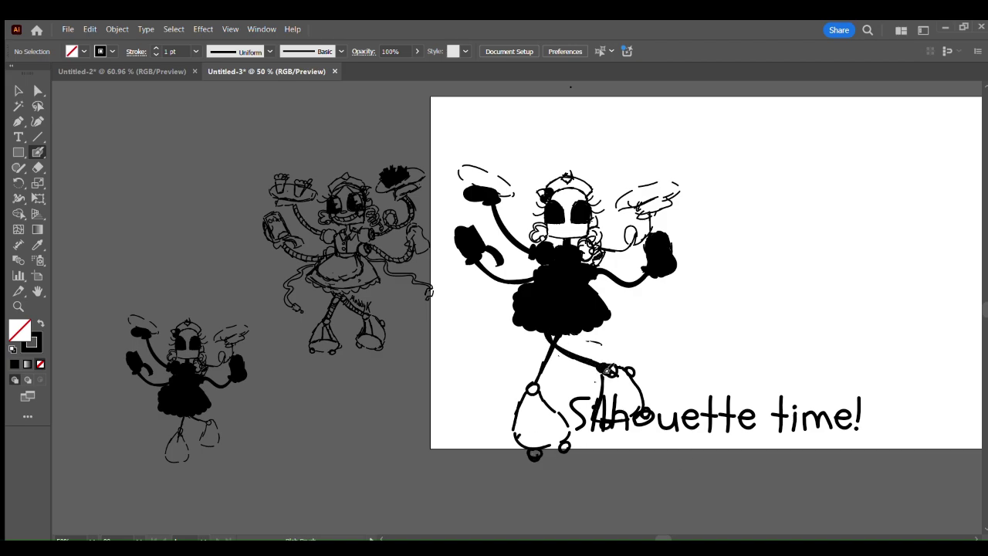
# Fill both bell-shaped feet and their wheels solid black, trimming the front foot's lower wheel with the eraser.
pyautogui.moveTo(610, 369)
pyautogui.mouseDown()
pyautogui.moveTo(601, 408)
pyautogui.moveTo(608, 371)
pyautogui.moveTo(608, 411)
pyautogui.moveTo(620, 397)
pyautogui.moveTo(608, 423)
pyautogui.moveTo(640, 409)
pyautogui.moveTo(621, 378)
pyautogui.moveTo(604, 412)
pyautogui.moveTo(636, 396)
pyautogui.mouseUp()
pyautogui.hotkey('ctrl', 'z')
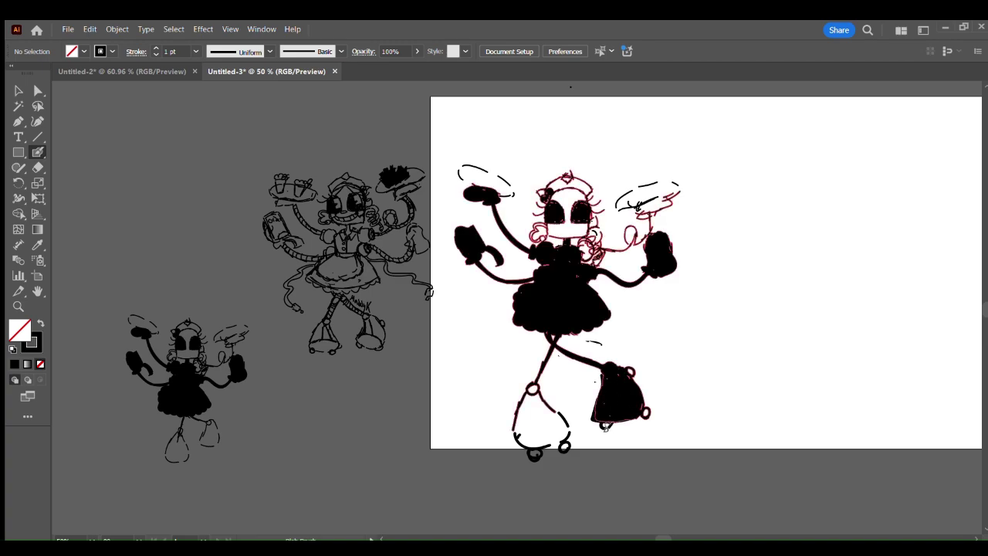
pyautogui.hotkey('shift', 'e')
pyautogui.moveTo(515, 461); pyautogui.dragTo(540, 459)
pyautogui.hotkey('shift', 'b')
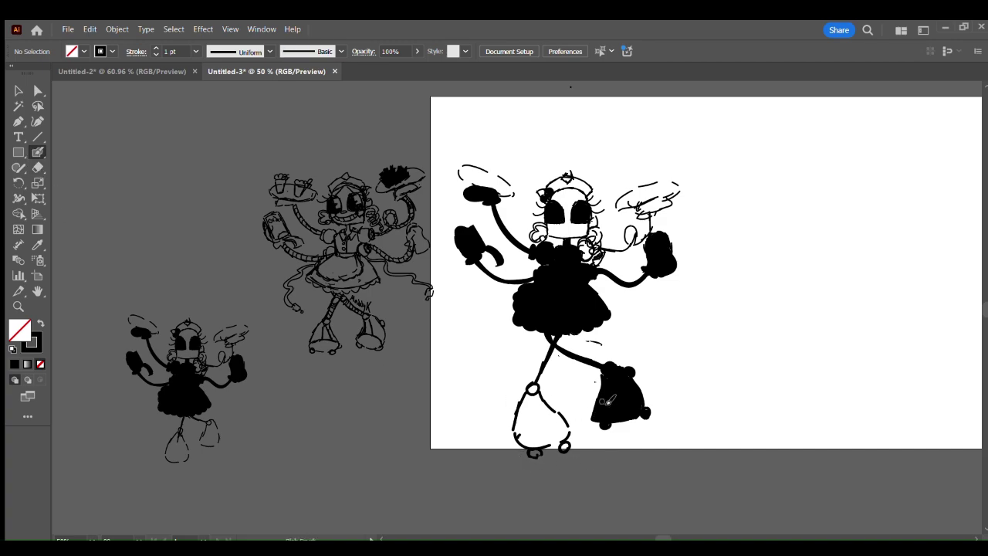
pyautogui.moveTo(526, 400)
pyautogui.mouseDown()
pyautogui.moveTo(565, 441)
pyautogui.moveTo(528, 408)
pyautogui.moveTo(549, 357)
pyautogui.moveTo(532, 417)
pyautogui.moveTo(541, 436)
pyautogui.mouseUp()
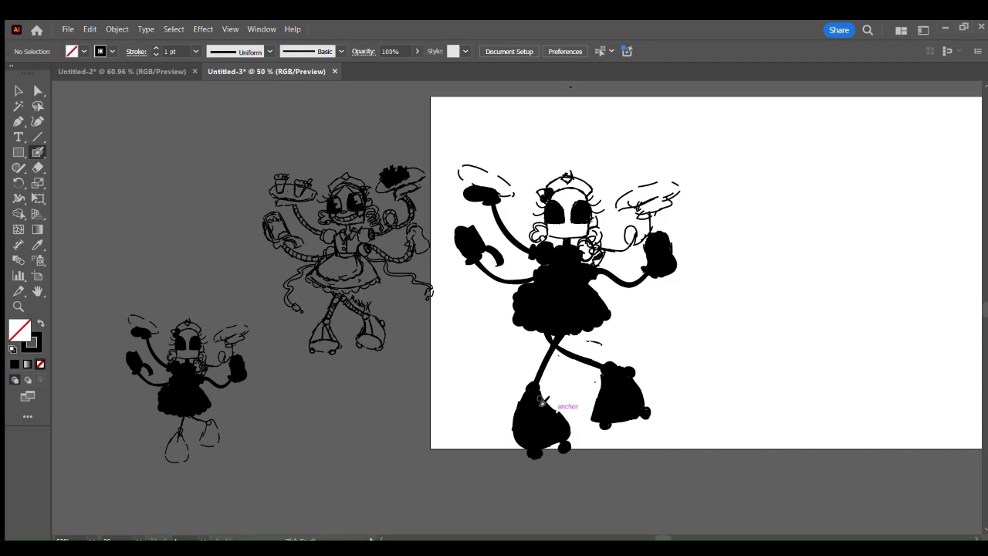
# Trim the rough, bumpy edges of the two black feet with the Eraser tool.
pyautogui.hotkey('ctrl', '+')
pyautogui.hotkey('ctrl', '+')
pyautogui.hotkey('shift', 'e')
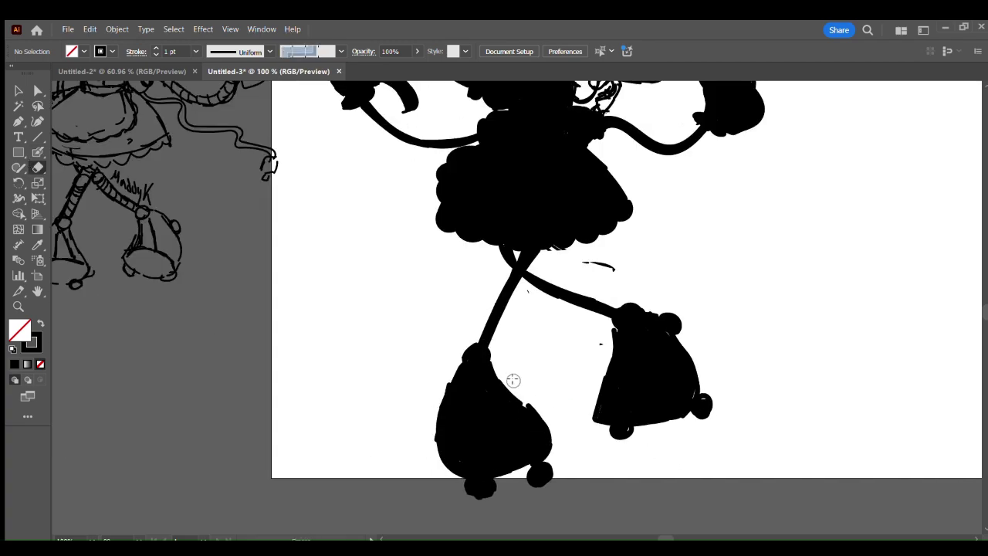
pyautogui.moveTo(544, 423); pyautogui.dragTo(522, 391)
pyautogui.moveTo(557, 436); pyautogui.dragTo(553, 455)
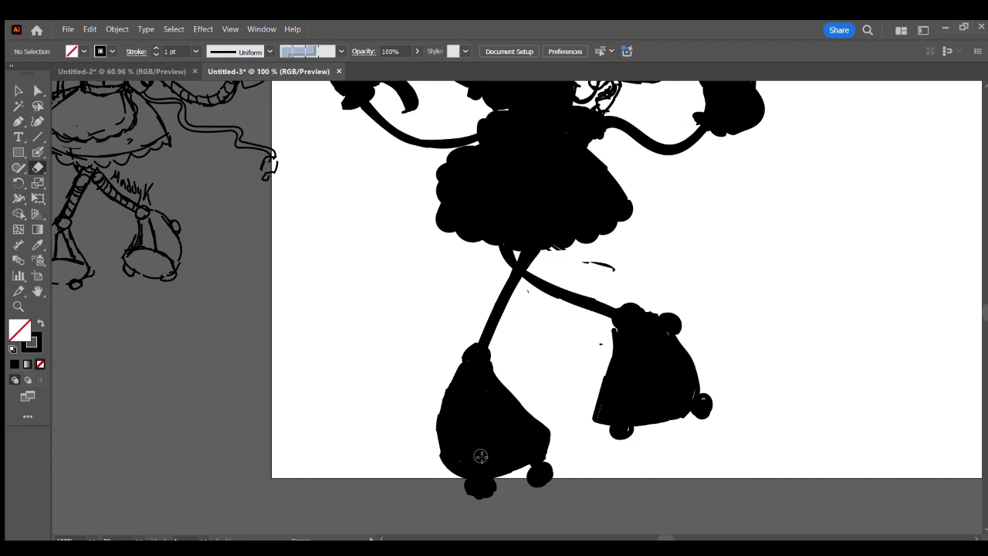
pyautogui.moveTo(638, 346)
pyautogui.mouseDown()
pyautogui.moveTo(533, 303)
pyautogui.moveTo(599, 327)
pyautogui.mouseUp()
# Fill the uneven spots on the feet and wheels with the Blob Brush and even out the thickness of the crossed legs.
pyautogui.hotkey('shift', 'b')
pyautogui.moveTo(608, 386)
pyautogui.mouseDown()
pyautogui.moveTo(601, 411)
pyautogui.moveTo(627, 423)
pyautogui.mouseUp()
pyautogui.moveTo(694, 393); pyautogui.dragTo(705, 404)
pyautogui.click(464, 461)
pyautogui.click(488, 395)
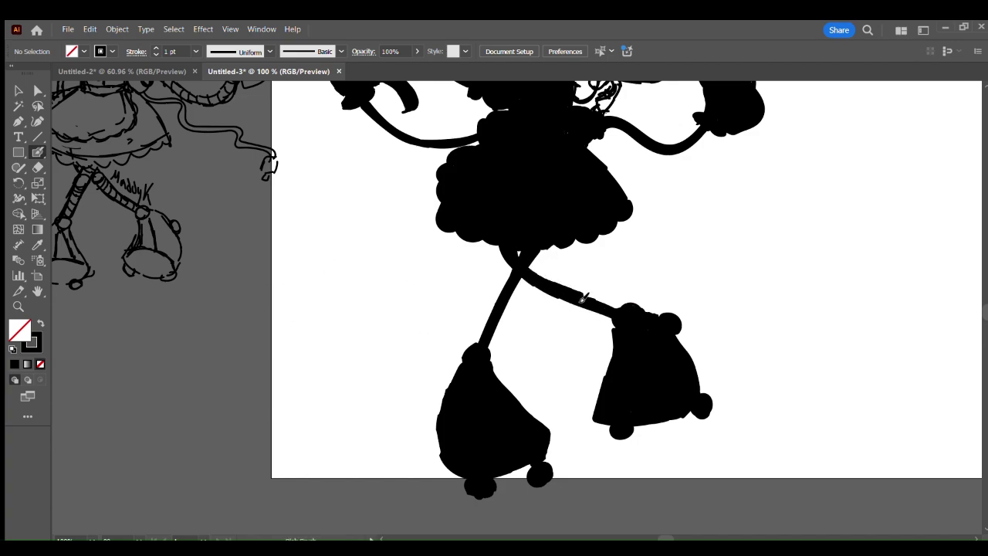
pyautogui.hotkey('shift', 'e')
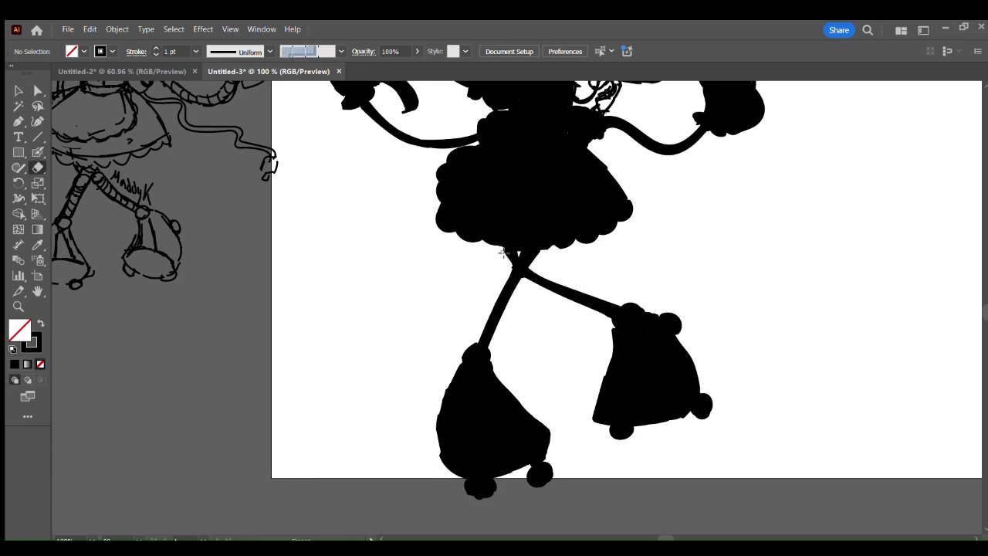
pyautogui.click(37, 156)
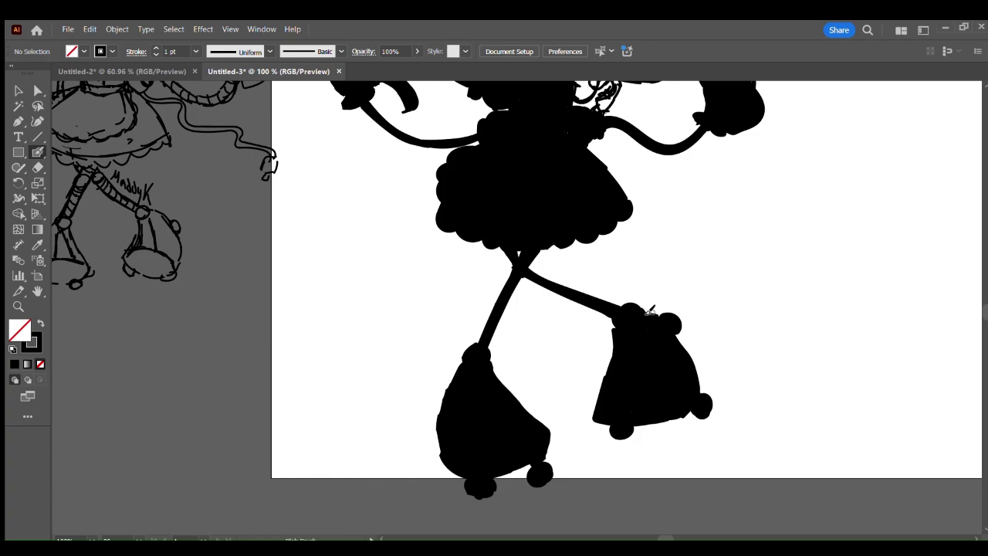
# Carve an inward curve into the inner side of each foot and smooth the front foot's outer edge.
pyautogui.hotkey('shift', 'e')
pyautogui.moveTo(617, 333)
pyautogui.mouseDown()
pyautogui.moveTo(599, 392)
pyautogui.moveTo(610, 377)
pyautogui.mouseUp()
pyautogui.moveTo(509, 374); pyautogui.dragTo(540, 415)
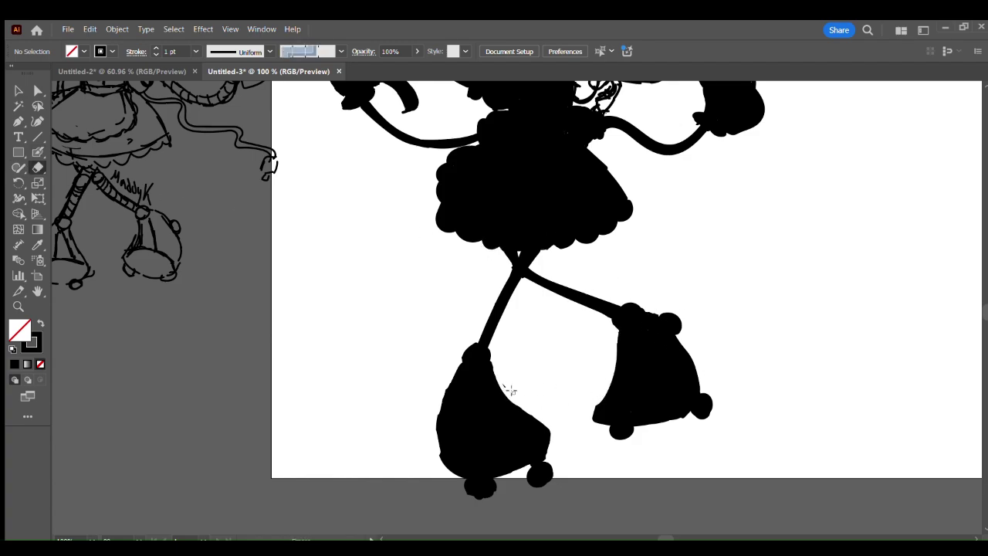
pyautogui.click(34, 153)
pyautogui.moveTo(445, 403); pyautogui.dragTo(444, 455)
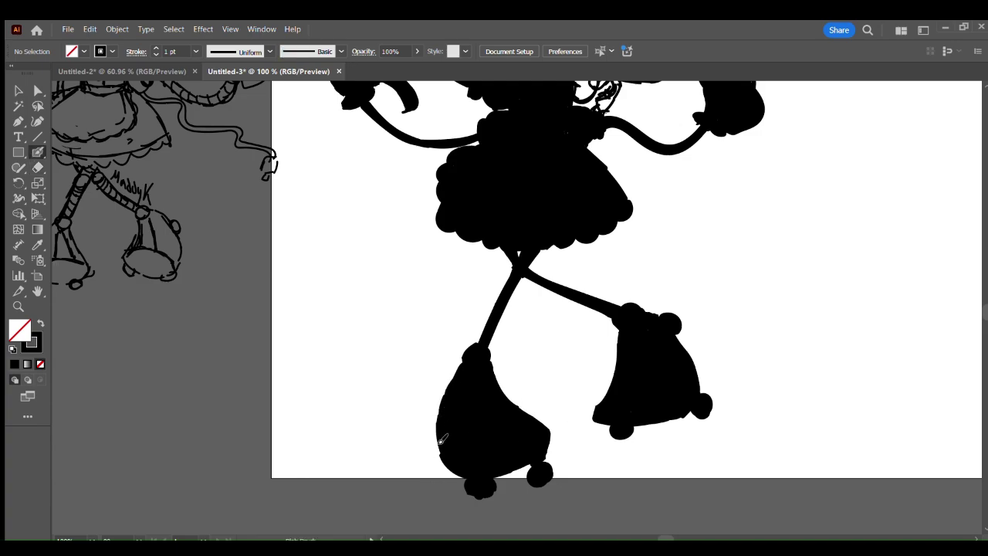
# Thicken the coiled upper arm with the Blob Brush and fill the hand under its plate solid black.
pyautogui.scroll(5, 625, 337)
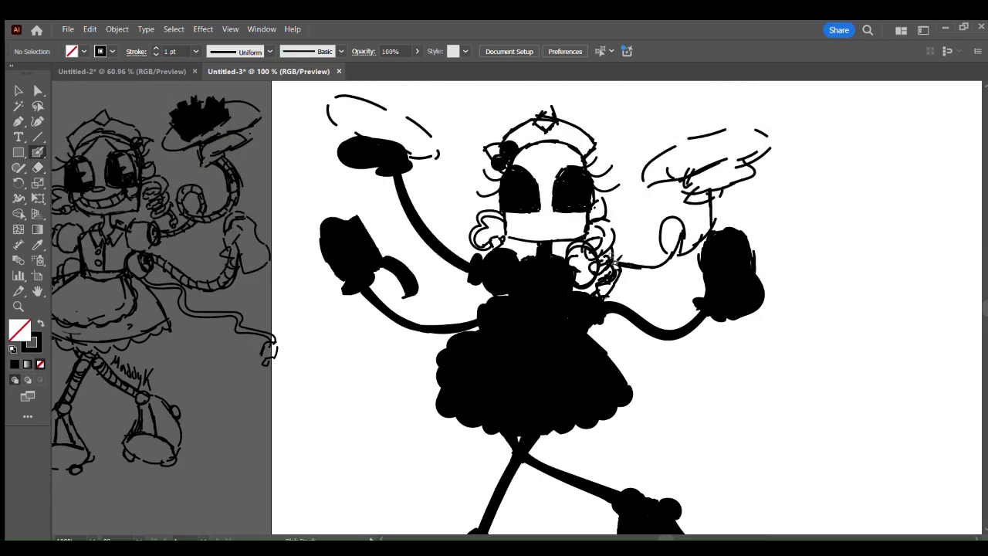
pyautogui.moveTo(595, 266)
pyautogui.mouseDown()
pyautogui.moveTo(674, 257)
pyautogui.moveTo(662, 249)
pyautogui.moveTo(714, 231)
pyautogui.moveTo(707, 244)
pyautogui.mouseUp()
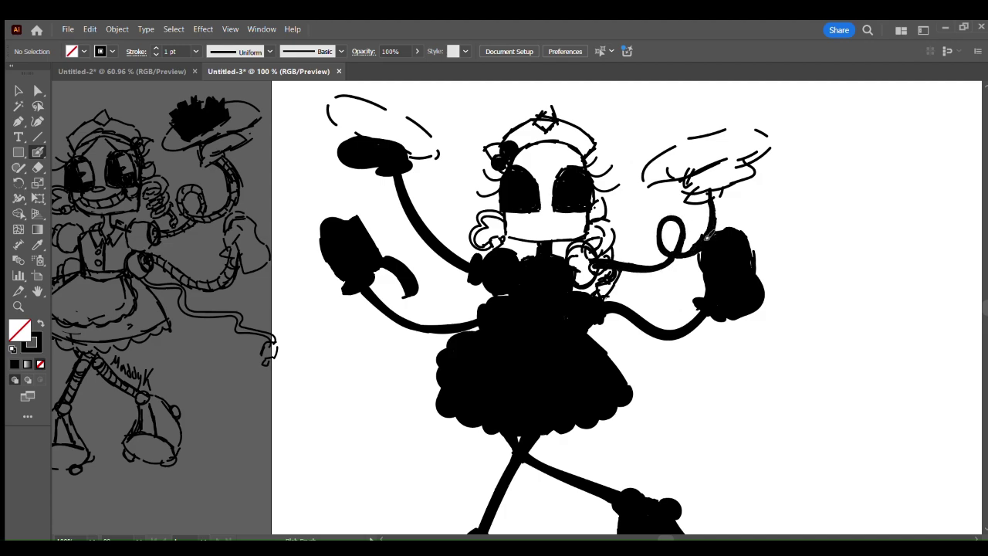
pyautogui.hotkey('shift', 'e')
pyautogui.press('b')
pyautogui.moveTo(710, 222)
pyautogui.mouseDown()
pyautogui.moveTo(707, 195)
pyautogui.moveTo(689, 198)
pyautogui.moveTo(683, 186)
pyautogui.moveTo(710, 171)
pyautogui.moveTo(714, 188)
pyautogui.moveTo(702, 190)
pyautogui.moveTo(745, 172)
pyautogui.mouseUp()
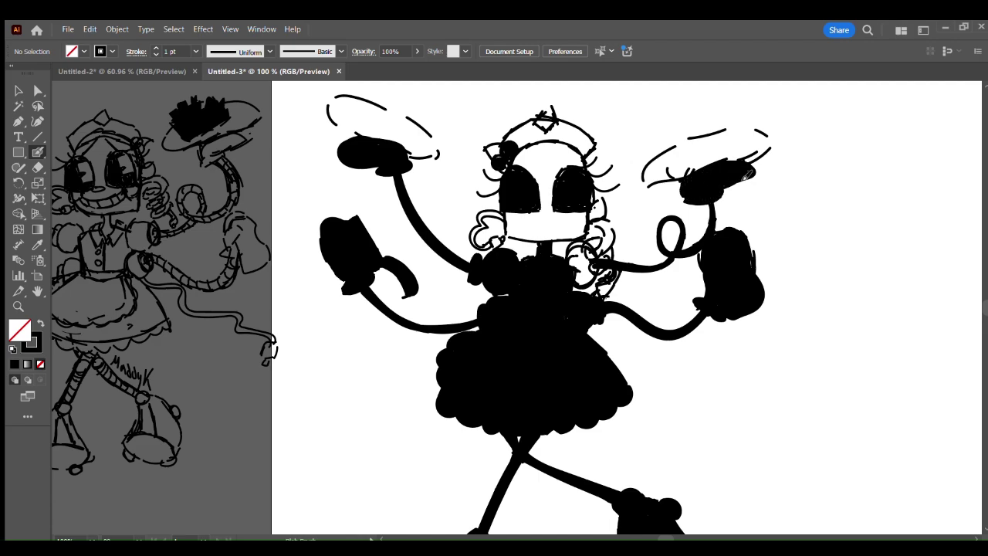
# Draw a spiky mound of food on the plate above the coiled arm and fill both solid black.
pyautogui.moveTo(655, 142)
pyautogui.mouseDown()
pyautogui.moveTo(662, 164)
pyautogui.moveTo(687, 143)
pyautogui.mouseUp()
pyautogui.moveTo(687, 143); pyautogui.dragTo(686, 160)
pyautogui.moveTo(688, 142); pyautogui.dragTo(724, 130)
pyautogui.moveTo(656, 138); pyautogui.dragTo(701, 118)
pyautogui.moveTo(711, 120); pyautogui.dragTo(724, 129)
pyautogui.moveTo(663, 163)
pyautogui.mouseDown()
pyautogui.moveTo(733, 145)
pyautogui.moveTo(738, 158)
pyautogui.moveTo(727, 134)
pyautogui.moveTo(722, 145)
pyautogui.moveTo(672, 142)
pyautogui.moveTo(657, 124)
pyautogui.moveTo(687, 142)
pyautogui.moveTo(697, 118)
pyautogui.moveTo(710, 126)
pyautogui.moveTo(667, 141)
pyautogui.moveTo(703, 124)
pyautogui.moveTo(685, 144)
pyautogui.moveTo(679, 138)
pyautogui.moveTo(732, 132)
pyautogui.moveTo(653, 145)
pyautogui.moveTo(703, 151)
pyautogui.moveTo(721, 138)
pyautogui.moveTo(741, 166)
pyautogui.moveTo(656, 159)
pyautogui.moveTo(674, 148)
pyautogui.moveTo(705, 158)
pyautogui.moveTo(689, 159)
pyautogui.moveTo(728, 136)
pyautogui.moveTo(767, 145)
pyautogui.moveTo(761, 137)
pyautogui.moveTo(743, 163)
pyautogui.moveTo(653, 164)
pyautogui.moveTo(646, 190)
pyautogui.moveTo(656, 167)
pyautogui.moveTo(659, 185)
pyautogui.moveTo(676, 170)
pyautogui.moveTo(701, 172)
pyautogui.moveTo(705, 159)
pyautogui.moveTo(724, 166)
pyautogui.moveTo(727, 142)
pyautogui.moveTo(695, 159)
pyautogui.moveTo(761, 146)
pyautogui.mouseUp()
# Fill the puffed sleeve at the coiled arm's shoulder and thicken the long hair curls hanging beside it.
pyautogui.moveTo(596, 230)
pyautogui.mouseDown()
pyautogui.moveTo(572, 279)
pyautogui.moveTo(586, 252)
pyautogui.moveTo(587, 288)
pyautogui.mouseUp()
pyautogui.moveTo(574, 253); pyautogui.dragTo(605, 271)
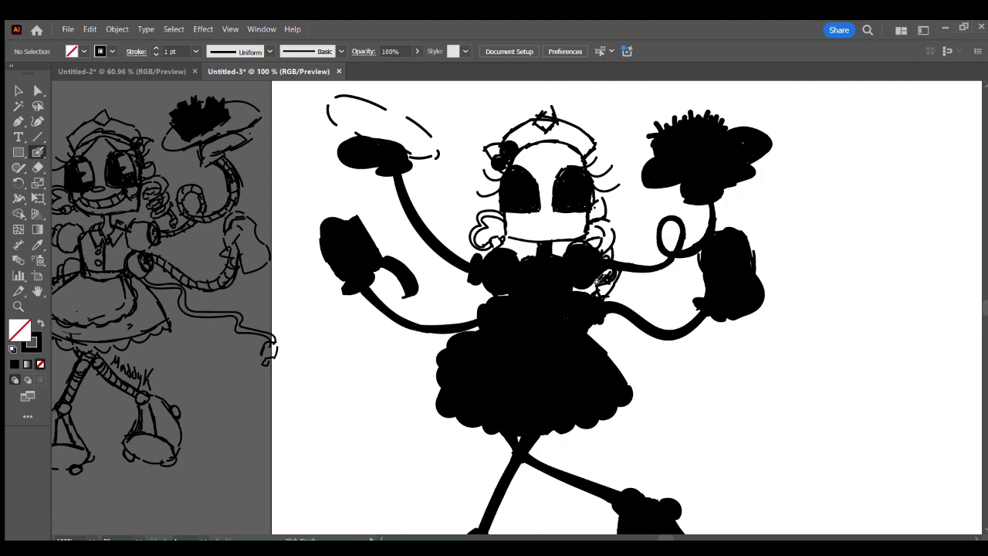
pyautogui.click(31, 165)
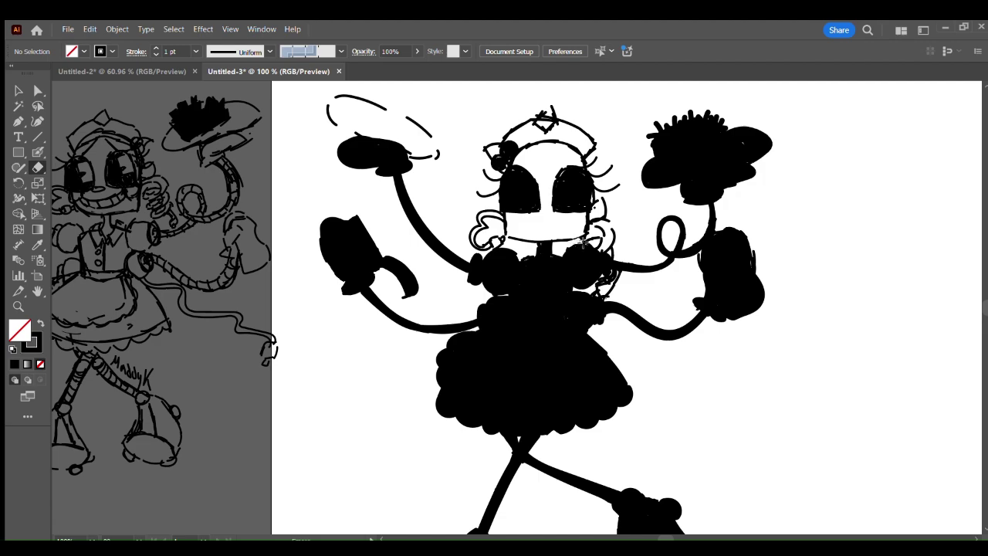
pyautogui.press('b')
pyautogui.moveTo(603, 226)
pyautogui.mouseDown()
pyautogui.moveTo(606, 251)
pyautogui.moveTo(604, 243)
pyautogui.mouseUp()
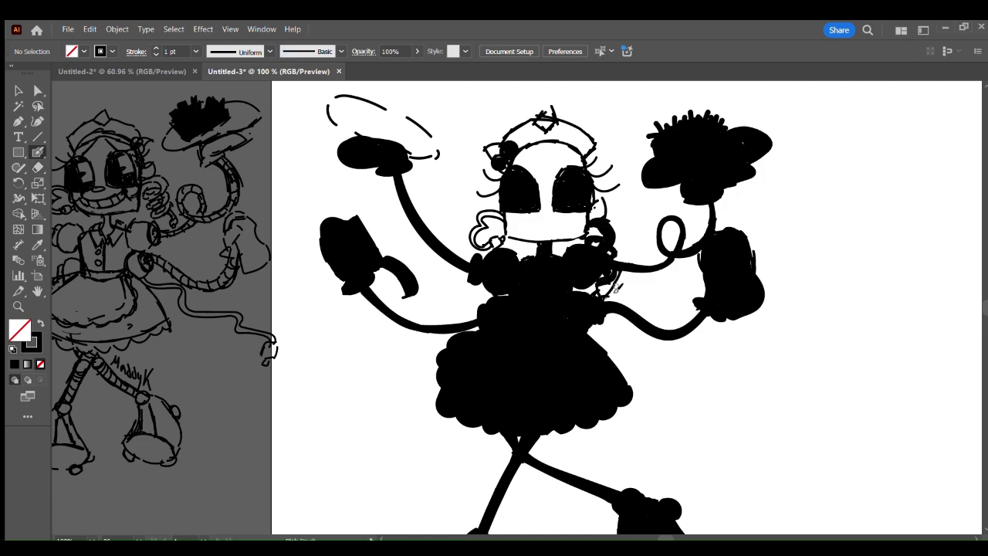
pyautogui.hotkey('shift', 'e')
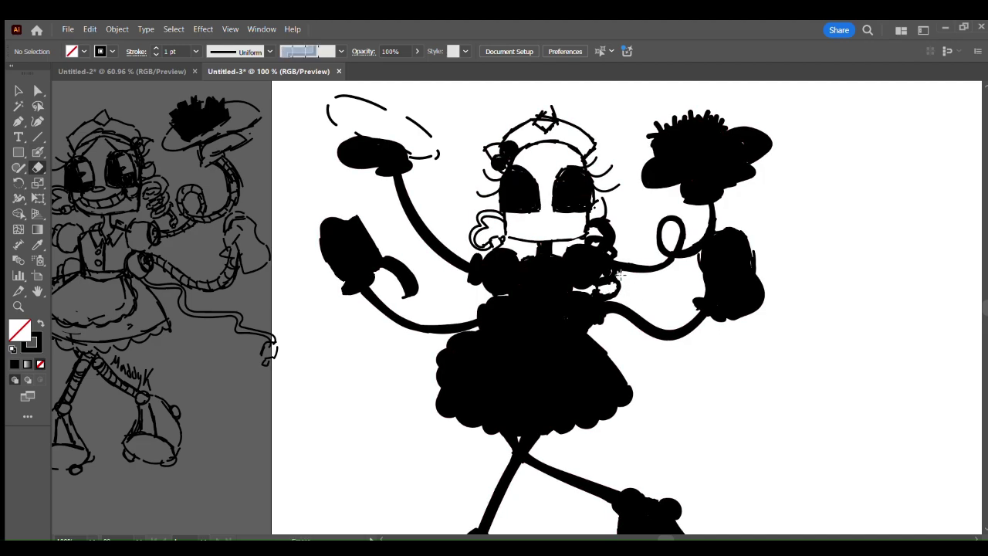
pyautogui.click(31, 152)
pyautogui.moveTo(594, 213); pyautogui.dragTo(602, 212)
# Fill the face and pointed cap solid black and thicken the short hair curl on the opposite side of the head.
pyautogui.moveTo(547, 187)
pyautogui.mouseDown()
pyautogui.moveTo(583, 223)
pyautogui.moveTo(544, 246)
pyautogui.moveTo(509, 224)
pyautogui.moveTo(521, 236)
pyautogui.moveTo(547, 208)
pyautogui.moveTo(570, 208)
pyautogui.moveTo(569, 199)
pyautogui.moveTo(533, 223)
pyautogui.moveTo(518, 165)
pyautogui.moveTo(550, 150)
pyautogui.moveTo(578, 175)
pyautogui.moveTo(547, 218)
pyautogui.moveTo(536, 182)
pyautogui.moveTo(555, 159)
pyautogui.moveTo(532, 156)
pyautogui.moveTo(530, 211)
pyautogui.moveTo(509, 144)
pyautogui.moveTo(523, 134)
pyautogui.moveTo(584, 143)
pyautogui.moveTo(544, 127)
pyautogui.moveTo(531, 166)
pyautogui.moveTo(579, 154)
pyautogui.mouseUp()
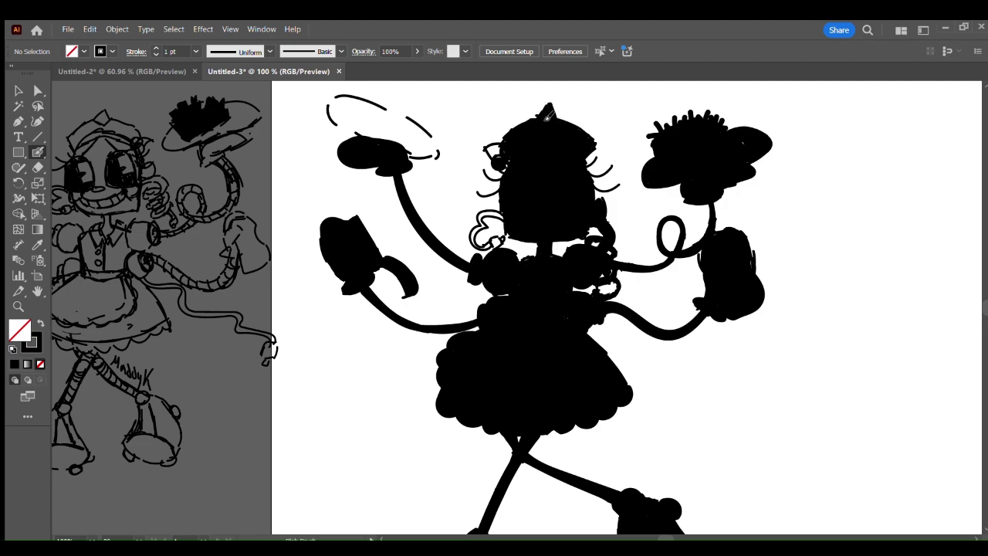
pyautogui.hotkey('shift', 'e')
pyautogui.click(40, 153)
pyautogui.moveTo(475, 247)
pyautogui.mouseDown()
pyautogui.moveTo(475, 220)
pyautogui.moveTo(495, 244)
pyautogui.mouseUp()
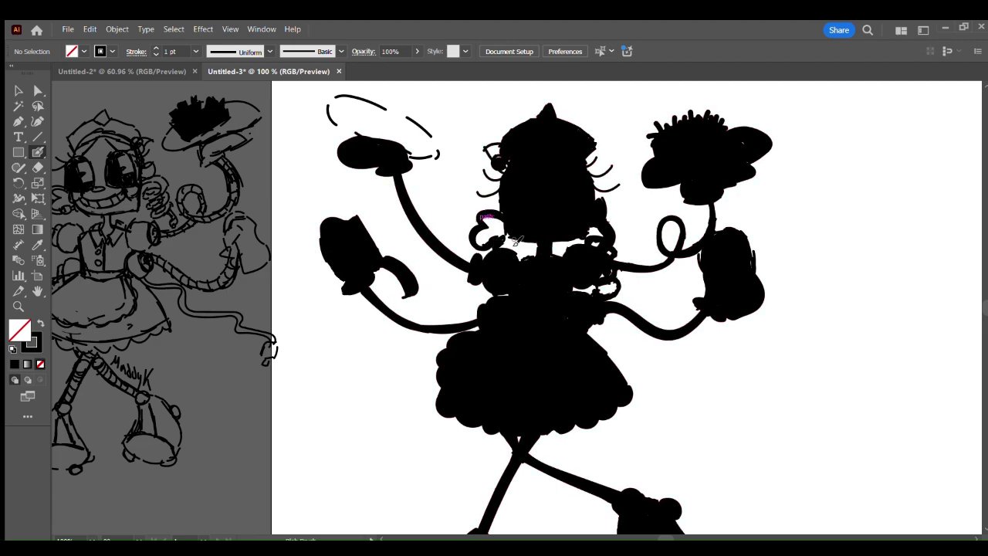
pyautogui.click(34, 167)
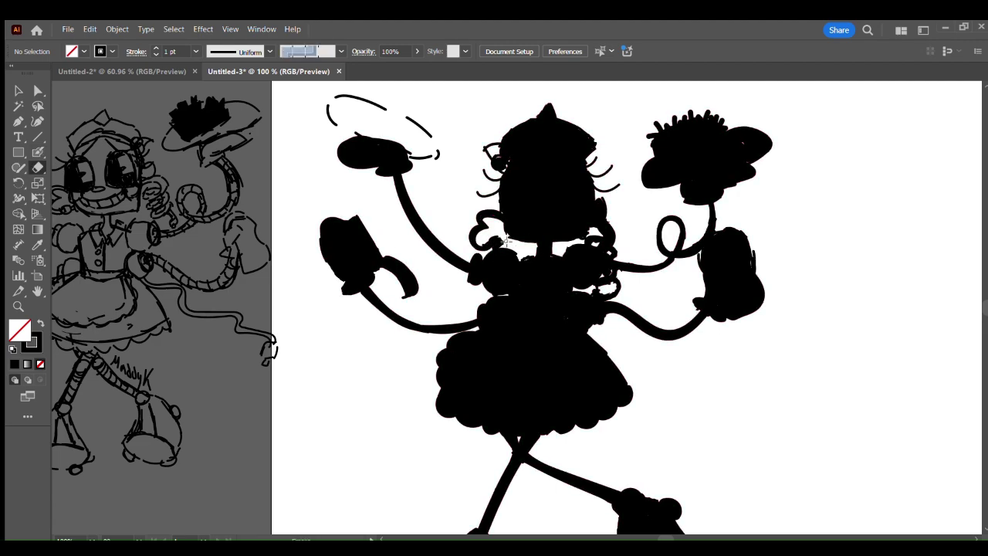
pyautogui.hotkey('shift', 'b')
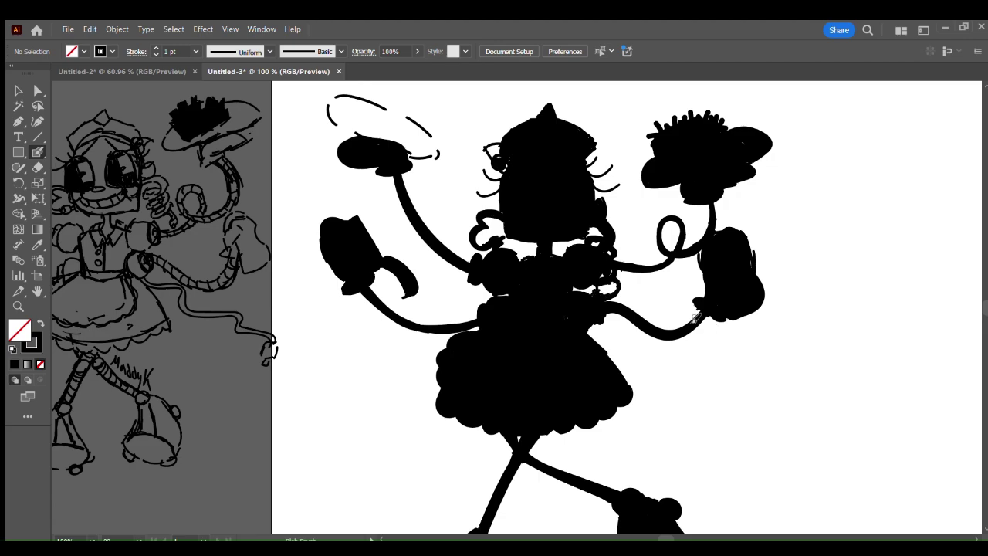
pyautogui.hotkey('shift', 'e')
pyautogui.hotkey('shift', 'b')
# Try drawing a solid black cup with a bumpy top above the raised hand holding the dashed tray.
pyautogui.scroll(-1, 458, 168)
pyautogui.scroll(3, 455, 173)
pyautogui.moveTo(345, 154); pyautogui.dragTo(350, 185)
pyautogui.moveTo(346, 153); pyautogui.dragTo(377, 159)
pyautogui.moveTo(377, 160); pyautogui.dragTo(362, 190)
pyautogui.moveTo(347, 149)
pyautogui.mouseDown()
pyautogui.moveTo(370, 152)
pyautogui.moveTo(364, 144)
pyautogui.mouseUp()
pyautogui.moveTo(346, 156)
pyautogui.mouseDown()
pyautogui.moveTo(357, 178)
pyautogui.moveTo(371, 165)
pyautogui.moveTo(353, 197)
pyautogui.moveTo(339, 173)
pyautogui.moveTo(366, 199)
pyautogui.mouseUp()
pyautogui.hotkey('ctrl', 'z')
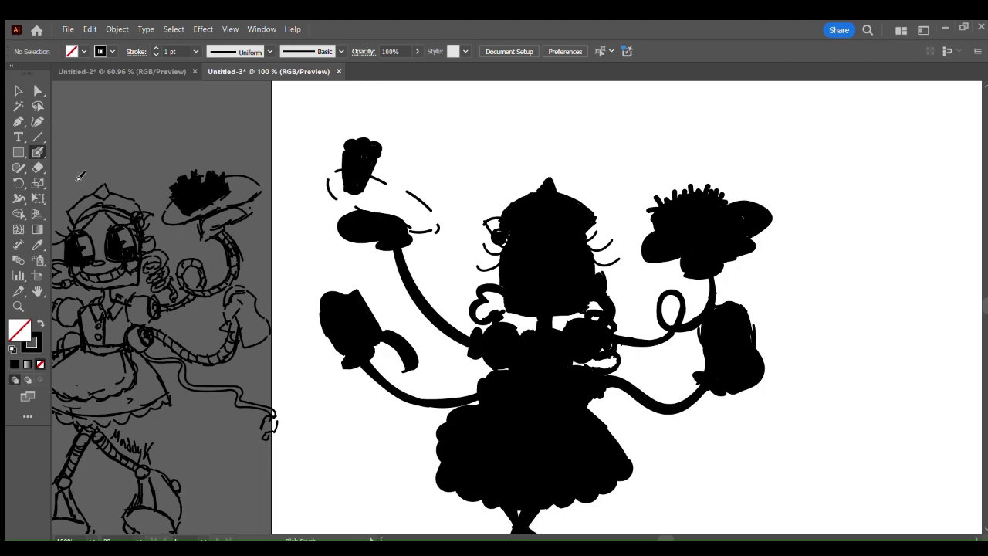
# Erase the cup and dashed tray outline, then draw a solid black tray carrying two cups on the raised hand.
pyautogui.hotkey('shift', 'e')
pyautogui.moveTo(350, 156)
pyautogui.mouseDown()
pyautogui.moveTo(375, 163)
pyautogui.moveTo(417, 216)
pyautogui.moveTo(395, 187)
pyautogui.moveTo(410, 223)
pyautogui.moveTo(423, 219)
pyautogui.moveTo(413, 224)
pyautogui.mouseUp()
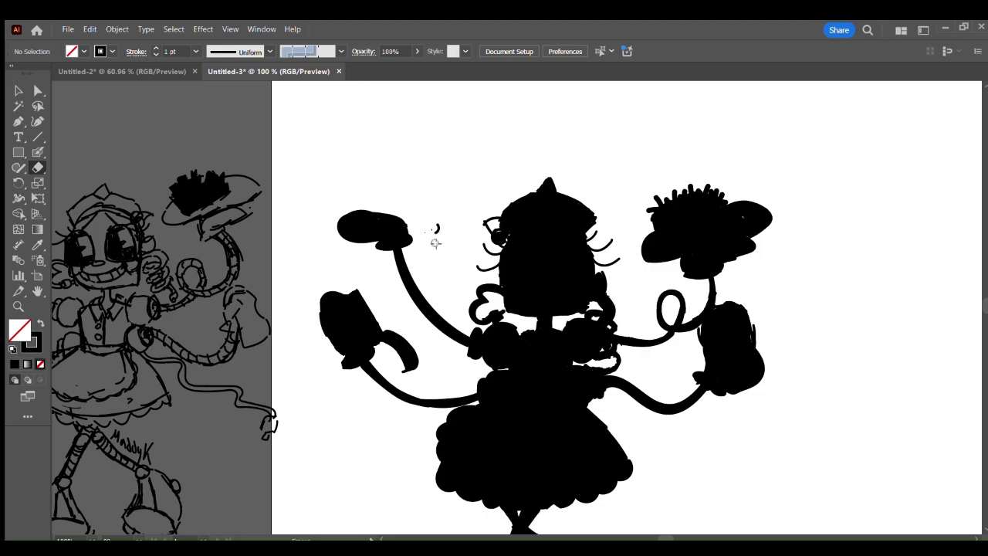
pyautogui.hotkey('shift', 'b')
pyautogui.moveTo(388, 184)
pyautogui.mouseDown()
pyautogui.moveTo(378, 237)
pyautogui.moveTo(384, 185)
pyautogui.moveTo(322, 203)
pyautogui.moveTo(378, 195)
pyautogui.moveTo(330, 202)
pyautogui.moveTo(421, 218)
pyautogui.moveTo(359, 193)
pyautogui.moveTo(411, 229)
pyautogui.mouseUp()
pyautogui.hotkey('ctrl', 'z')
pyautogui.moveTo(347, 188)
pyautogui.mouseDown()
pyautogui.moveTo(357, 164)
pyautogui.moveTo(328, 174)
pyautogui.moveTo(351, 171)
pyautogui.moveTo(315, 159)
pyautogui.moveTo(357, 153)
pyautogui.moveTo(325, 164)
pyautogui.moveTo(406, 183)
pyautogui.moveTo(395, 192)
pyautogui.moveTo(395, 182)
pyautogui.moveTo(413, 177)
pyautogui.moveTo(388, 168)
pyautogui.moveTo(398, 168)
pyautogui.mouseUp()
pyautogui.scroll(-1, 476, 276)
pyautogui.scroll(-2, 455, 243)
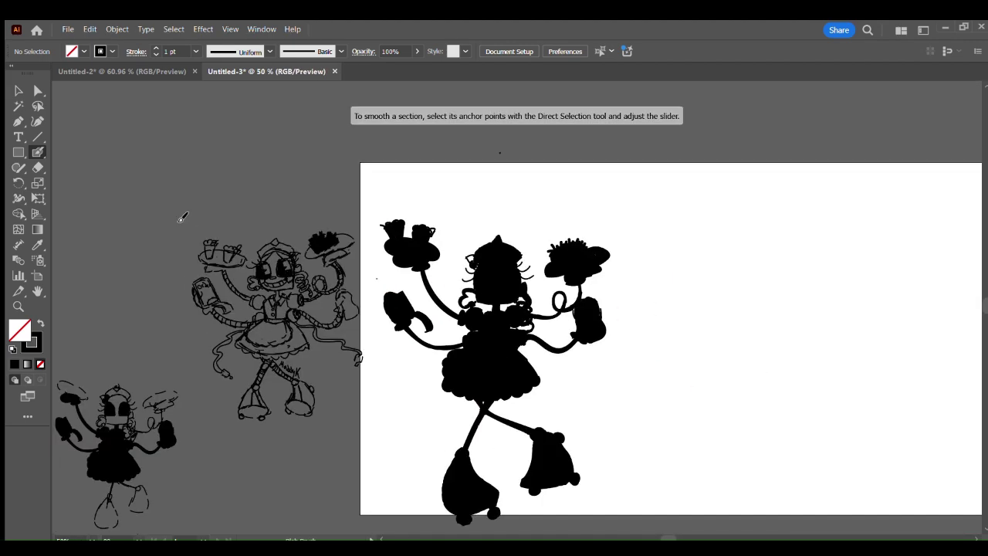
# Select the whole waitress silhouette and scale it down to about 388 by 556 px.
pyautogui.press('v')
pyautogui.moveTo(498, 332); pyautogui.dragTo(493, 320)
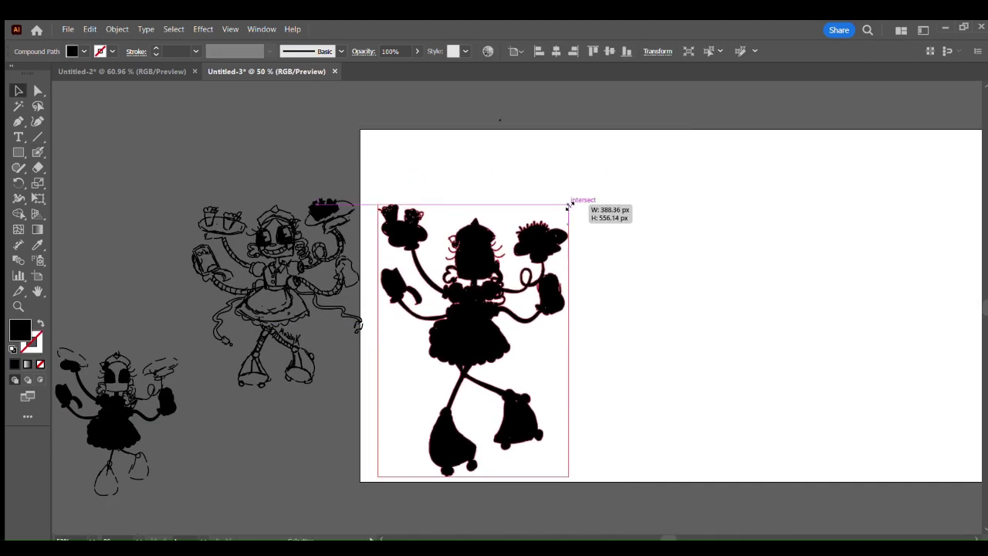